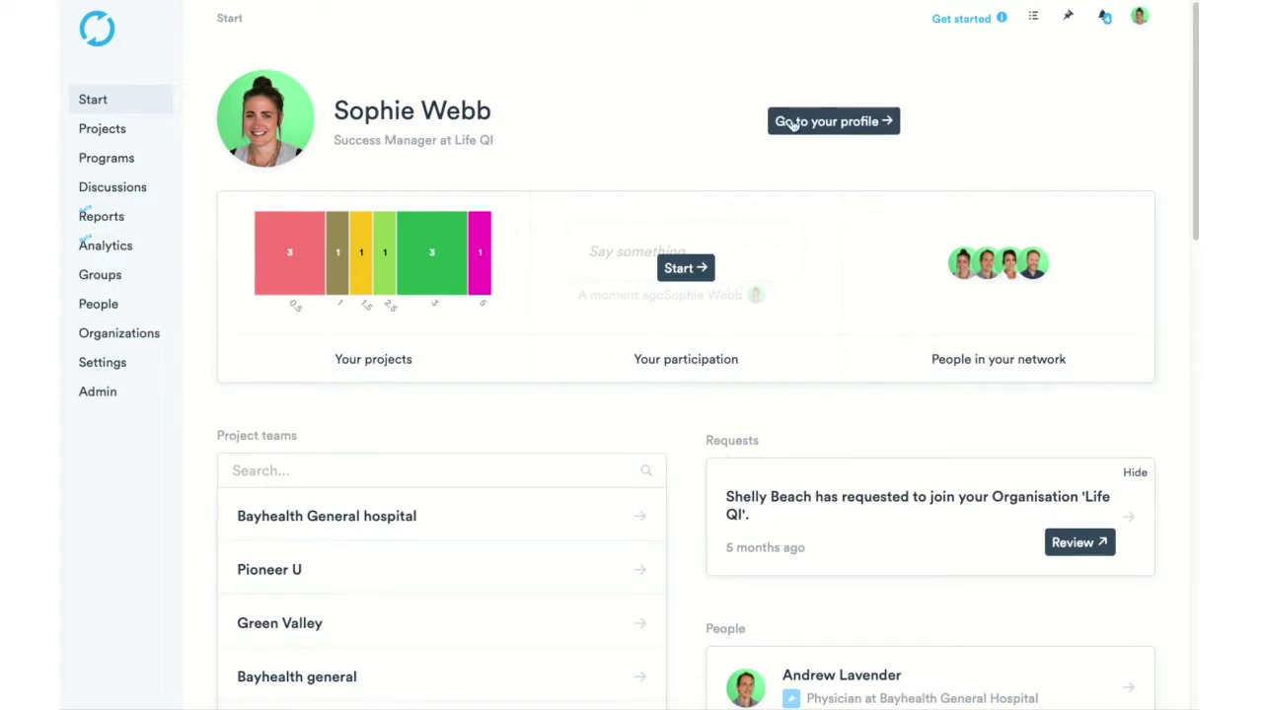
Look over the account options and the start page's sections, from project teams and requests through projects and organizations to reports and dashboards
left_click(1141, 16)
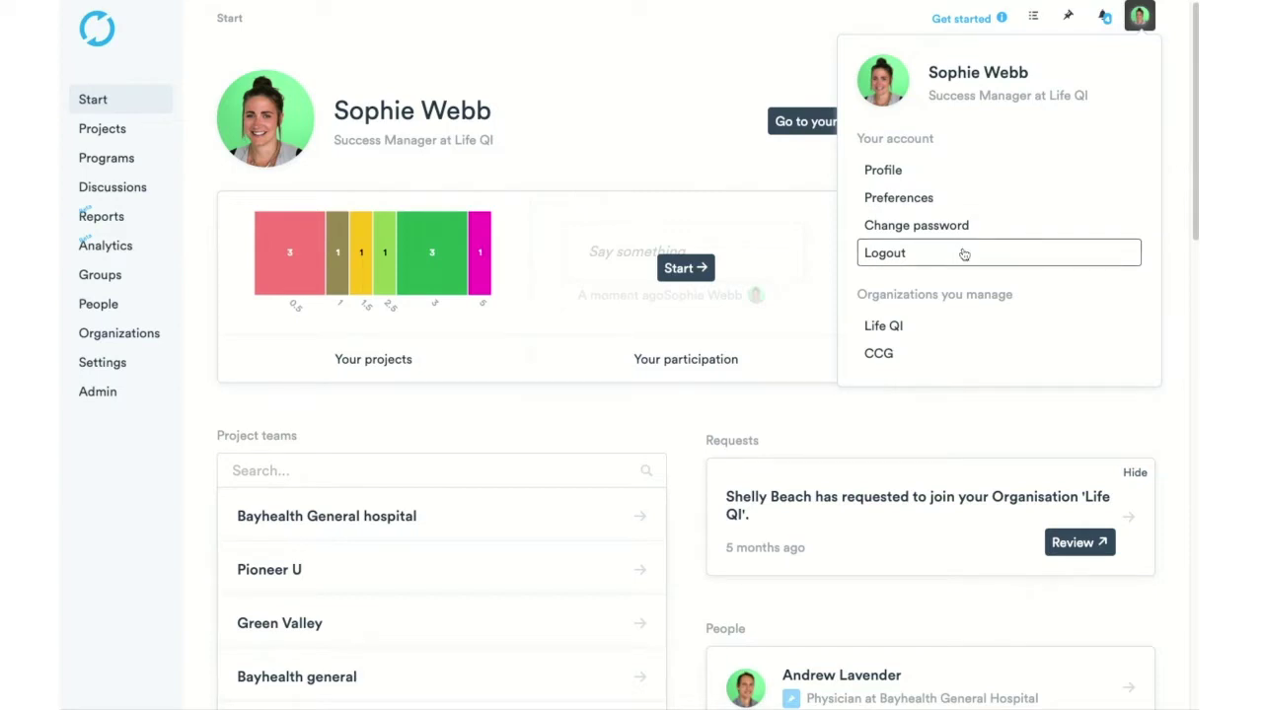
left_click(681, 77)
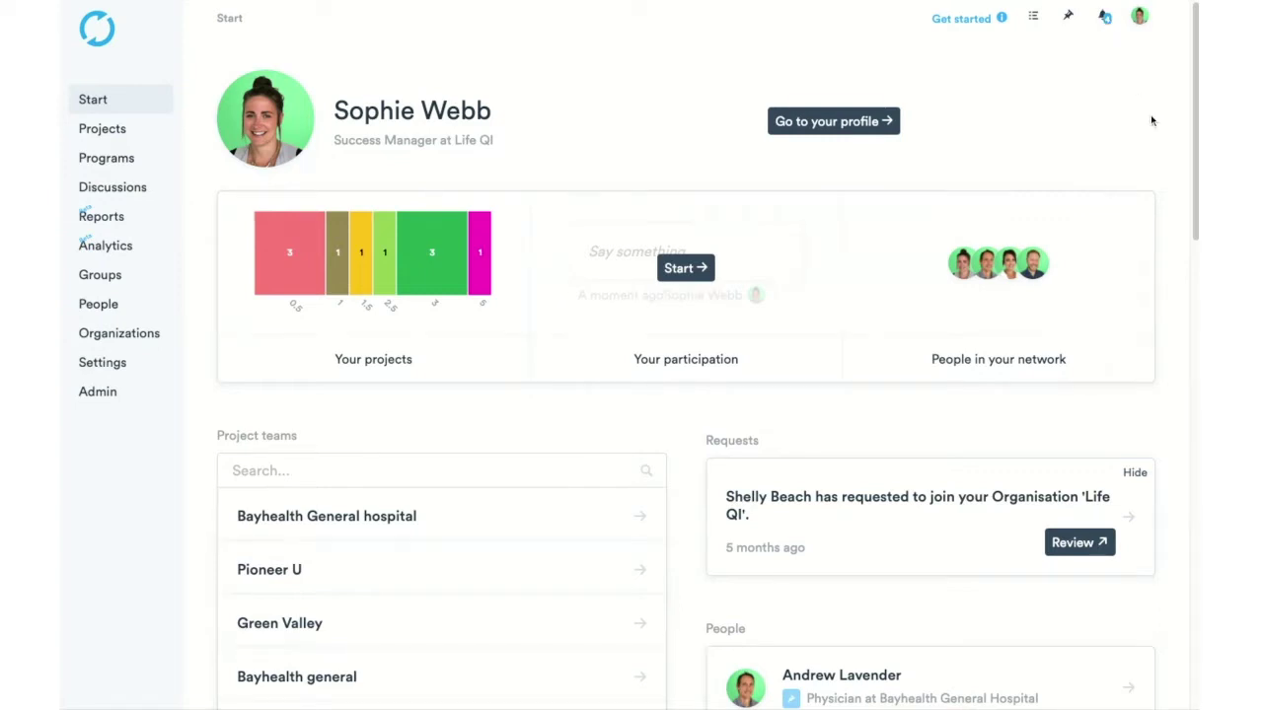
scroll(1150, 118, "down", 2)
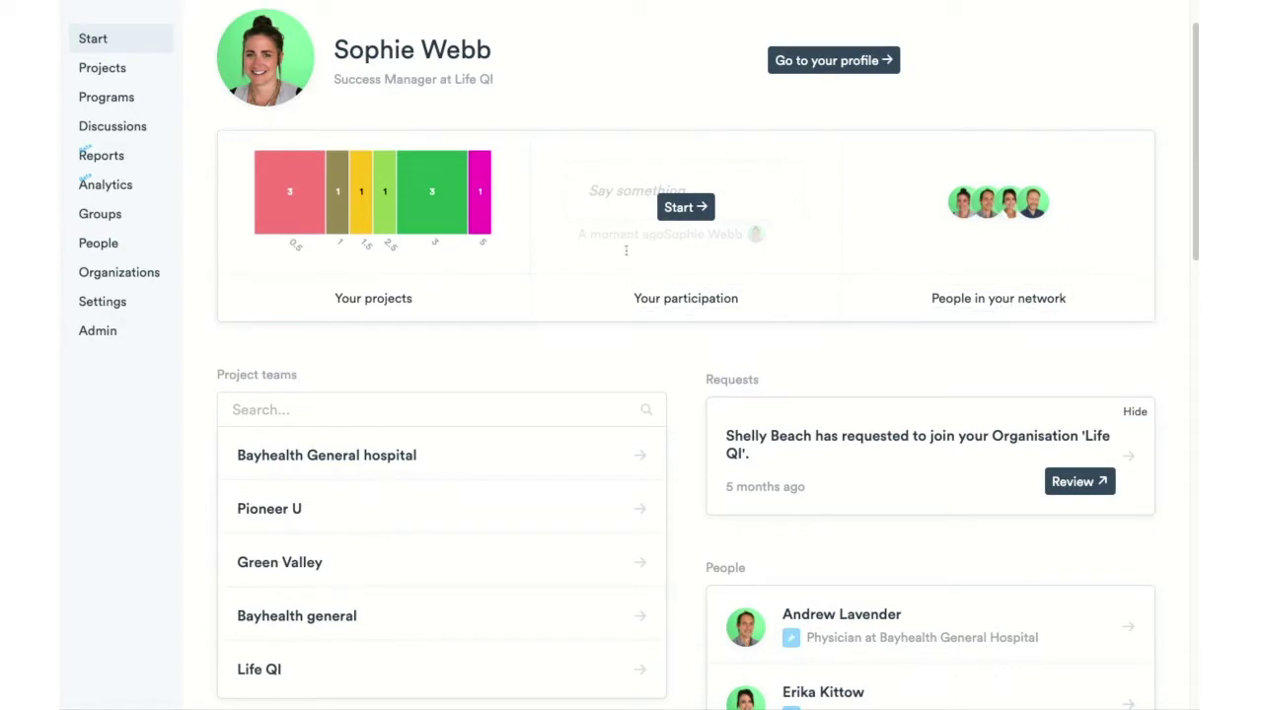
scroll(783, 262, "down", 1)
scroll(782, 261, "down", 2)
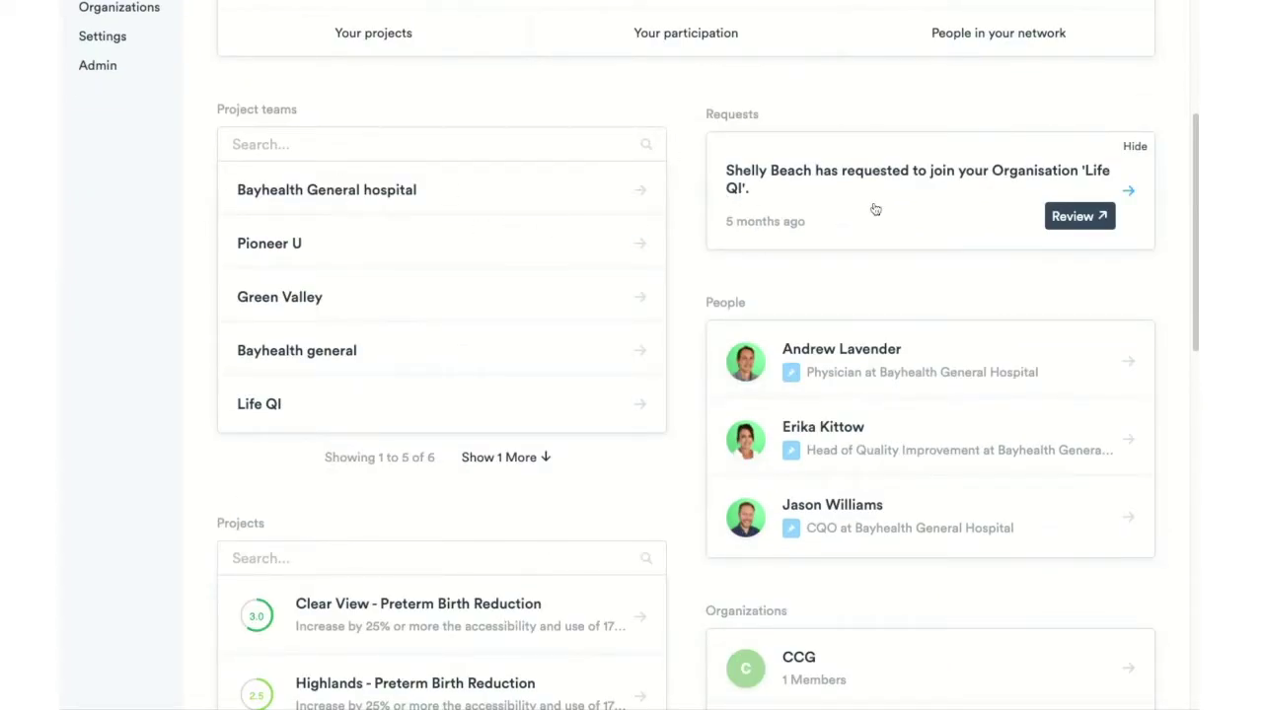
scroll(874, 209, "down", 1)
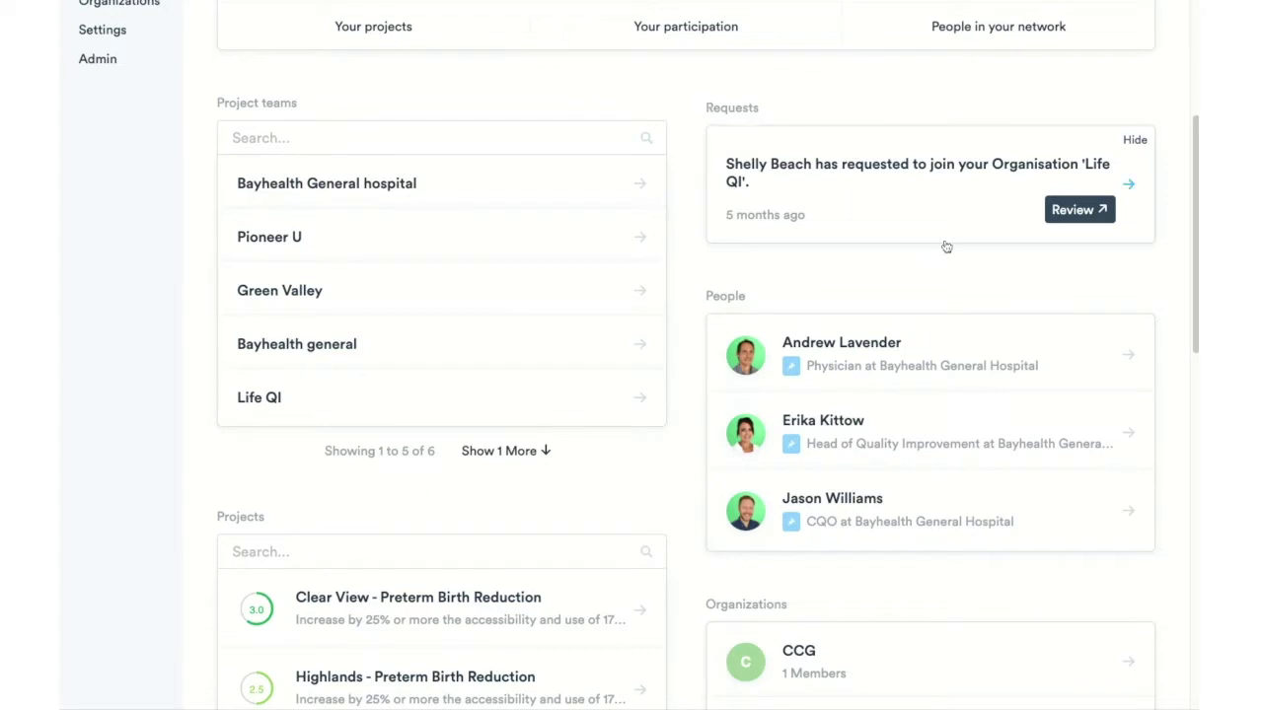
scroll(955, 213, "down", 2)
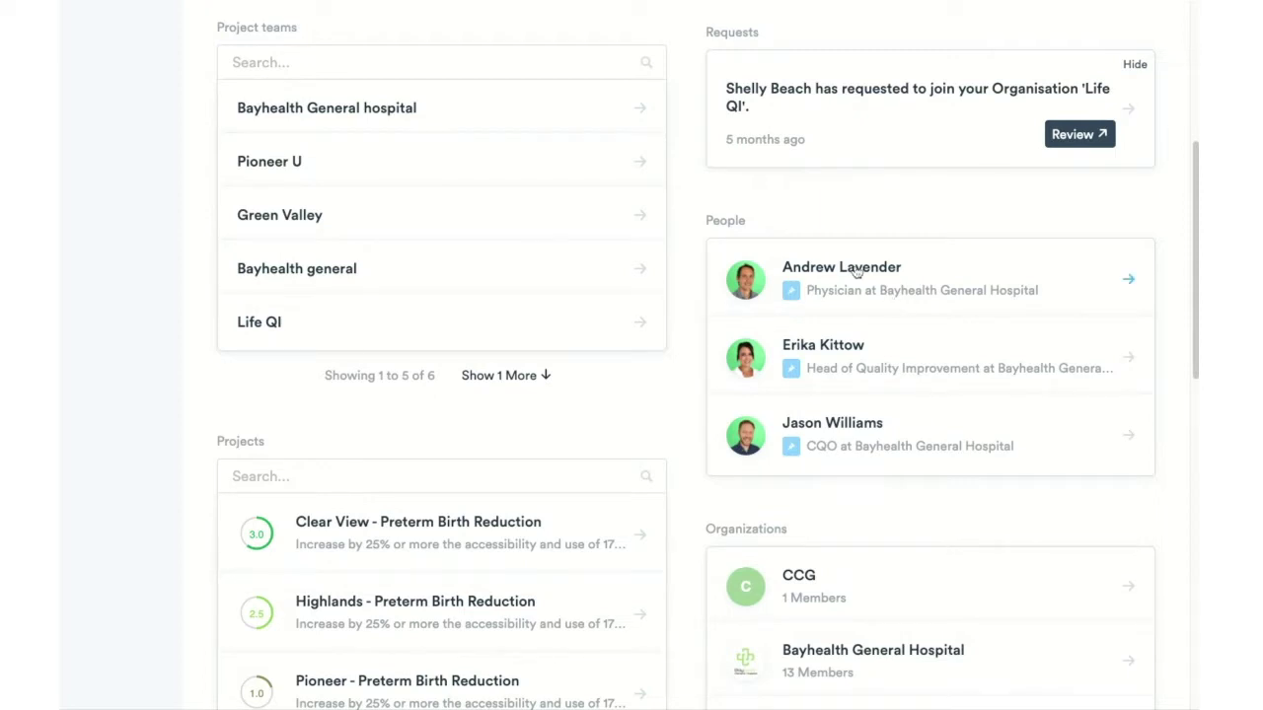
scroll(945, 288, "down", 5)
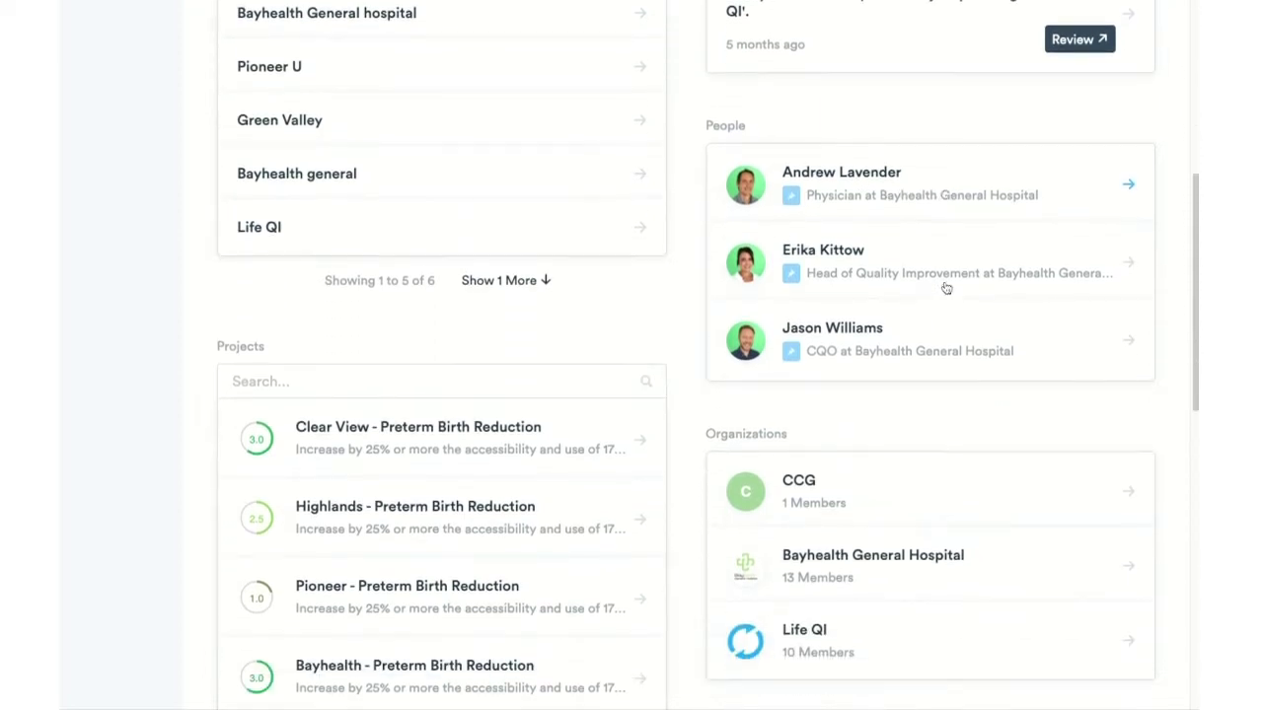
scroll(938, 280, "down", 1)
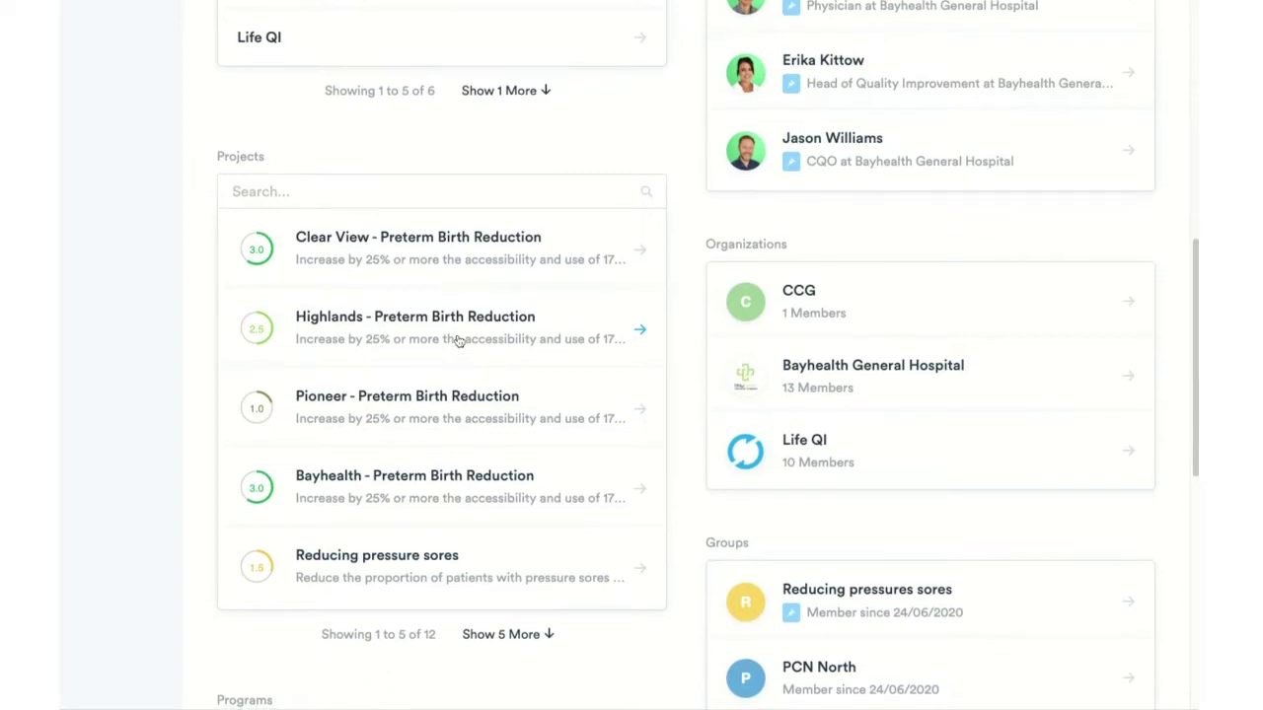
scroll(460, 346, "down", 1)
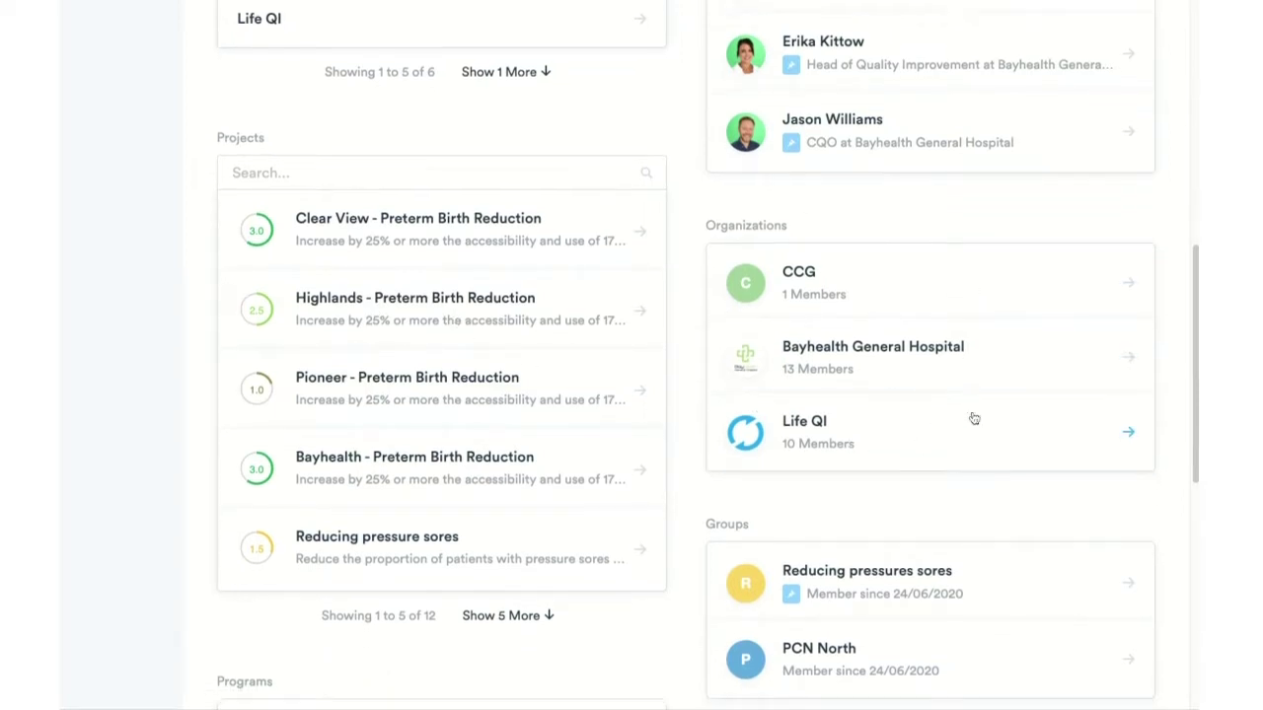
scroll(970, 414, "down", 3)
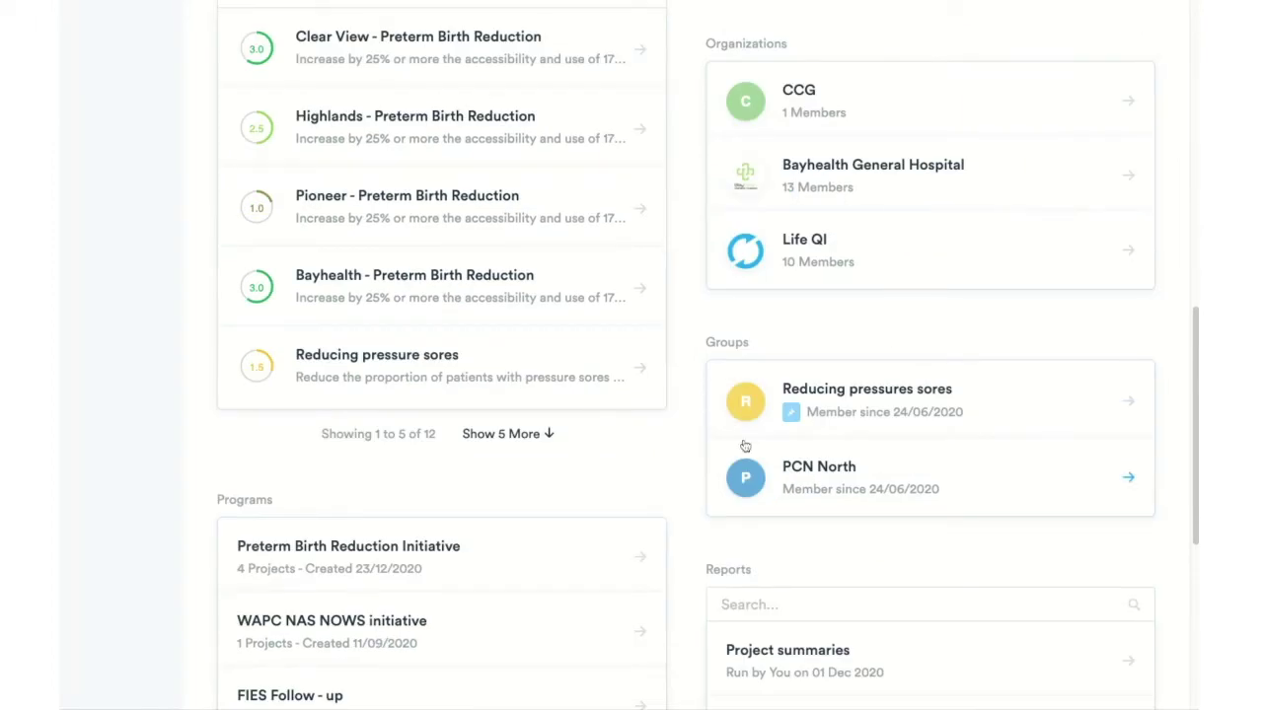
scroll(789, 444, "down", 4)
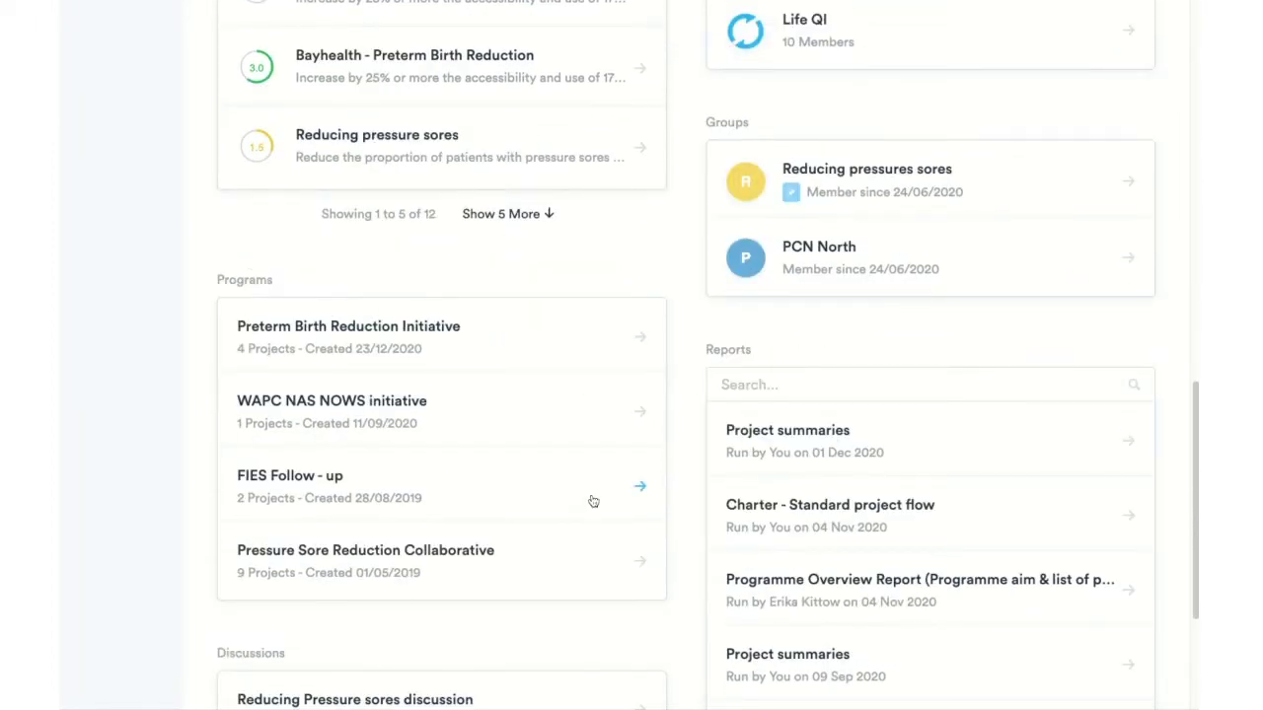
scroll(942, 439, "down", 1)
scroll(874, 562, "down", 2)
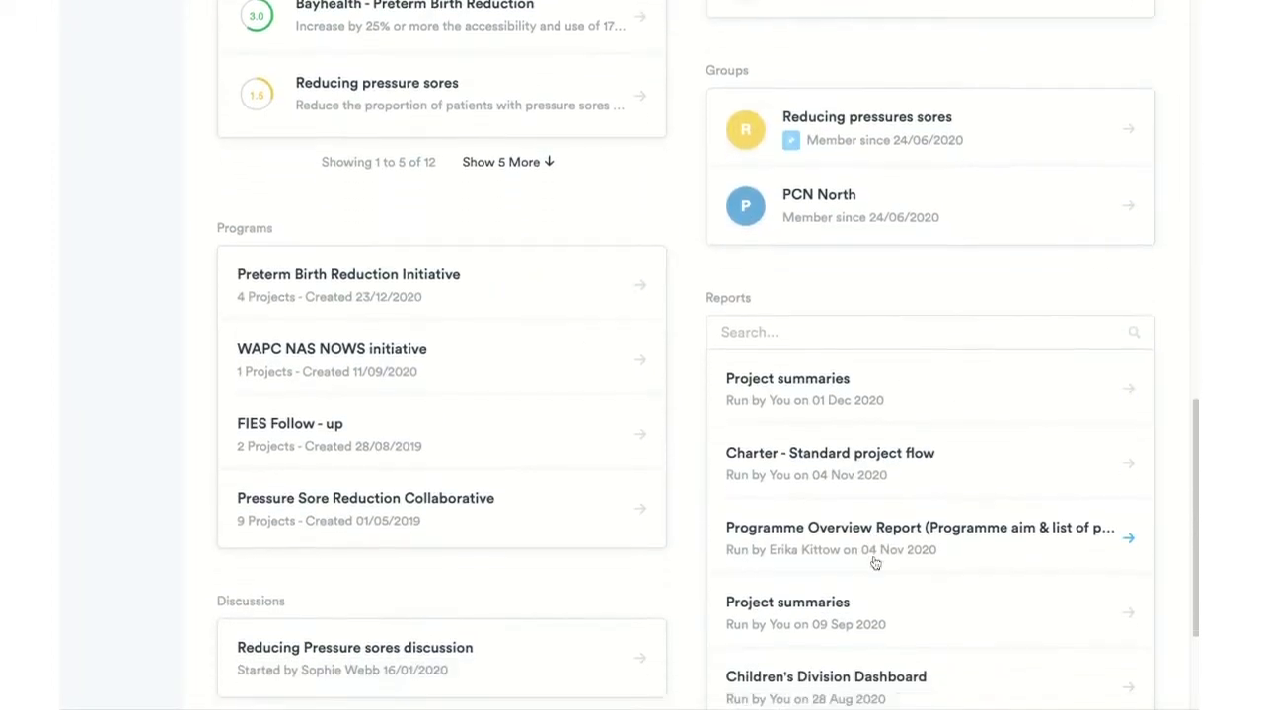
scroll(409, 559, "down", 2)
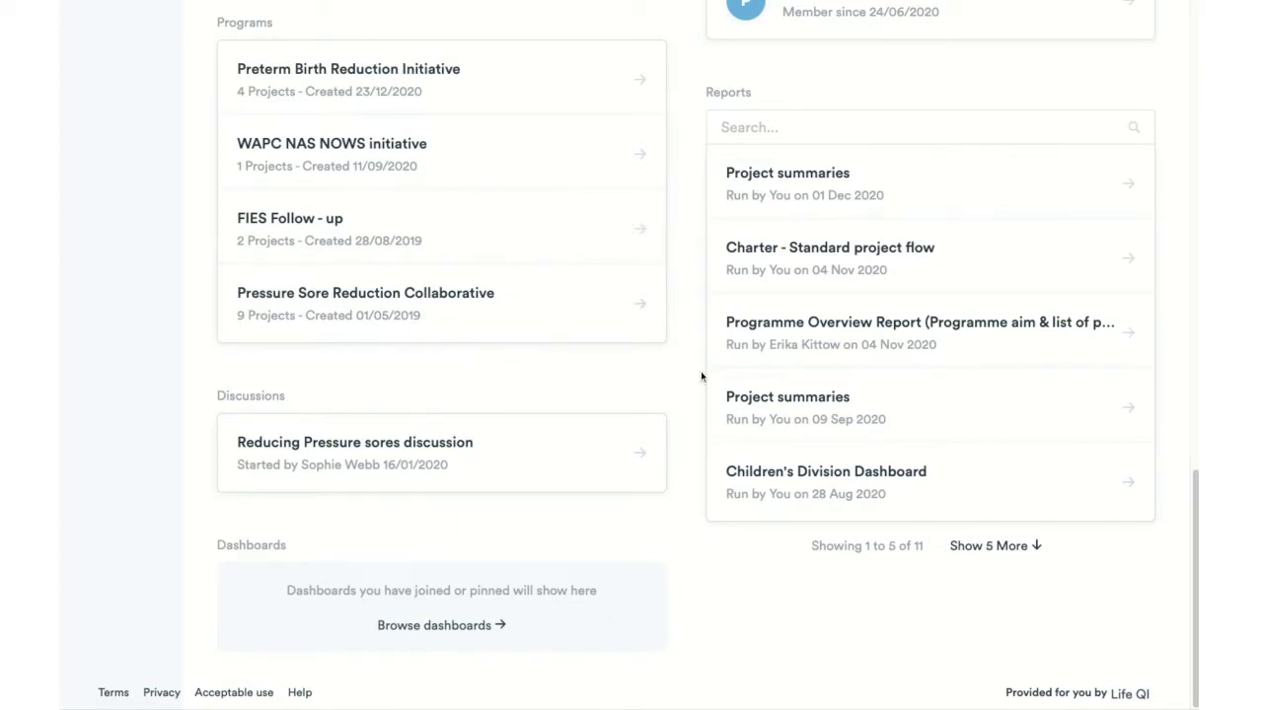
scroll(775, 437, "up", 3)
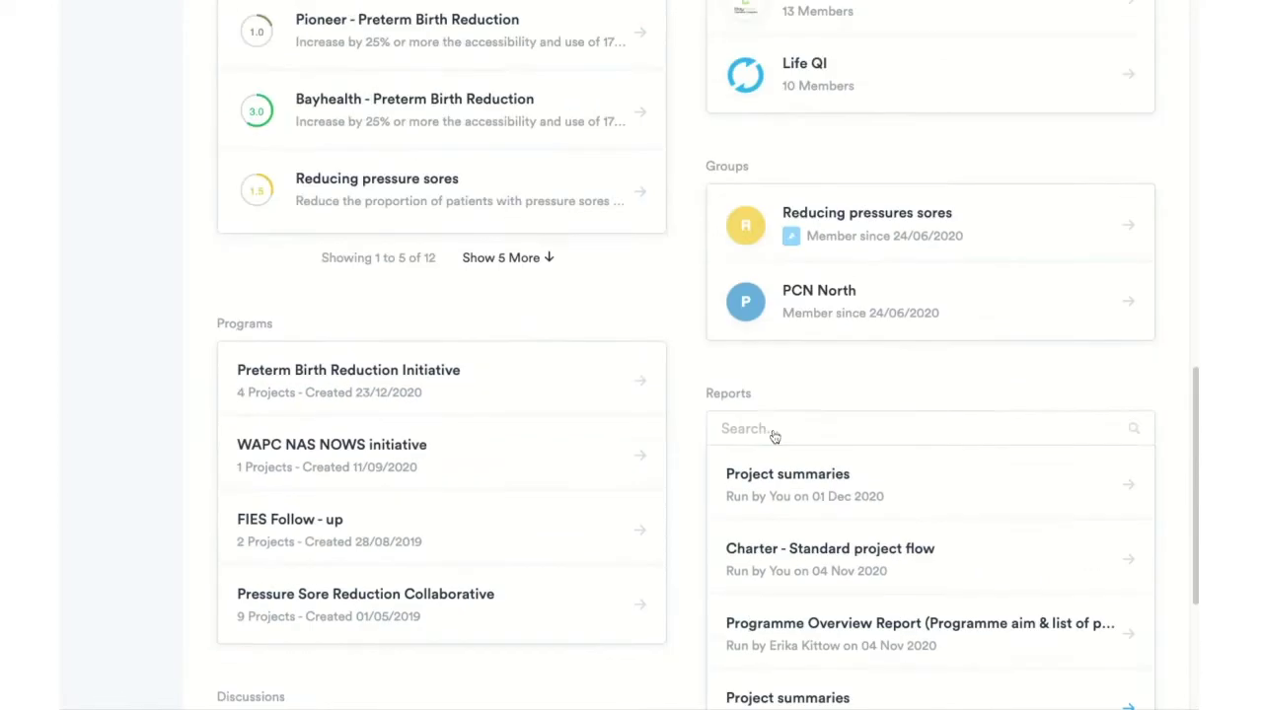
scroll(775, 437, "up", 10)
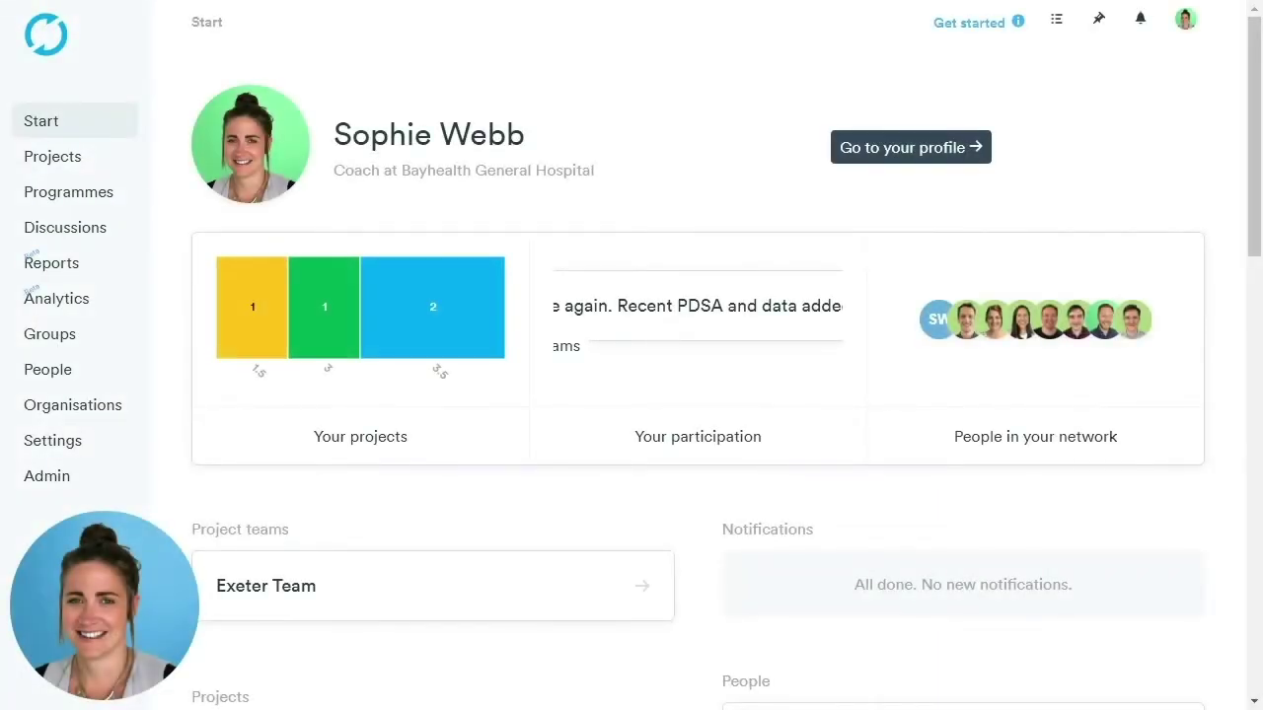
Start a new project titled "Reducing pressure sores" with the problem "Reduce the proportion of patients with pressure sores by 50% in six months"
left_click(52, 156)
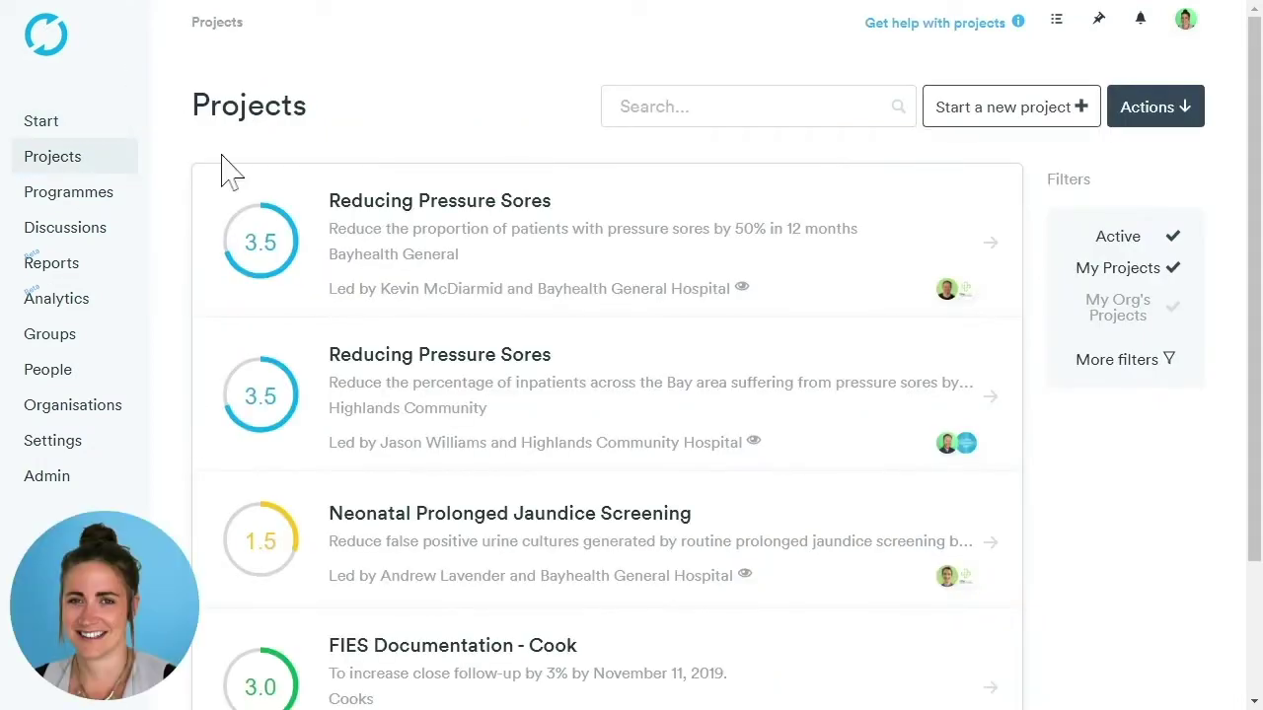
left_click(1004, 136)
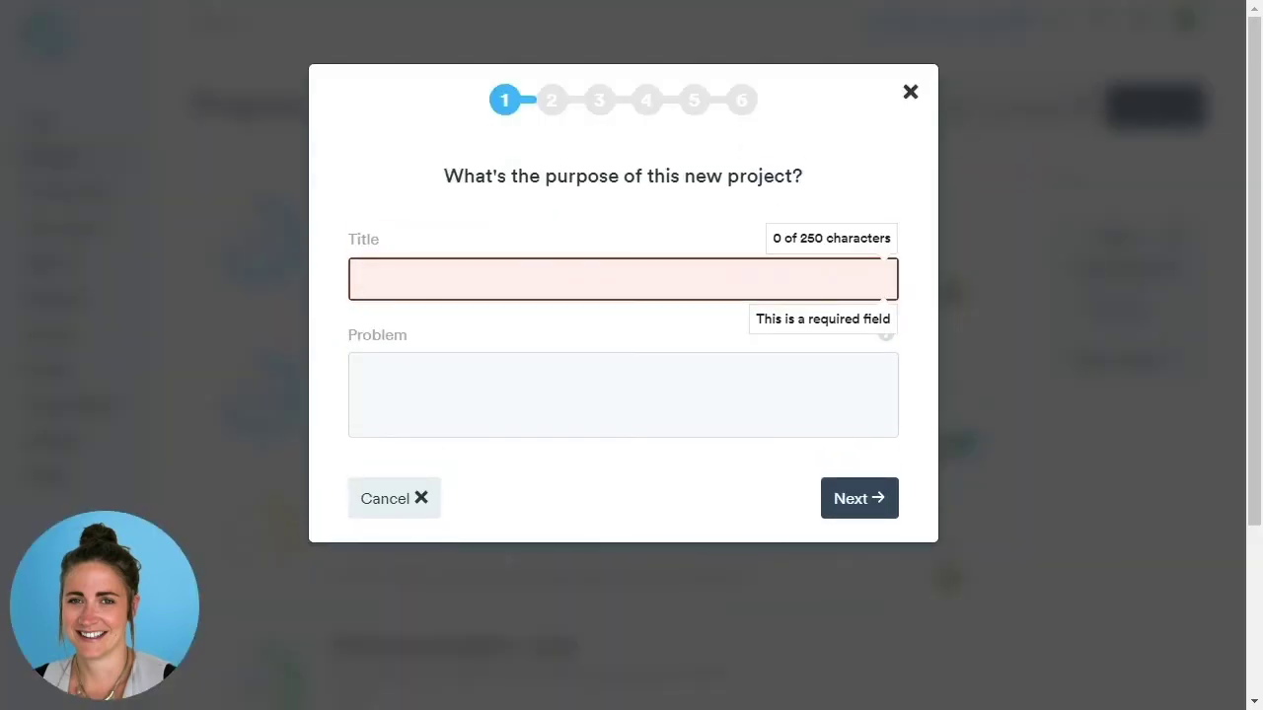
type("Reducing pressure sores")
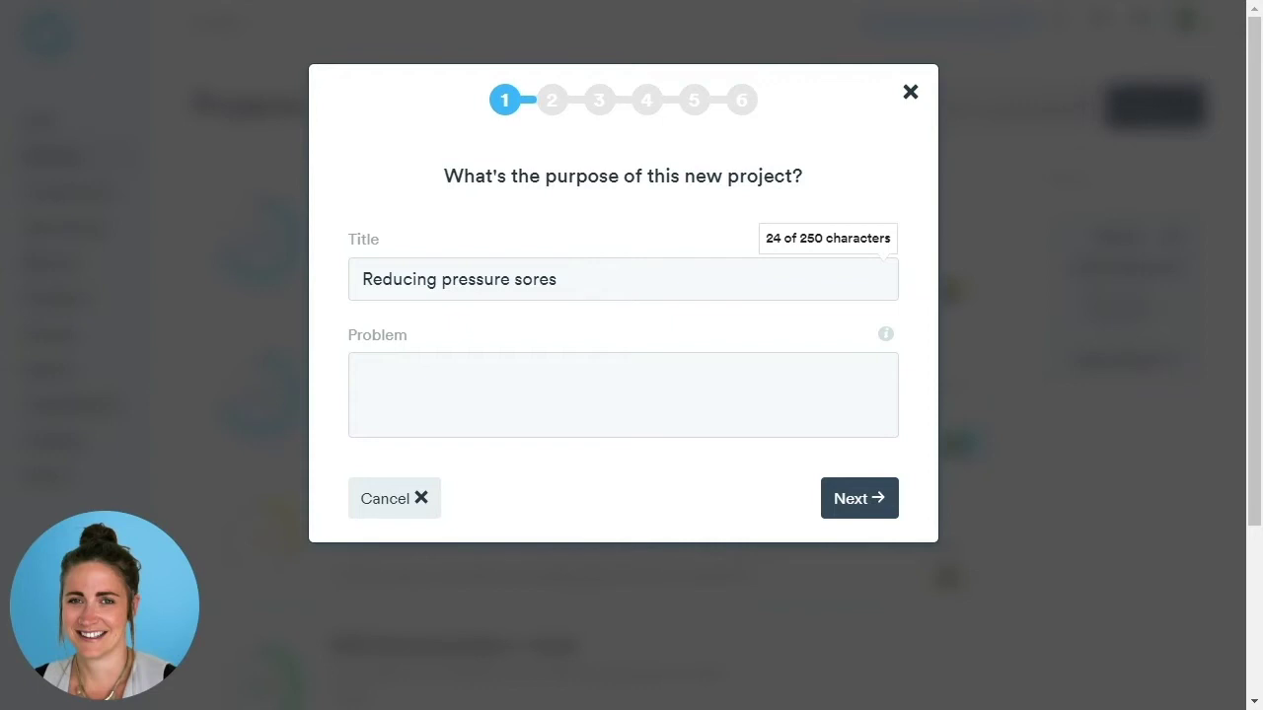
left_click(363, 375)
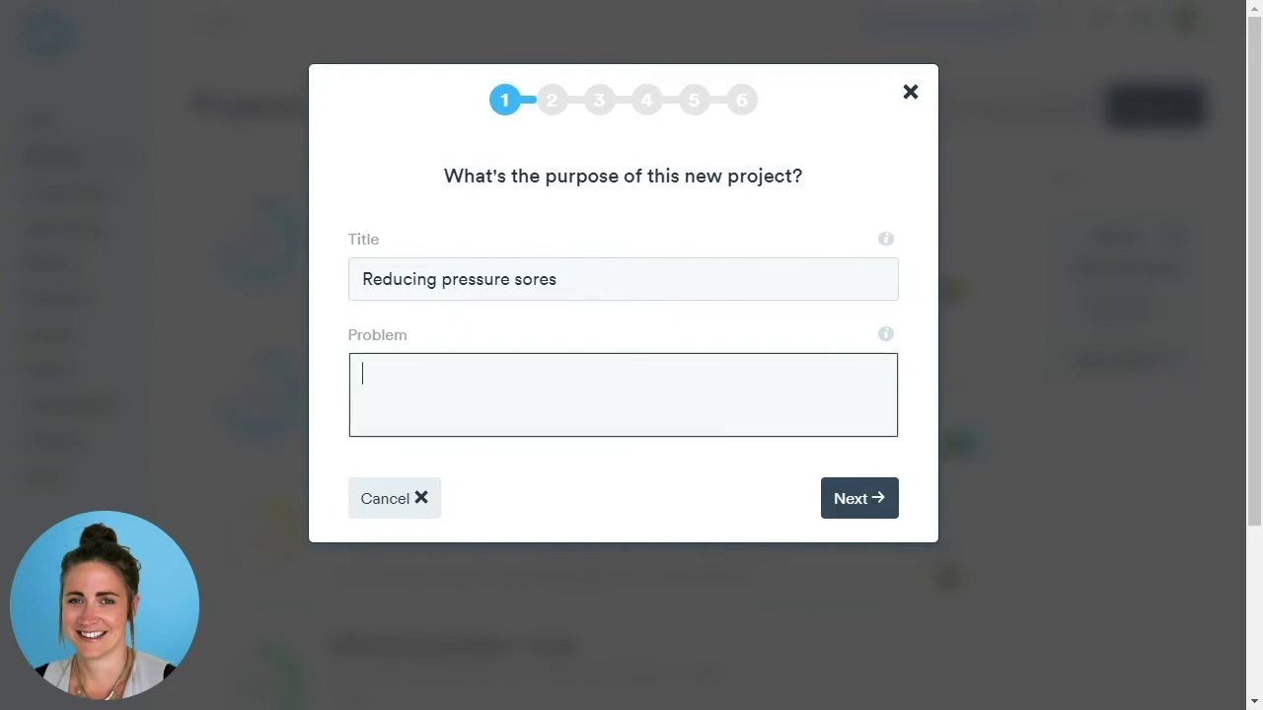
type("Reduce the proportion of patients with pressure sores by 50% in six months")
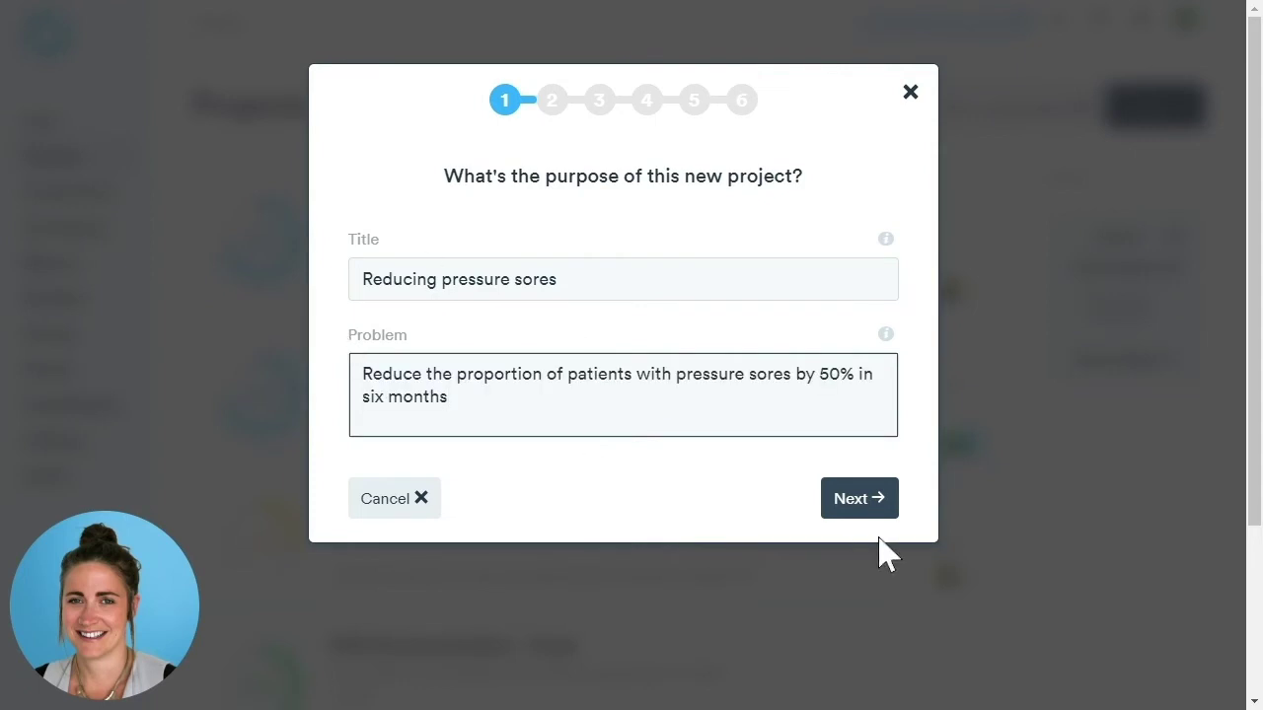
left_click(856, 505)
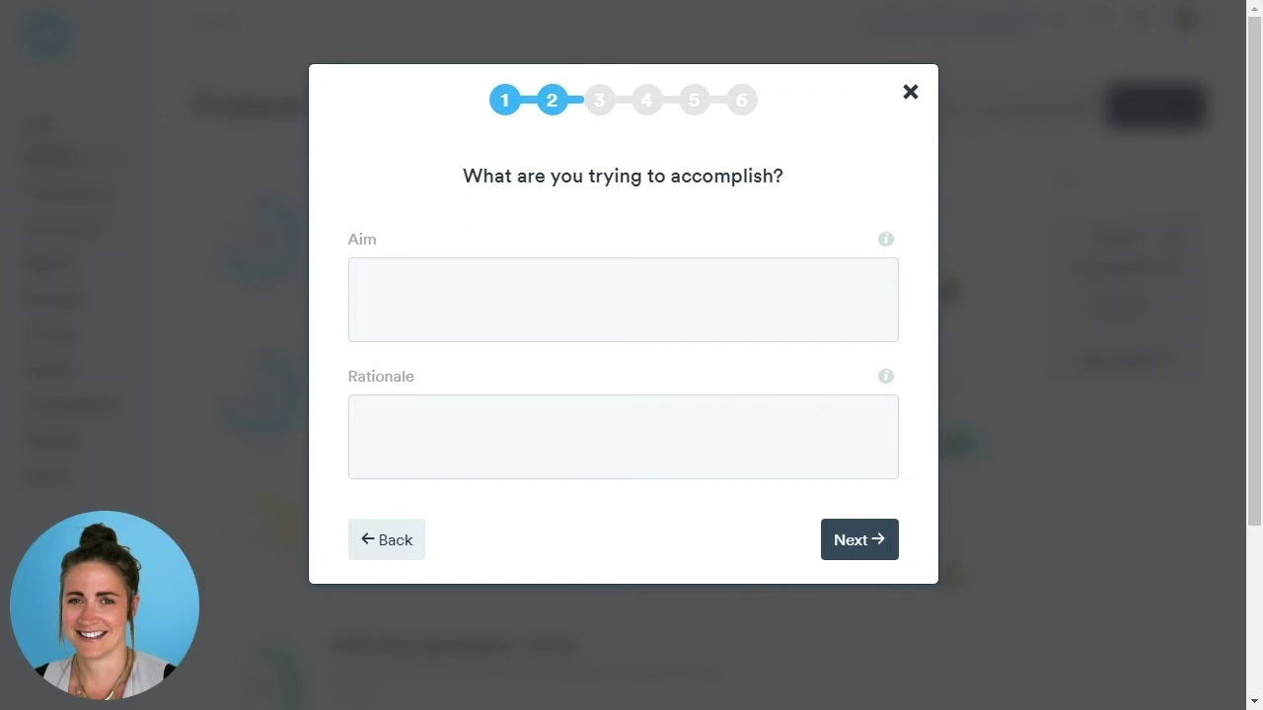
Enter the project's aim as "A lack of mobility and sensation are risk factors for developing pressure ulcers"
left_click(362, 278)
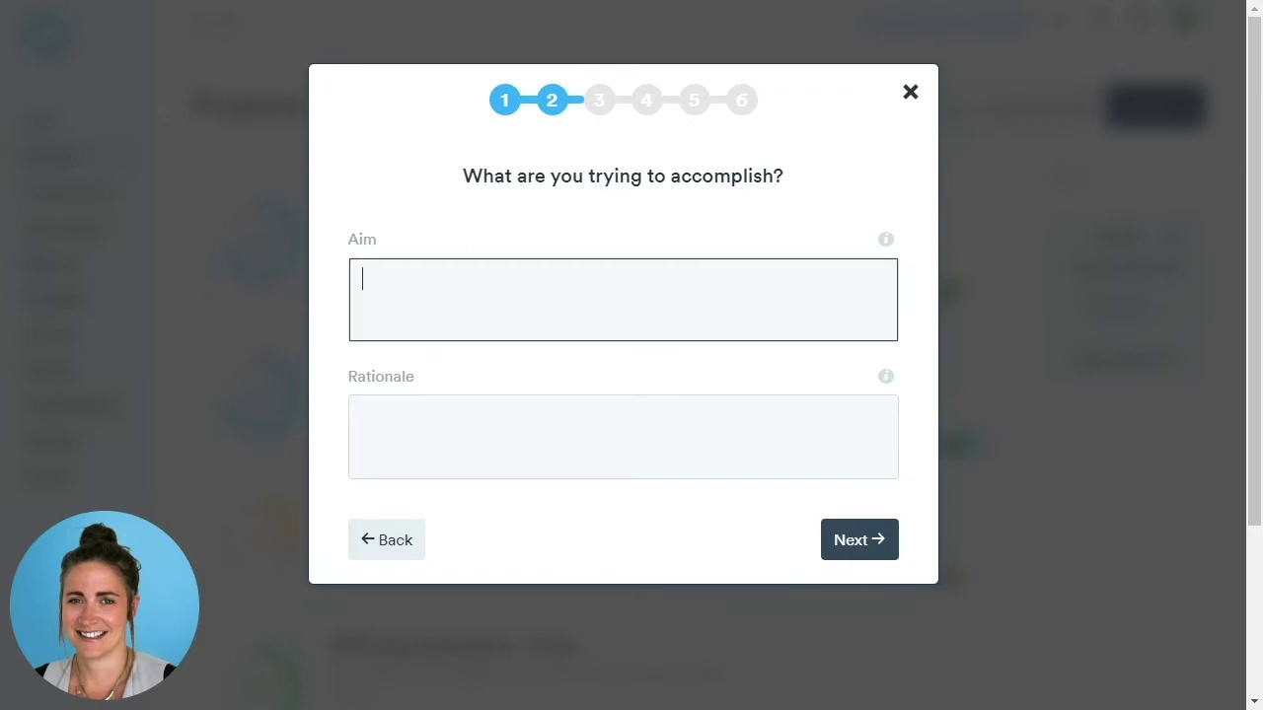
type("A lack of mobility and sensation are risk factors for developing pressure ulcers")
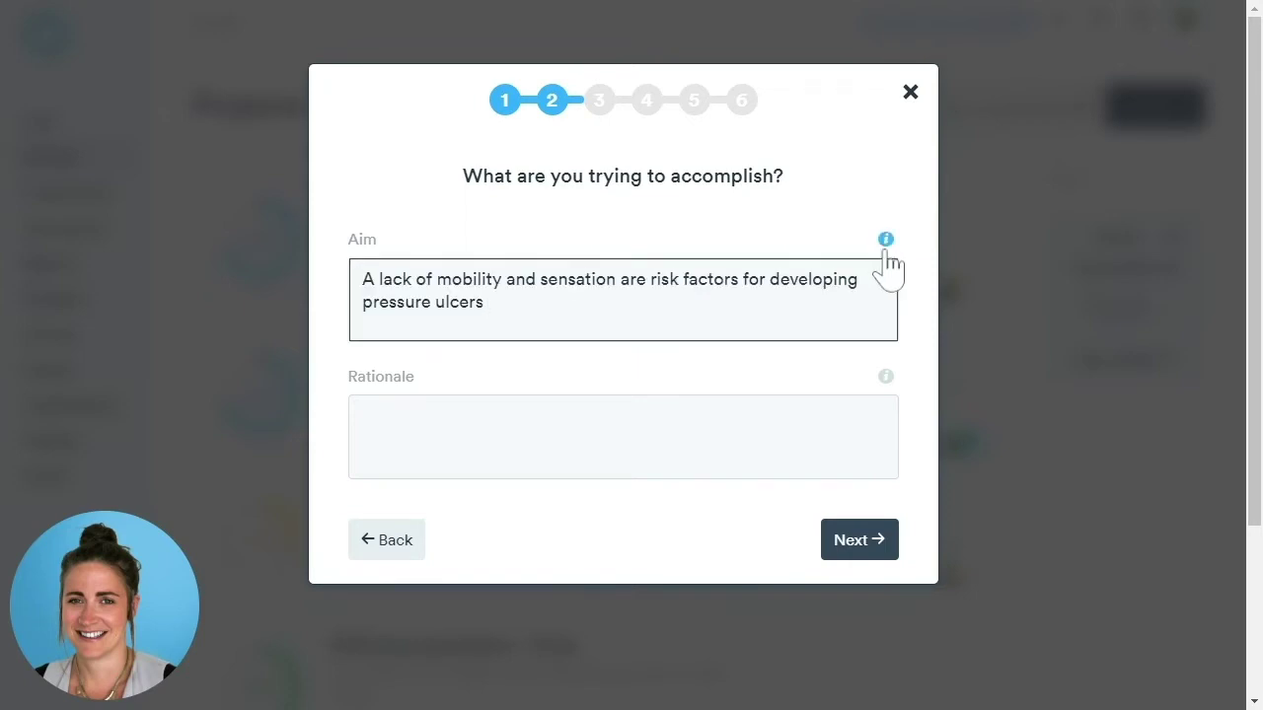
Read the guidance on constructing an aim statement, including the good and bad examples
left_click(886, 241)
left_click(648, 497)
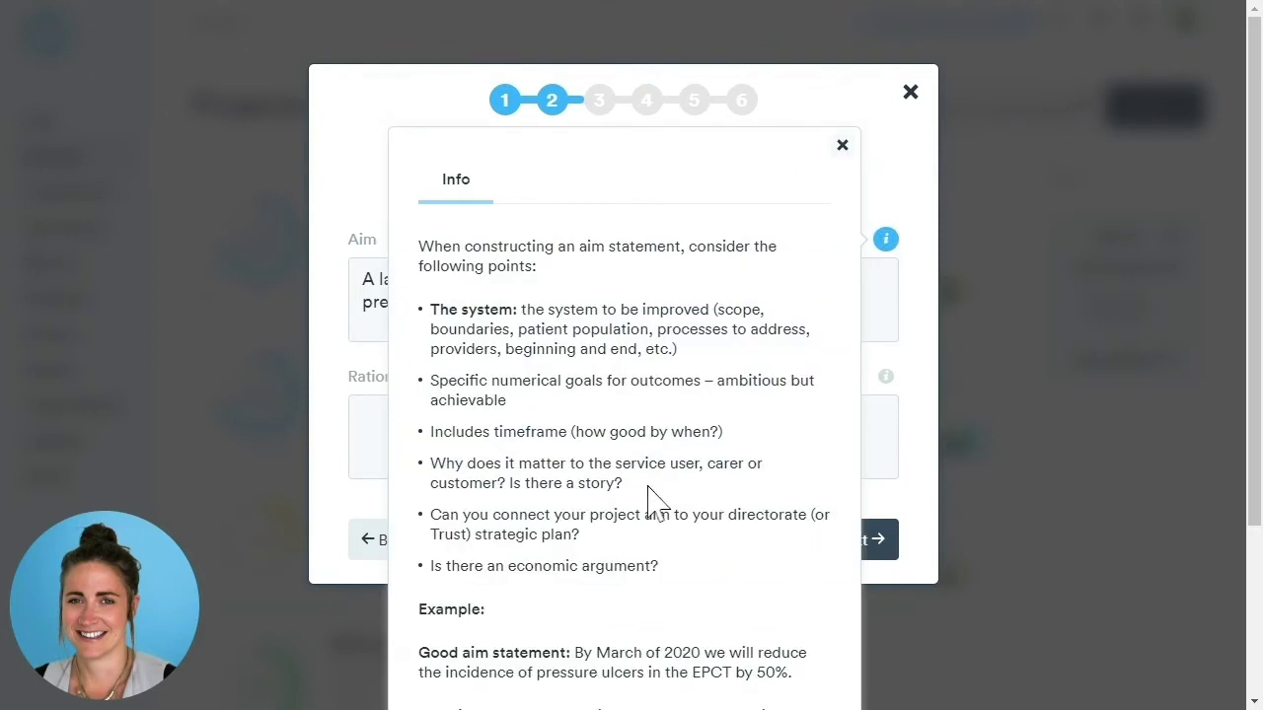
scroll(499, 313, "down", 2)
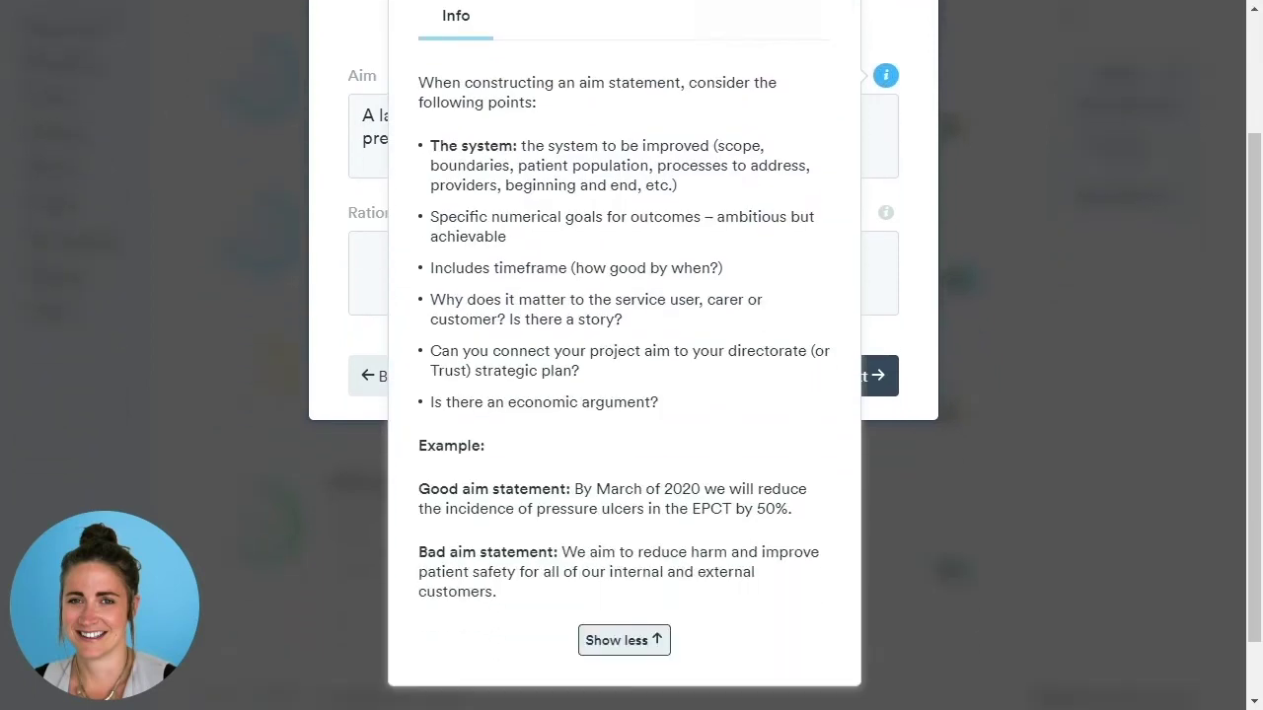
scroll(865, 380, "up", 1)
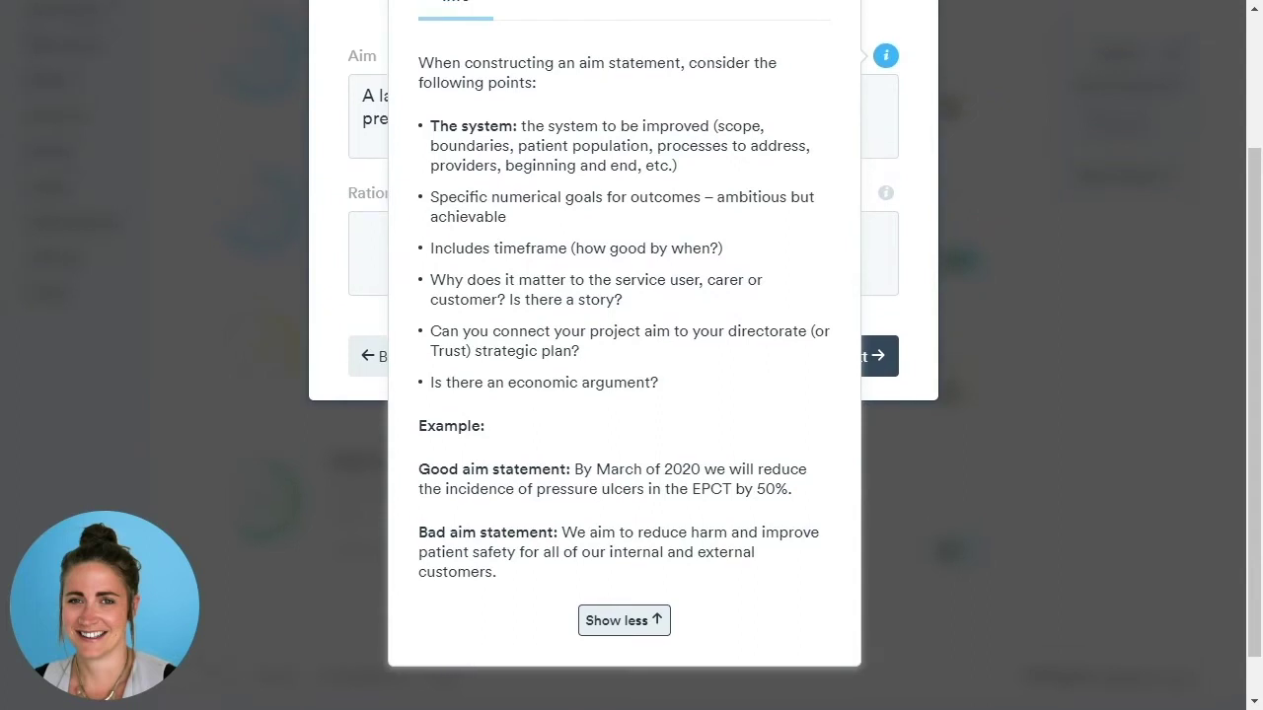
key("Escape")
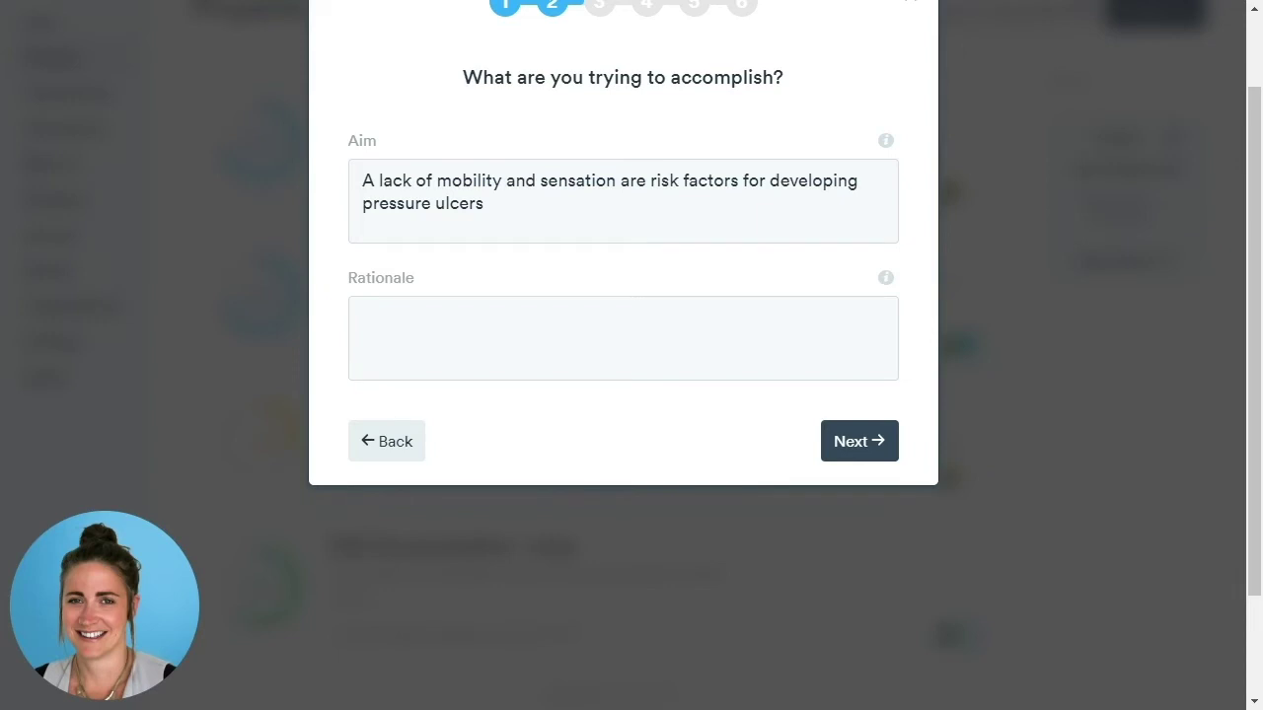
Set the rationale to "Pressure sores are increasing the cost of care and reducing the quality of patient's hospital experience" and continue to the project team
left_click(622, 338)
type("Pressure sores are increasing the cost of care and reducing the quality of patient's hospital experience")
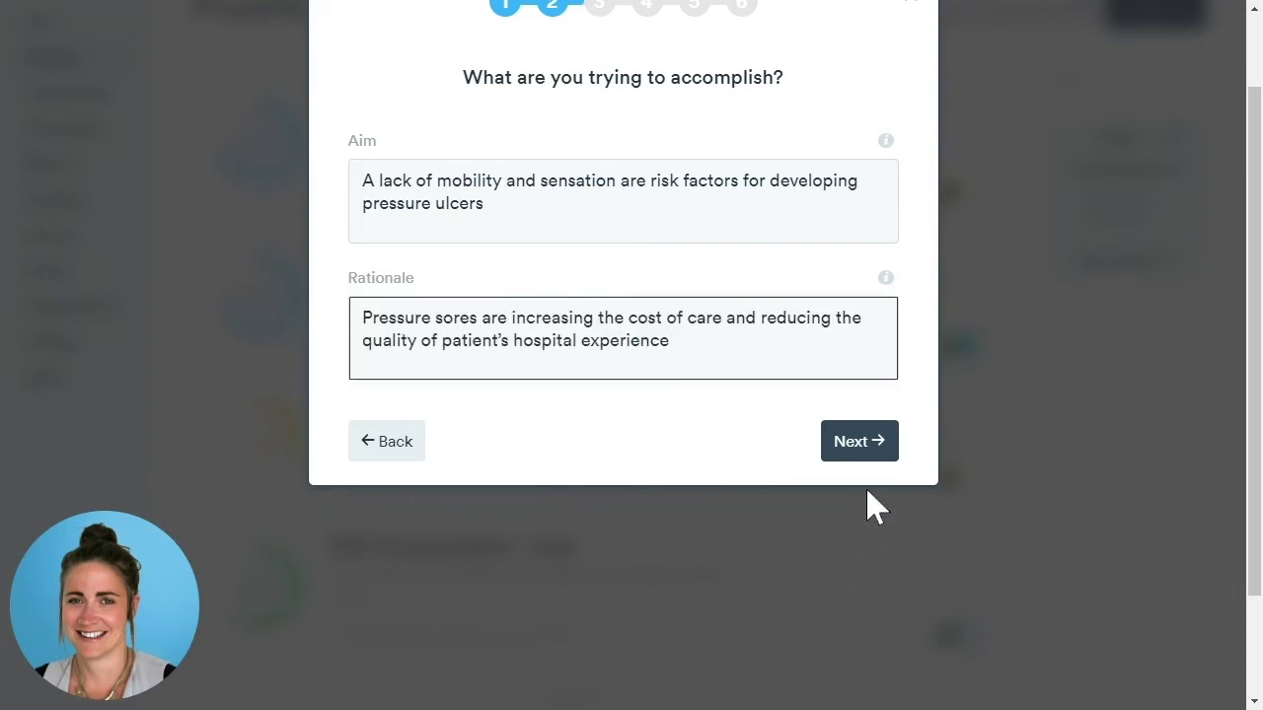
left_click(859, 441)
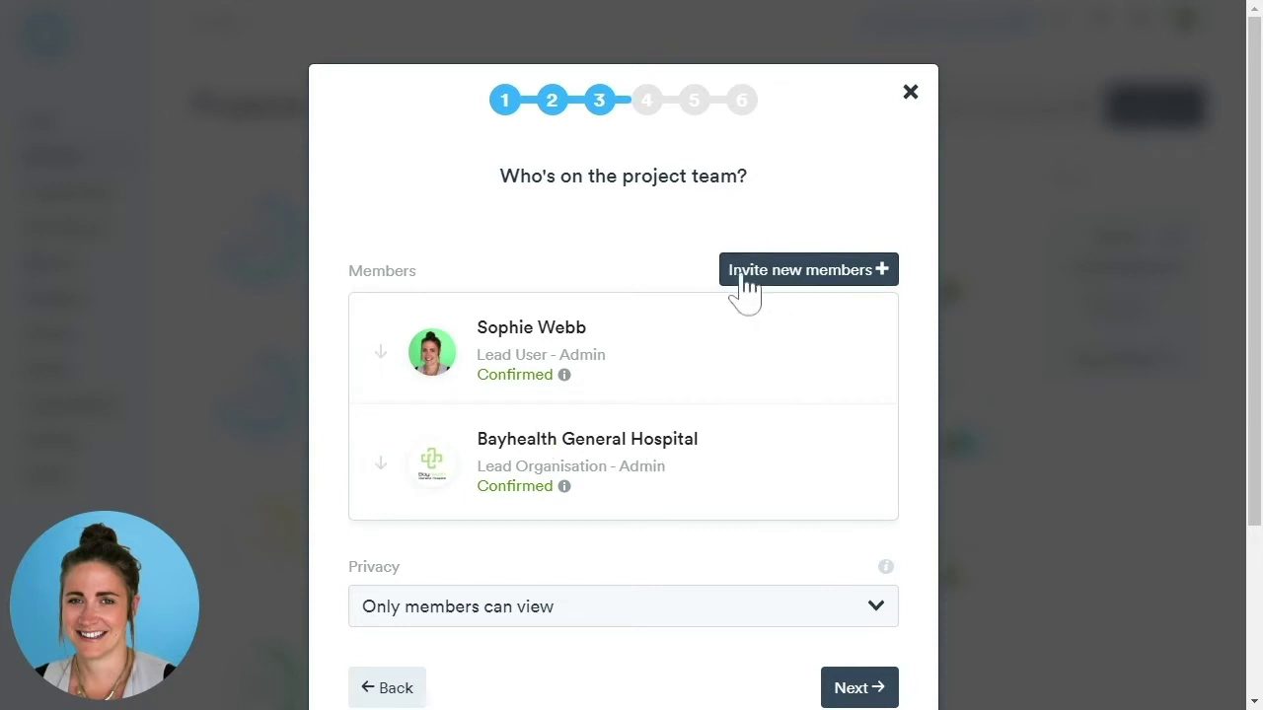
Find the Head of Quality Improvement among the possible members and add her to the project team as Improvement Advisor
left_click(785, 281)
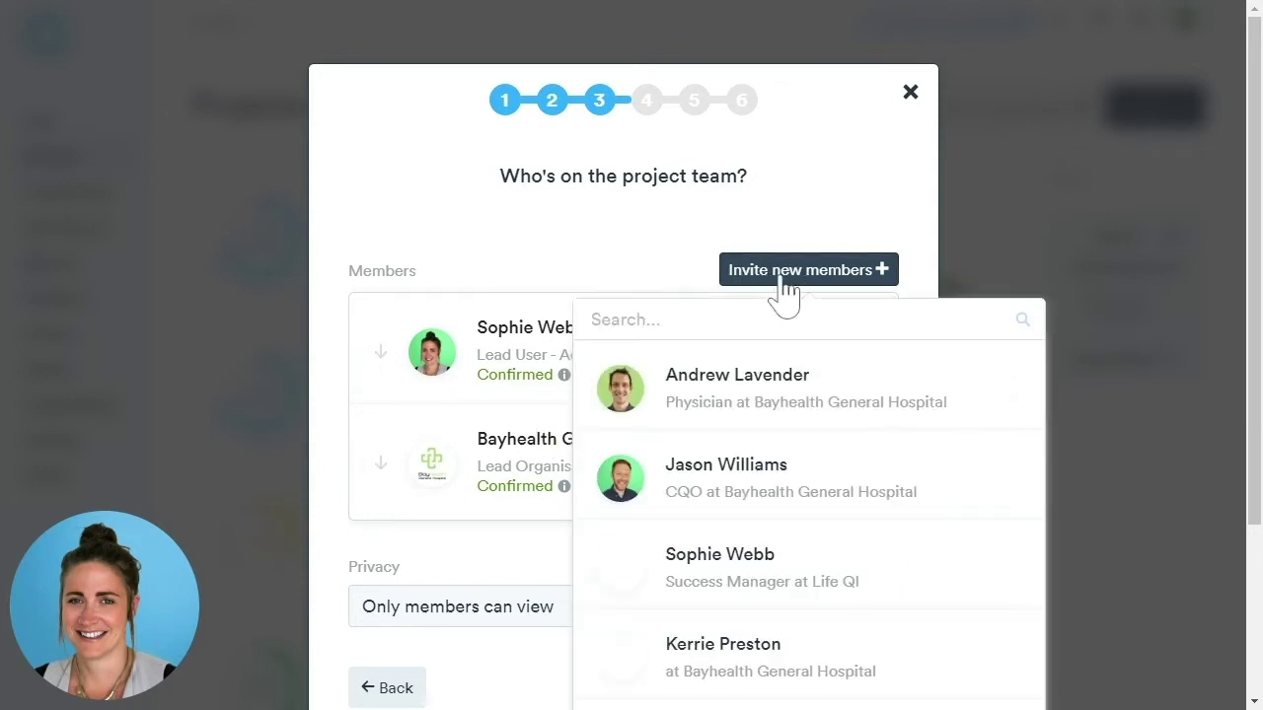
type("erika")
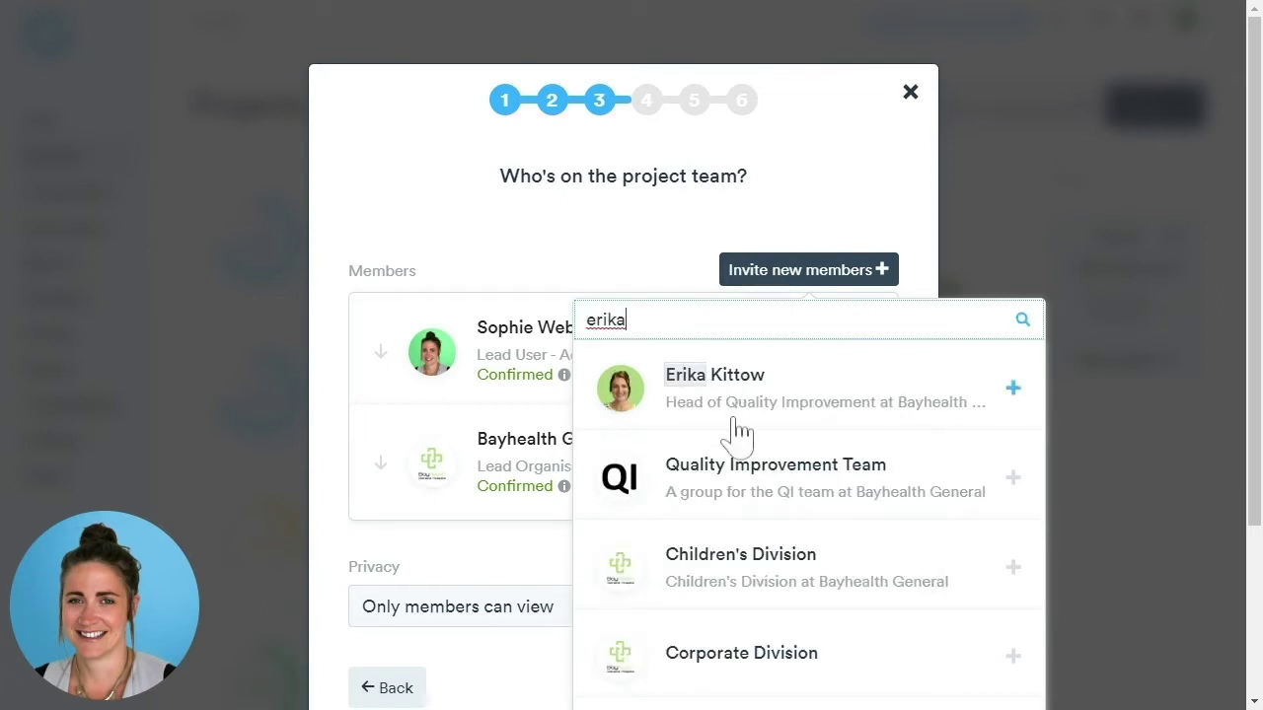
left_click(1013, 389)
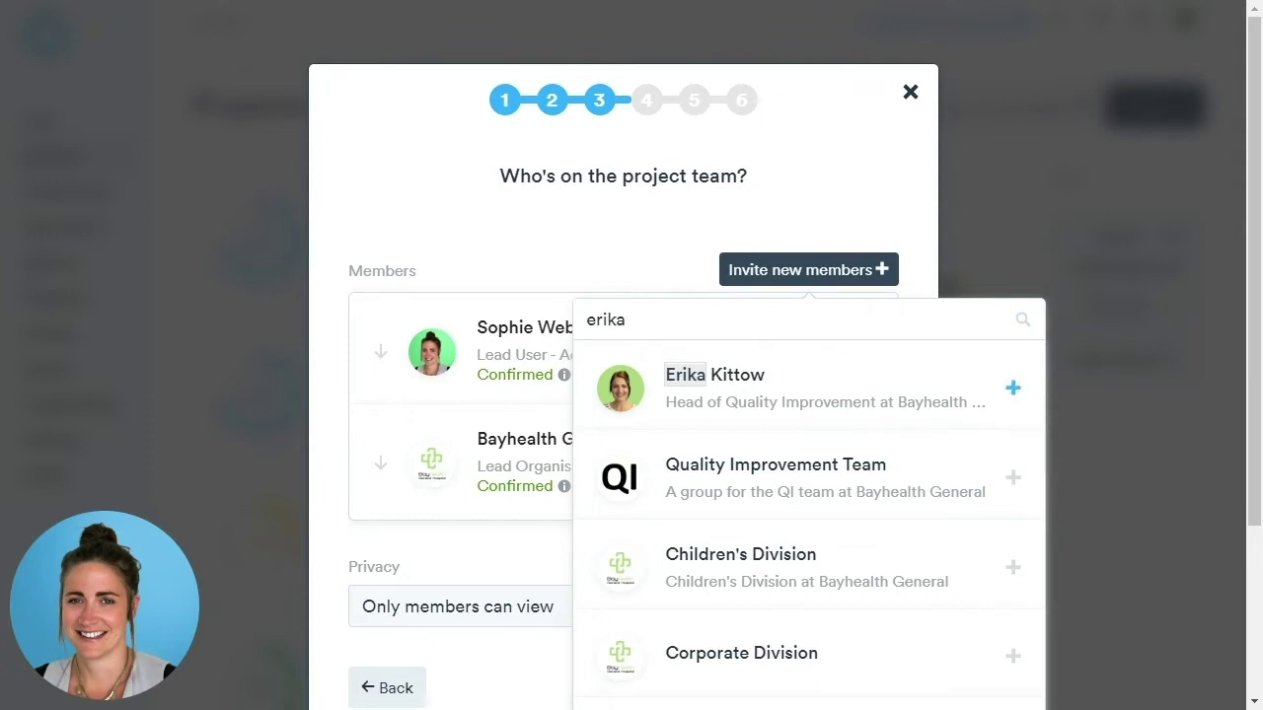
left_click(1013, 388)
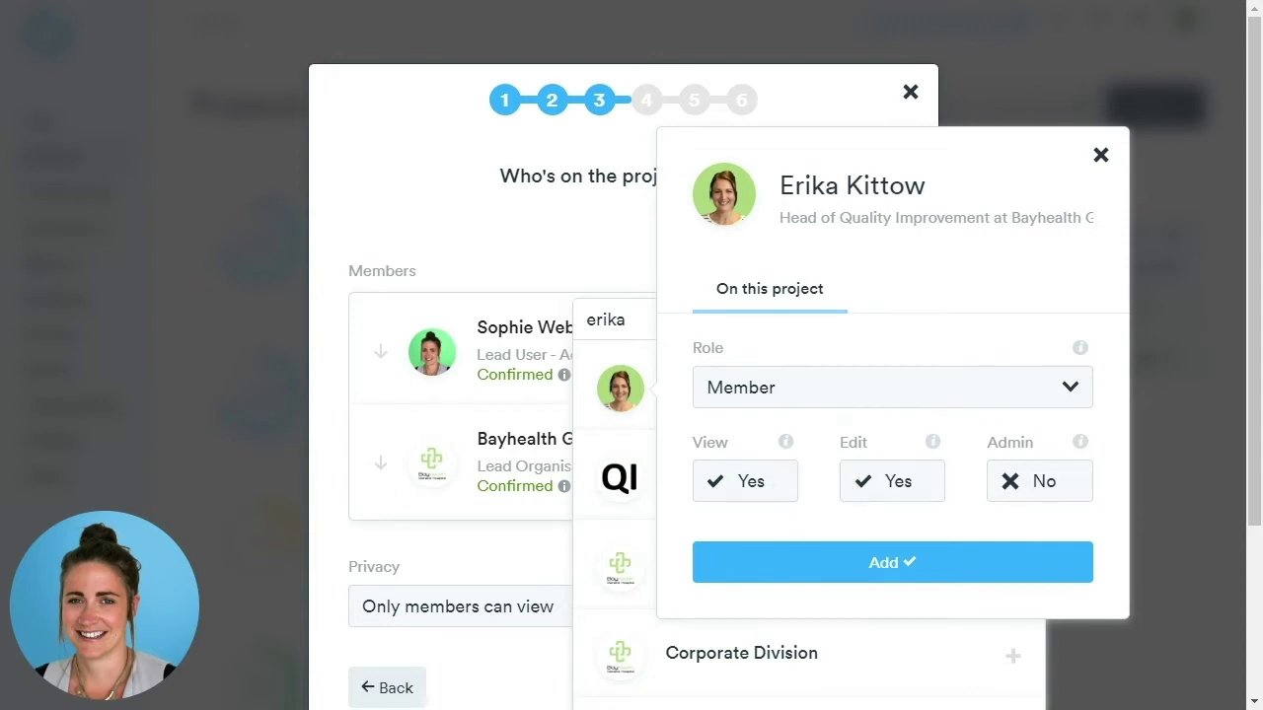
left_click(839, 387)
left_click(839, 544)
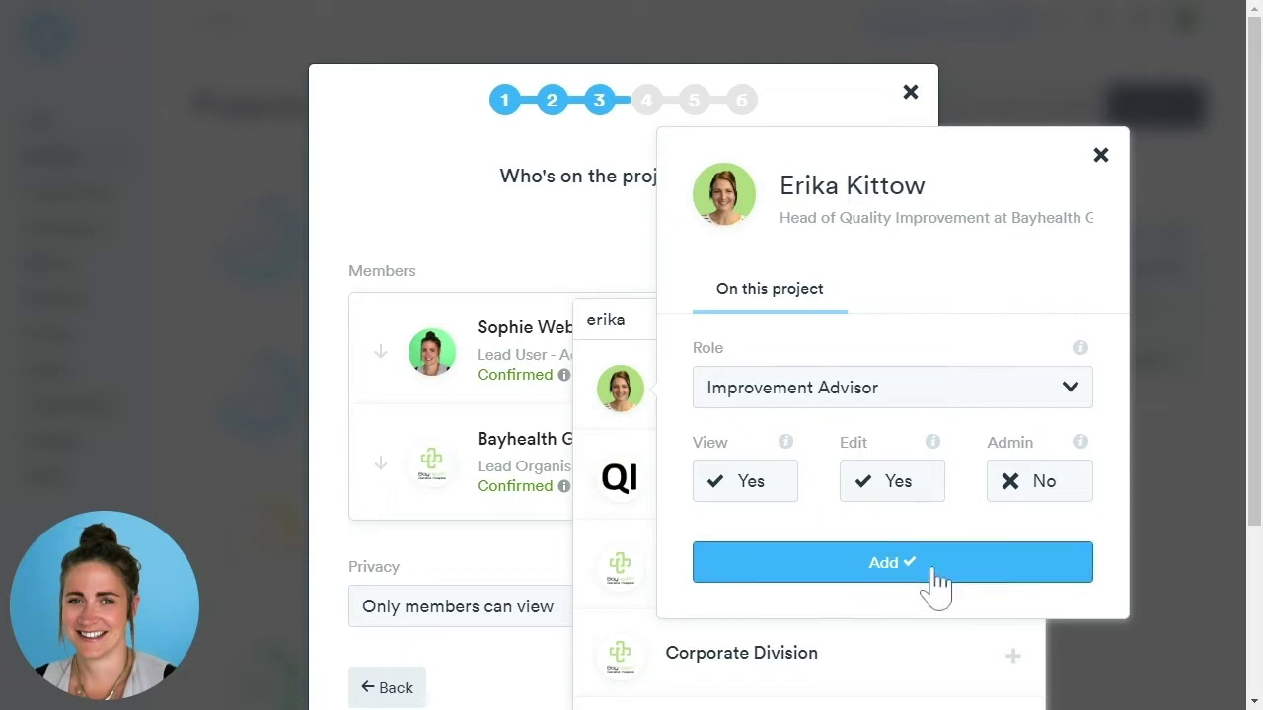
left_click(858, 564)
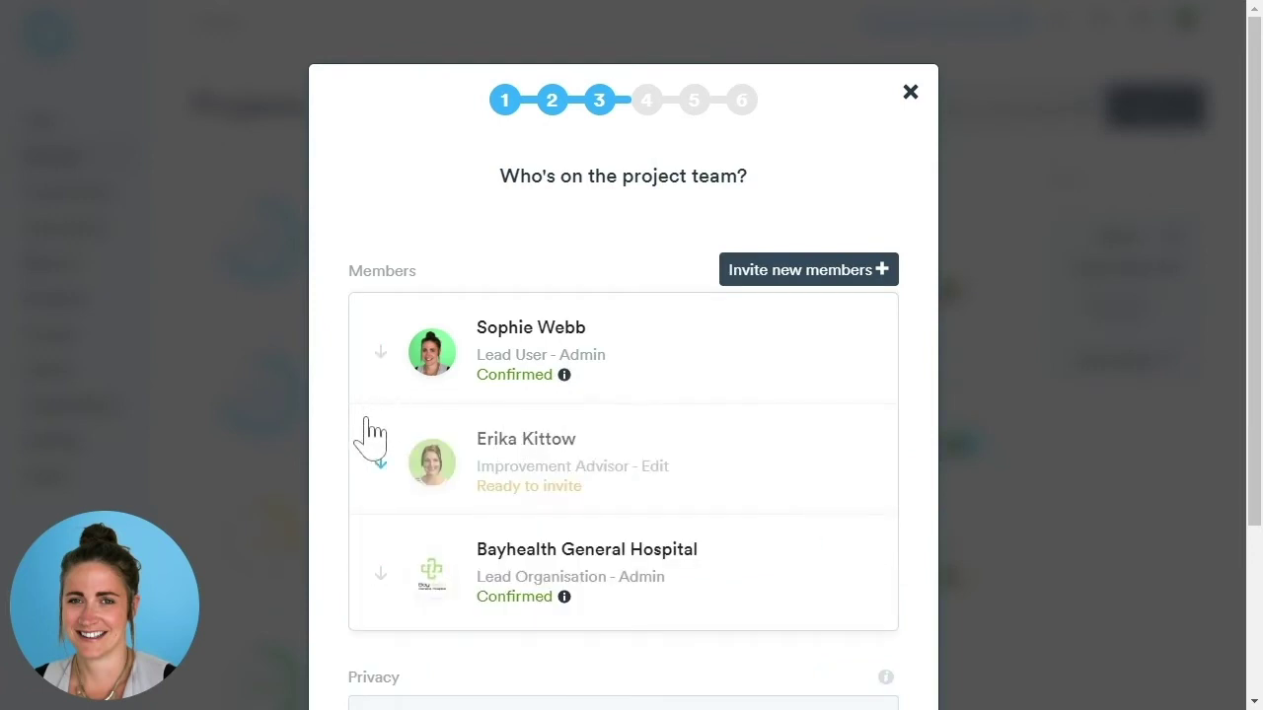
Set the project's privacy to "Only members can view" and continue to the categorisation stage
scroll(481, 404, "down", 2)
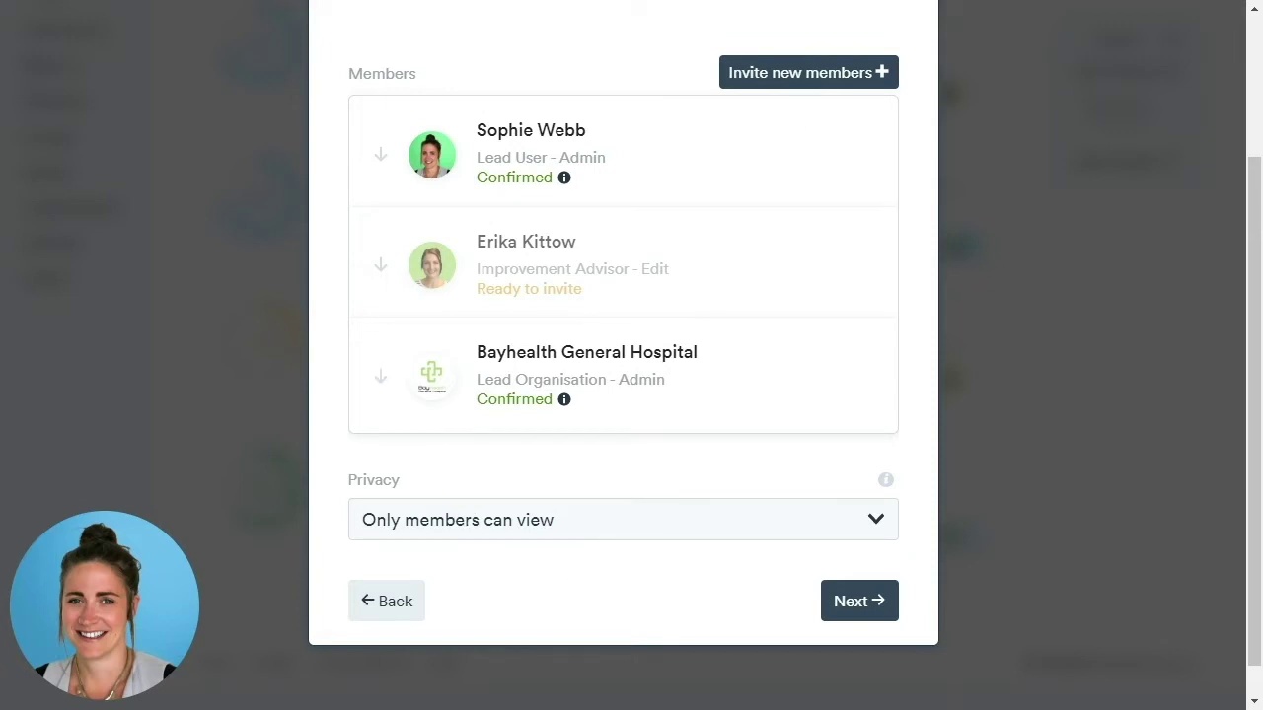
left_click(578, 520)
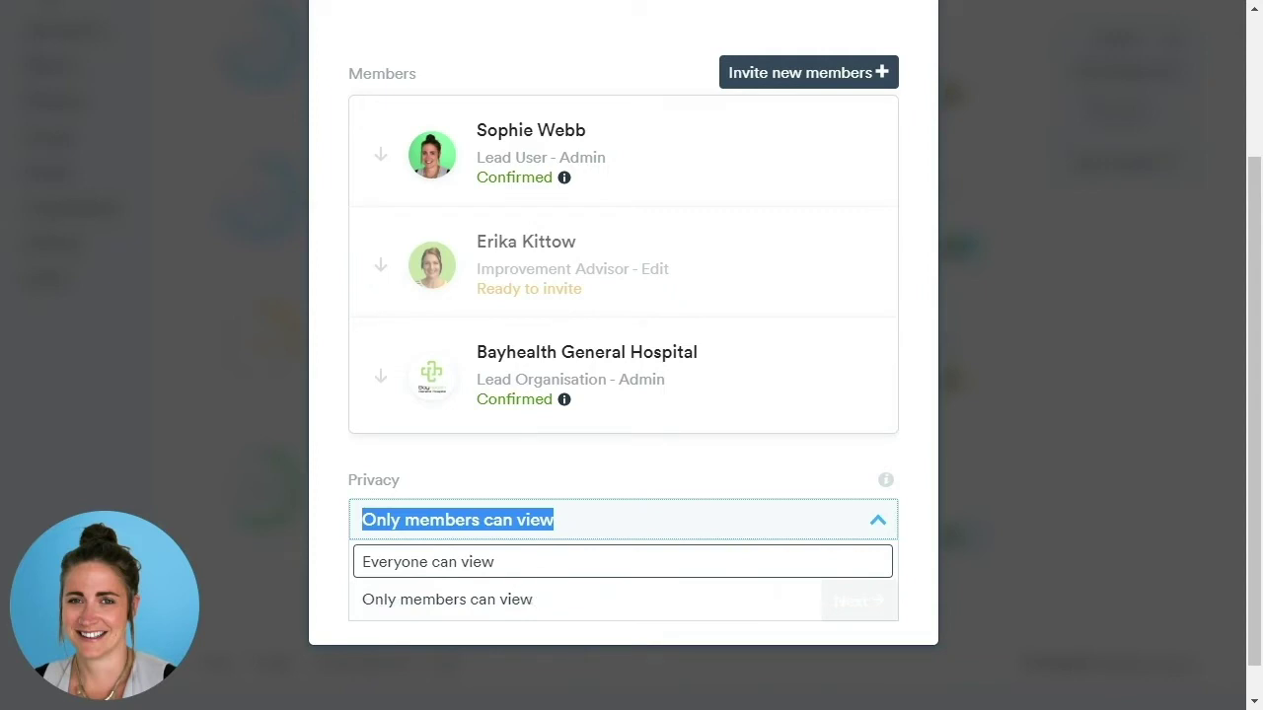
left_click(524, 604)
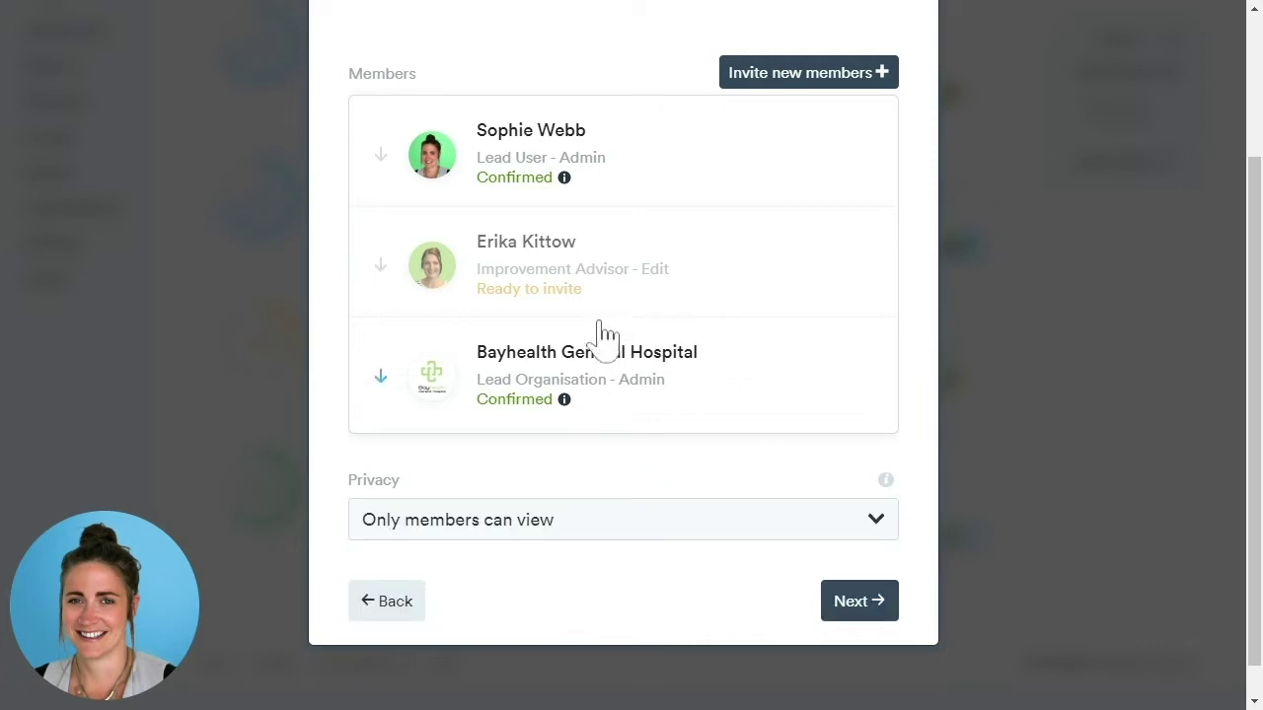
left_click(848, 616)
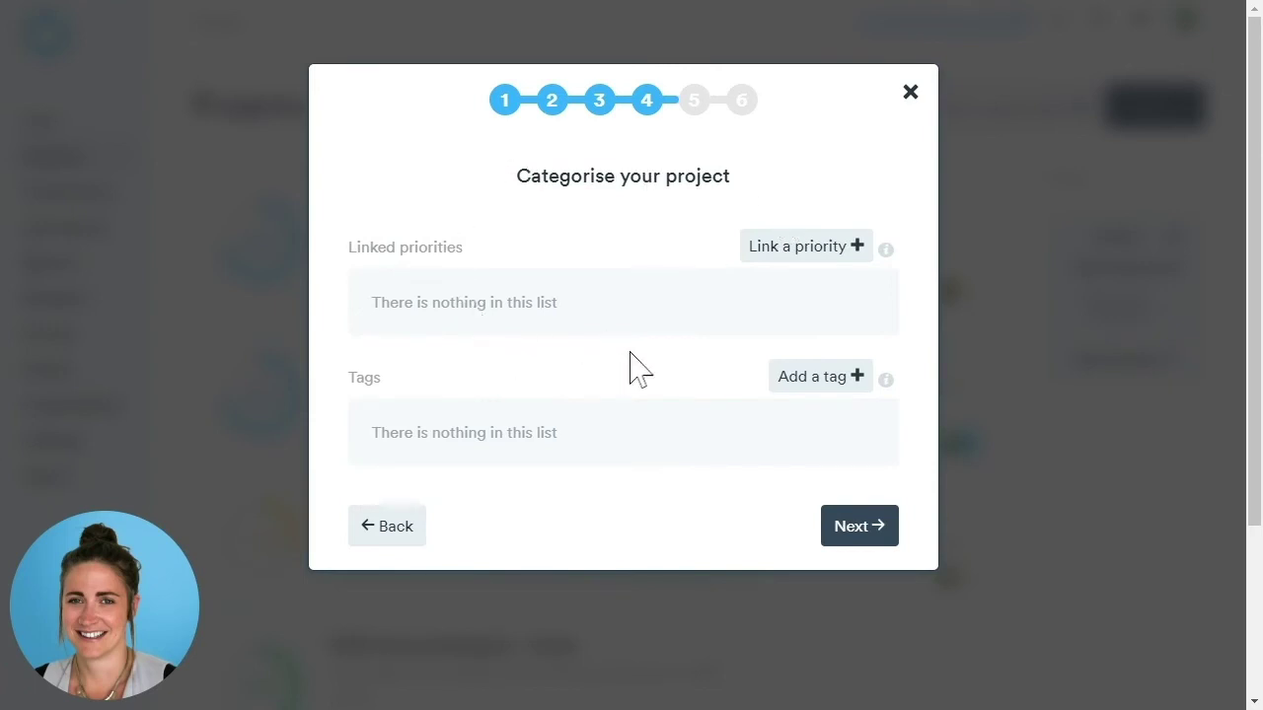
Link the priority "Improve staff wellbeing", add the "Pressure Sores" tag, and continue to the dates and location stage
left_click(785, 259)
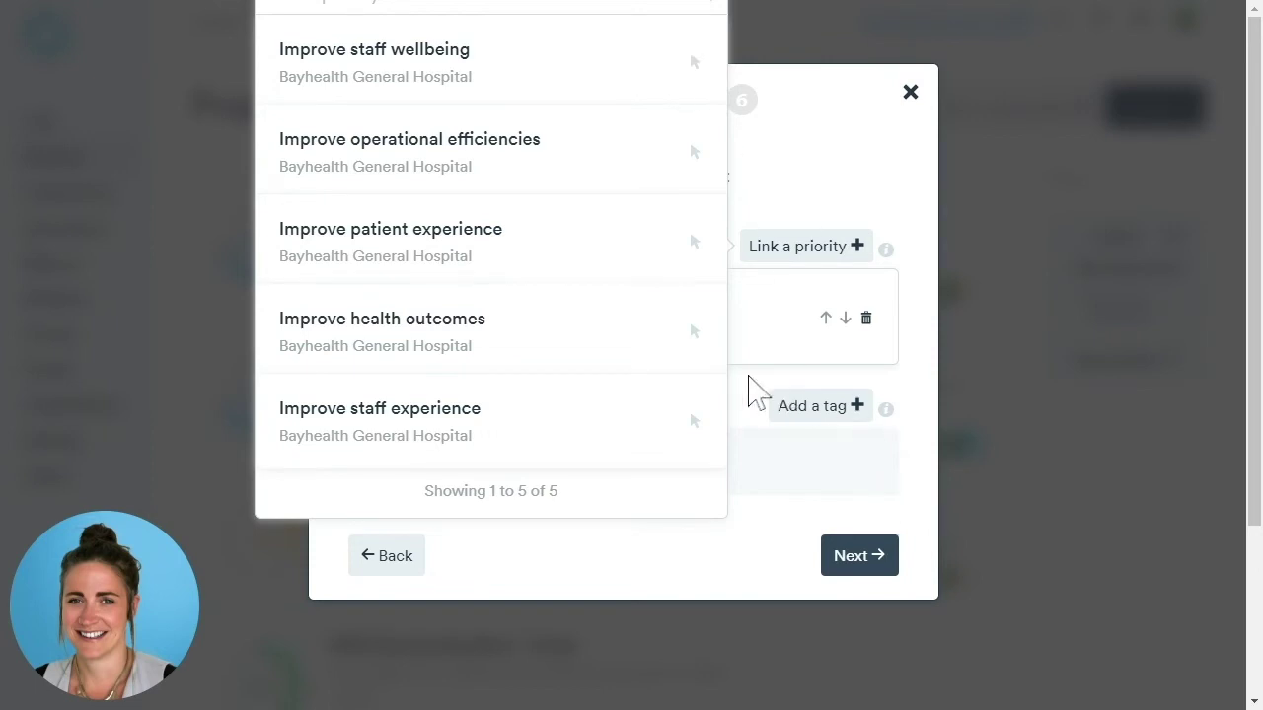
left_click(752, 388)
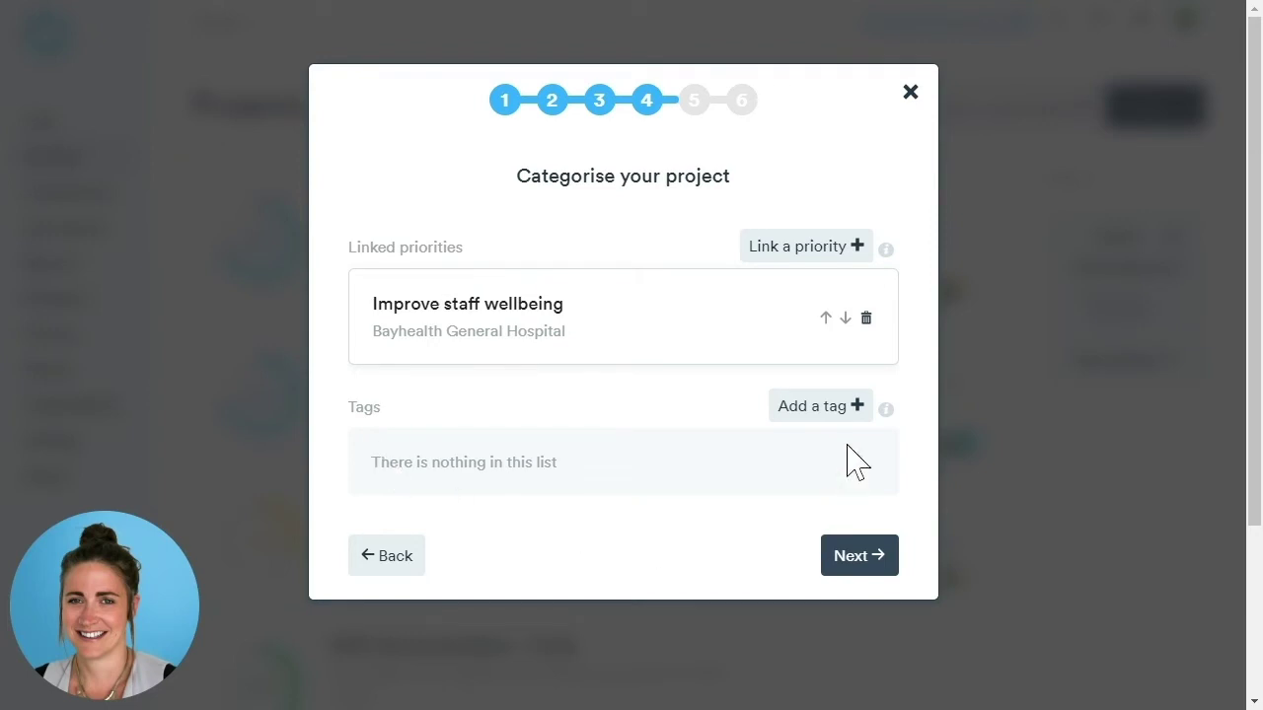
left_click(801, 412)
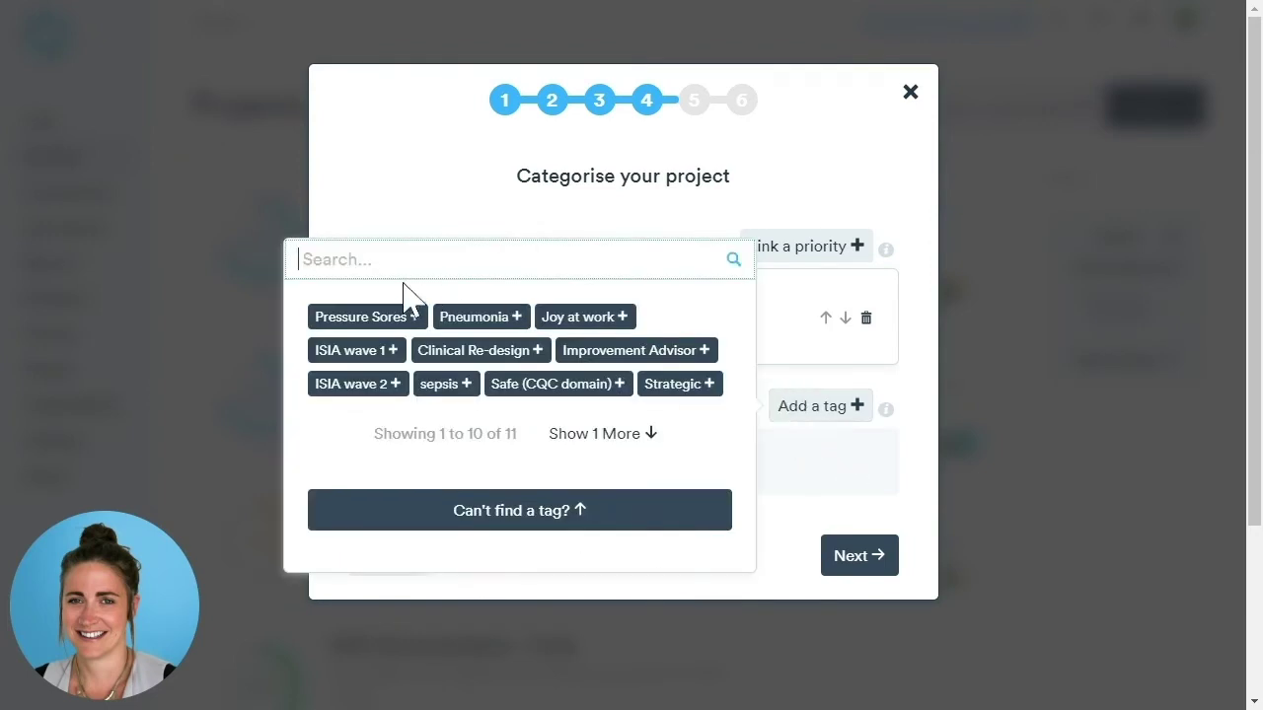
left_click(392, 330)
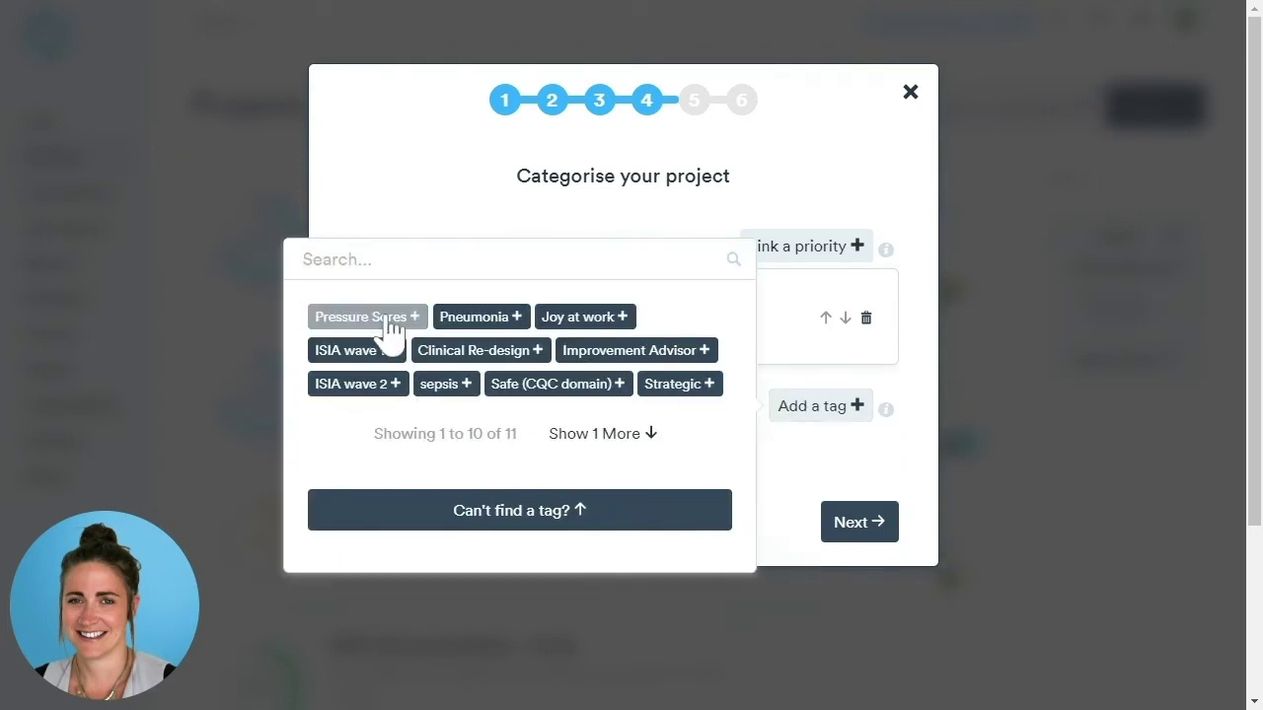
left_click(799, 470)
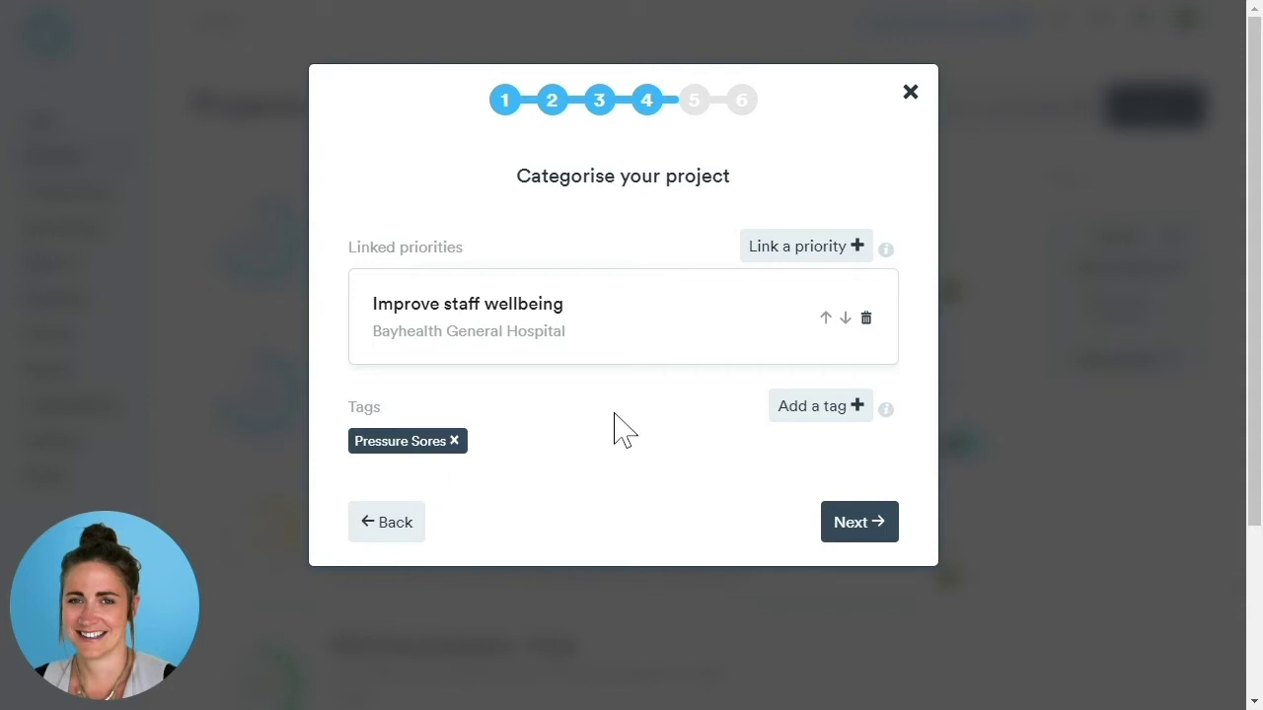
left_click(845, 537)
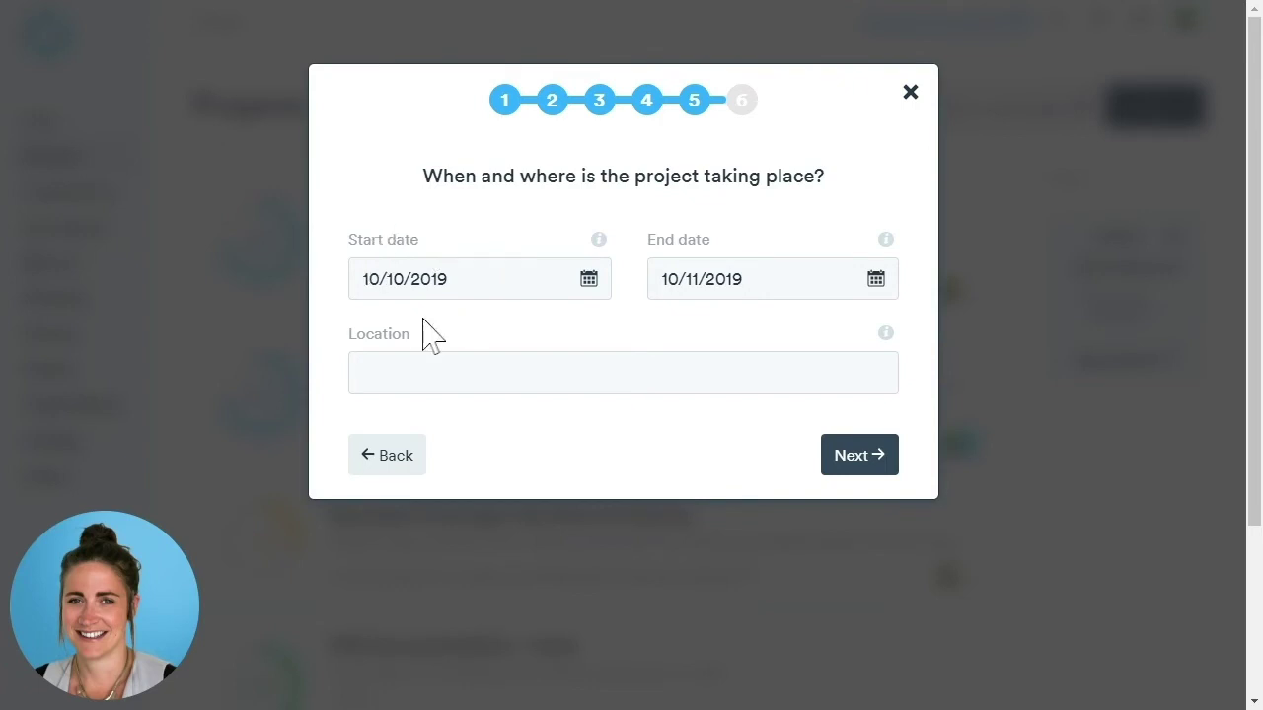
Set the project's end date to 31/12/2019
left_click(875, 281)
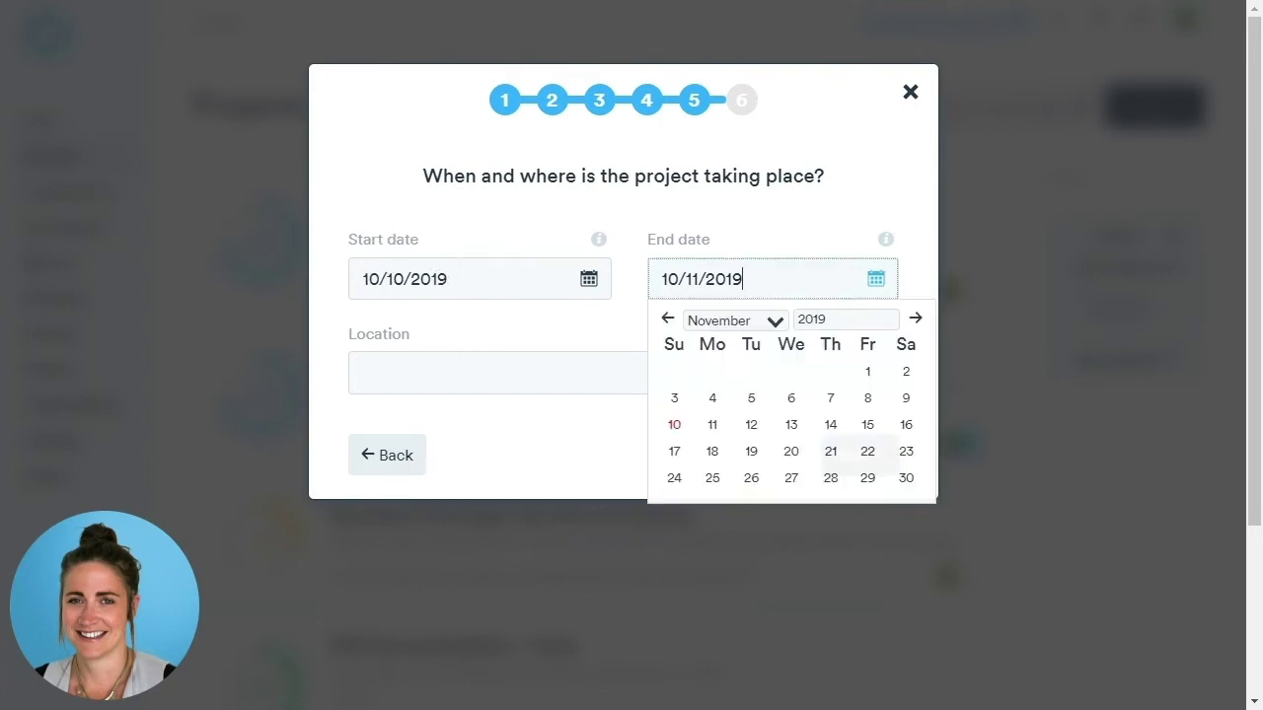
left_click(735, 321)
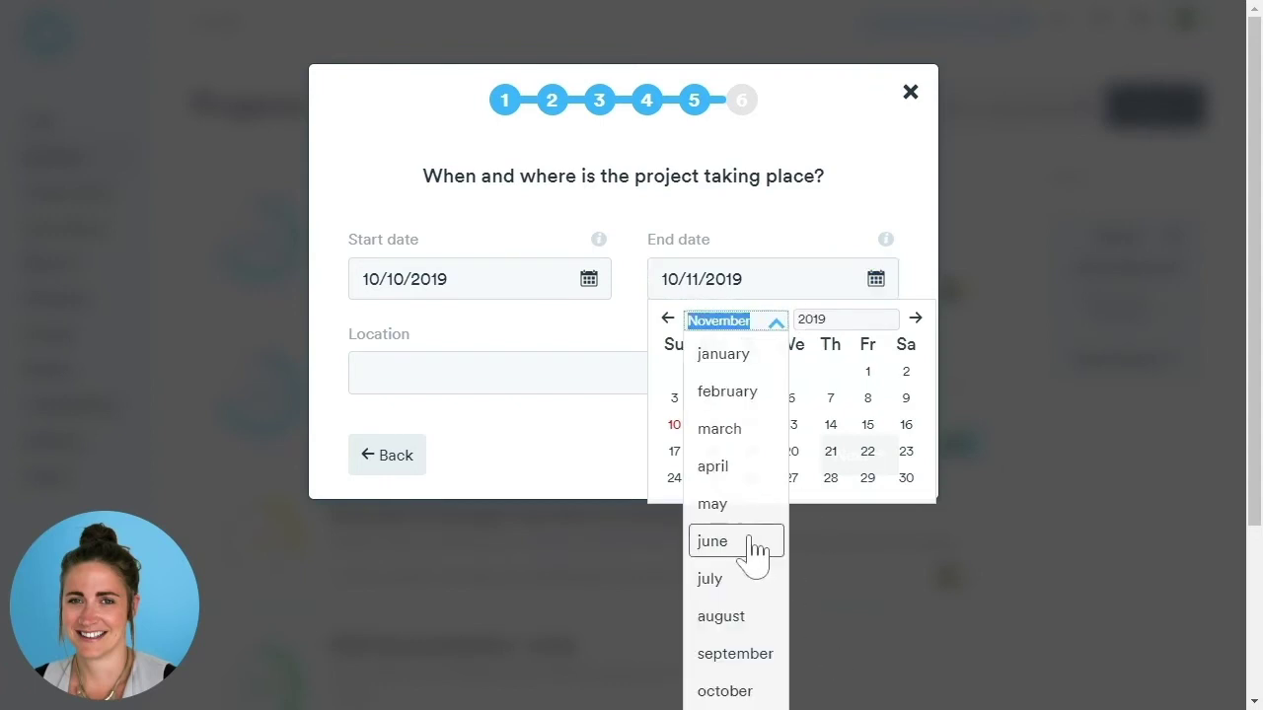
scroll(755, 592, "down", 1)
left_click(771, 668)
left_click(755, 380)
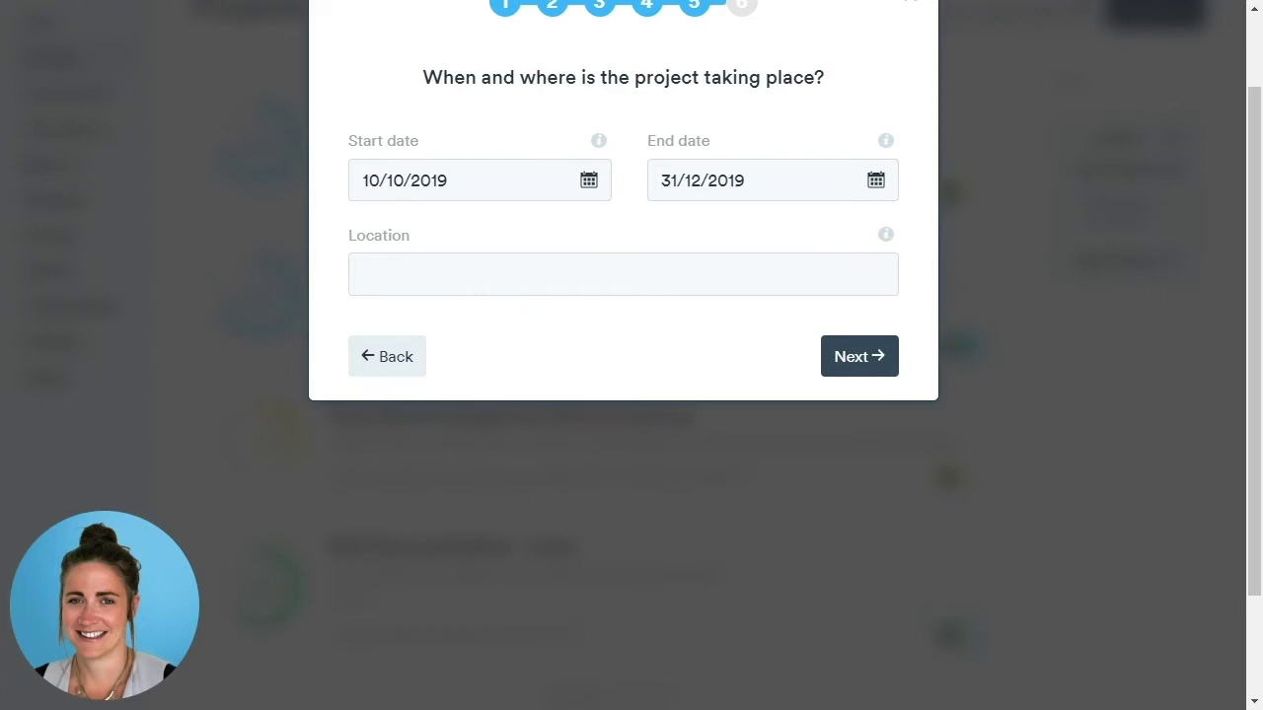
Enter "RD&E" as the project's location and finish creating the project
left_click(362, 275)
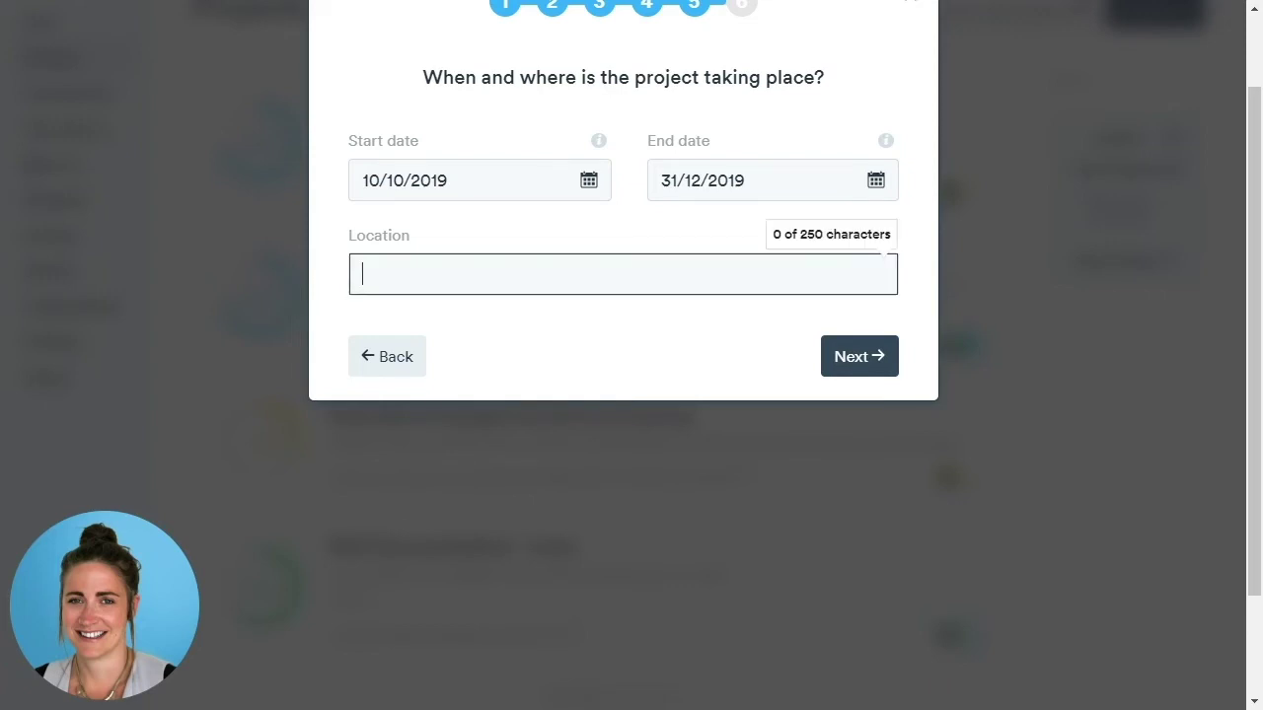
type("RD&E")
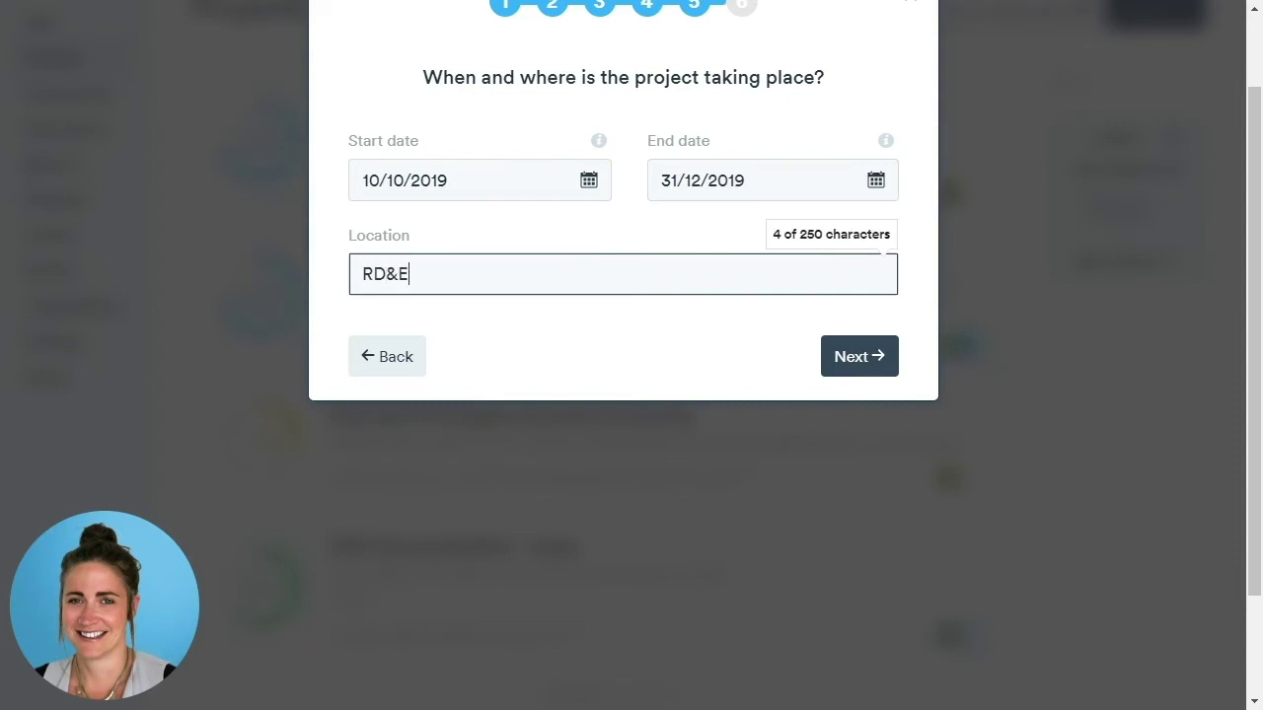
left_click(878, 365)
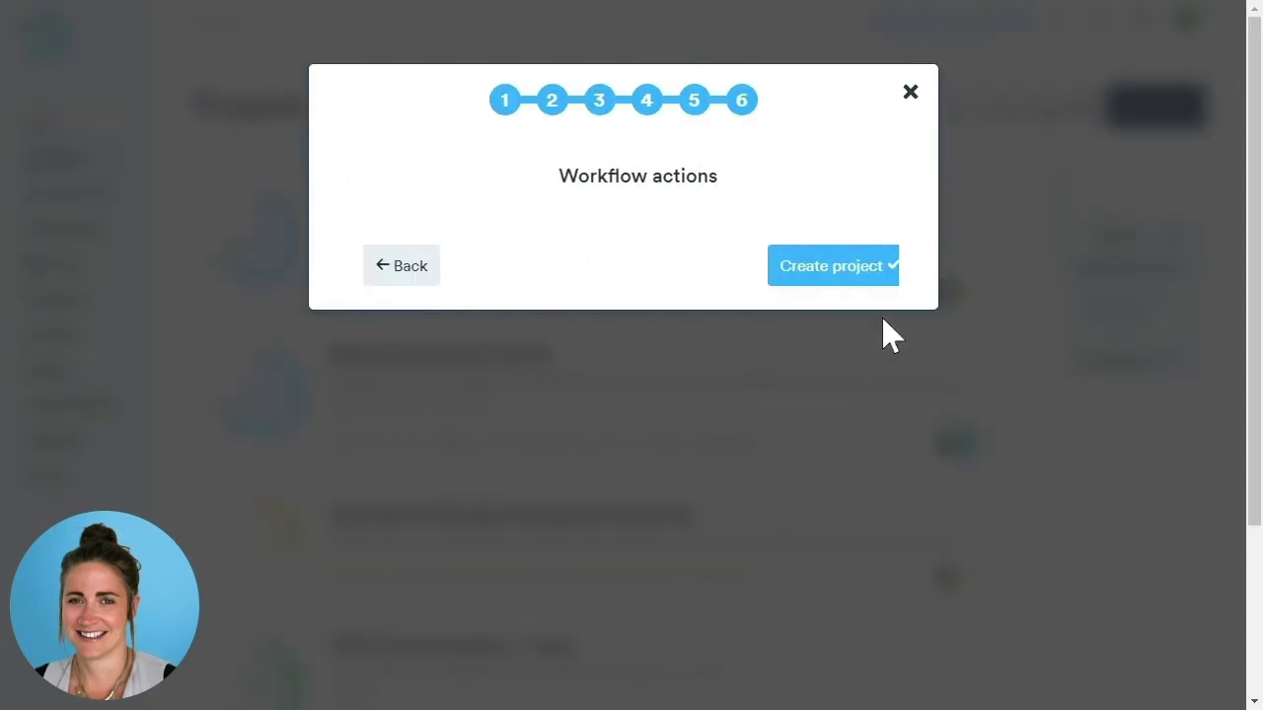
left_click(802, 271)
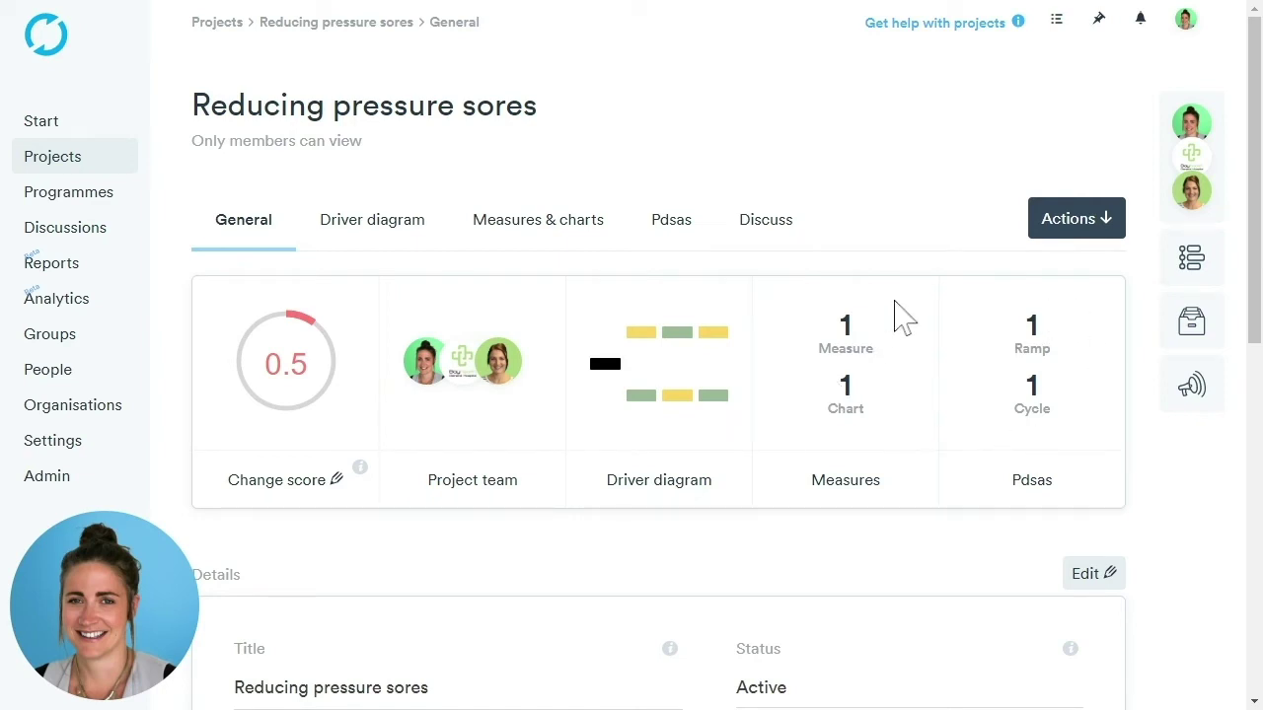
Edit the new project's details, choosing Active as its status, and save them
scroll(896, 316, "down", 5)
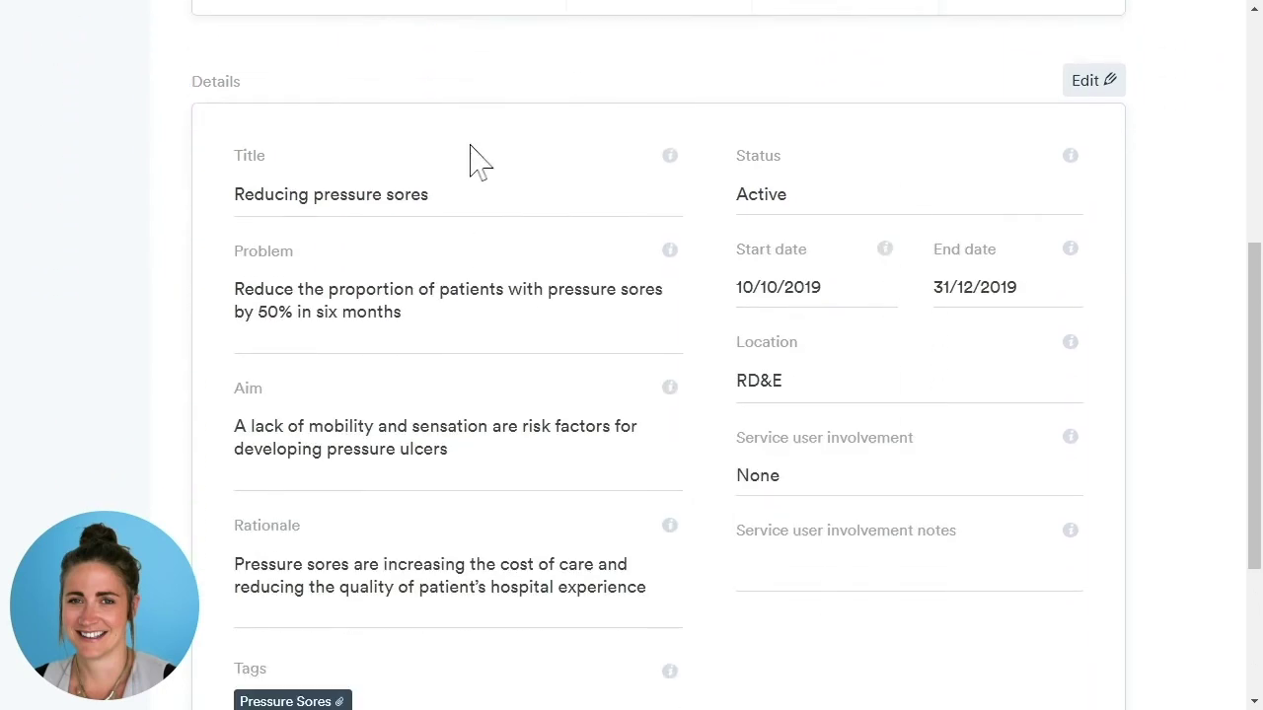
scroll(473, 158, "down", 1)
scroll(474, 158, "up", 1)
scroll(799, 393, "down", 2)
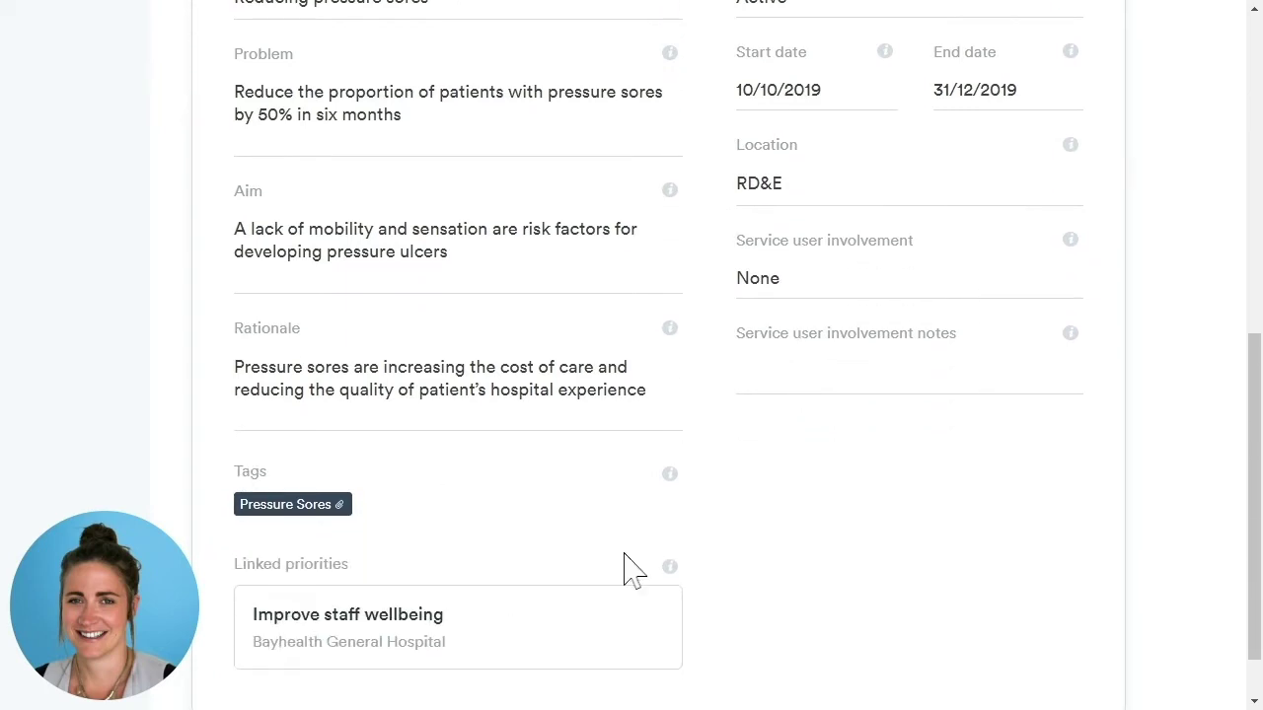
scroll(826, 541, "up", 3)
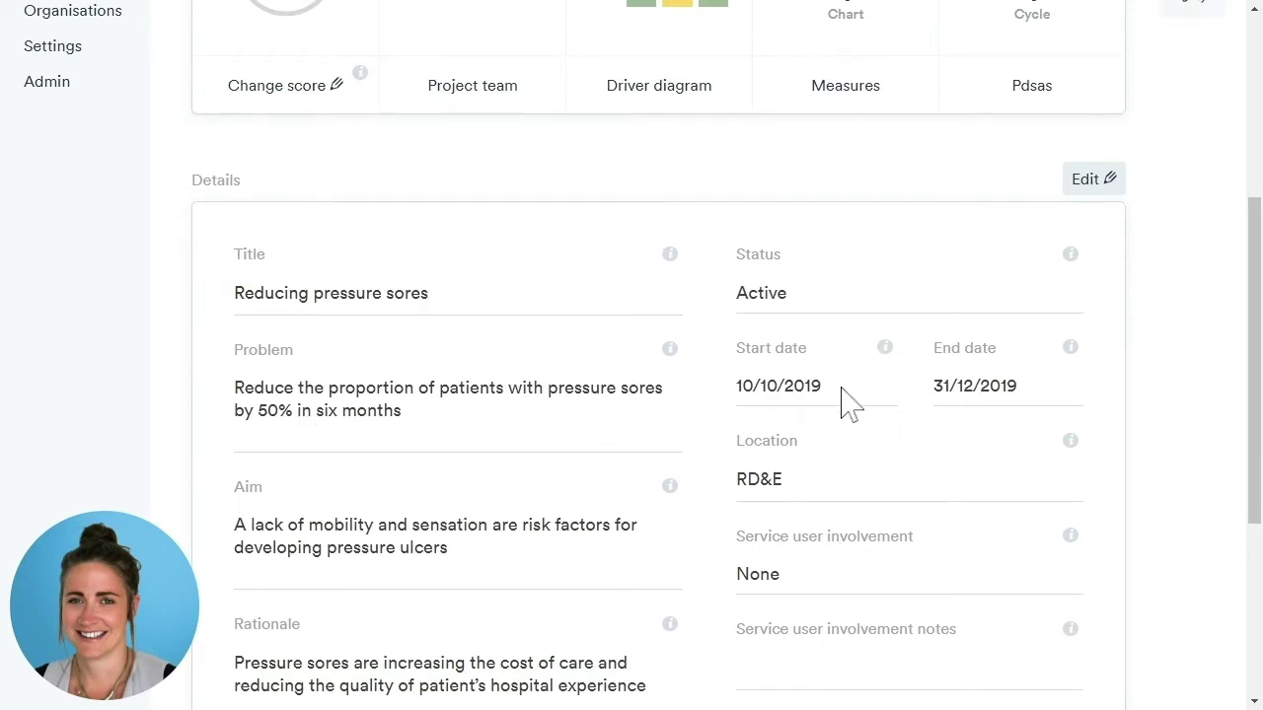
left_click(1095, 180)
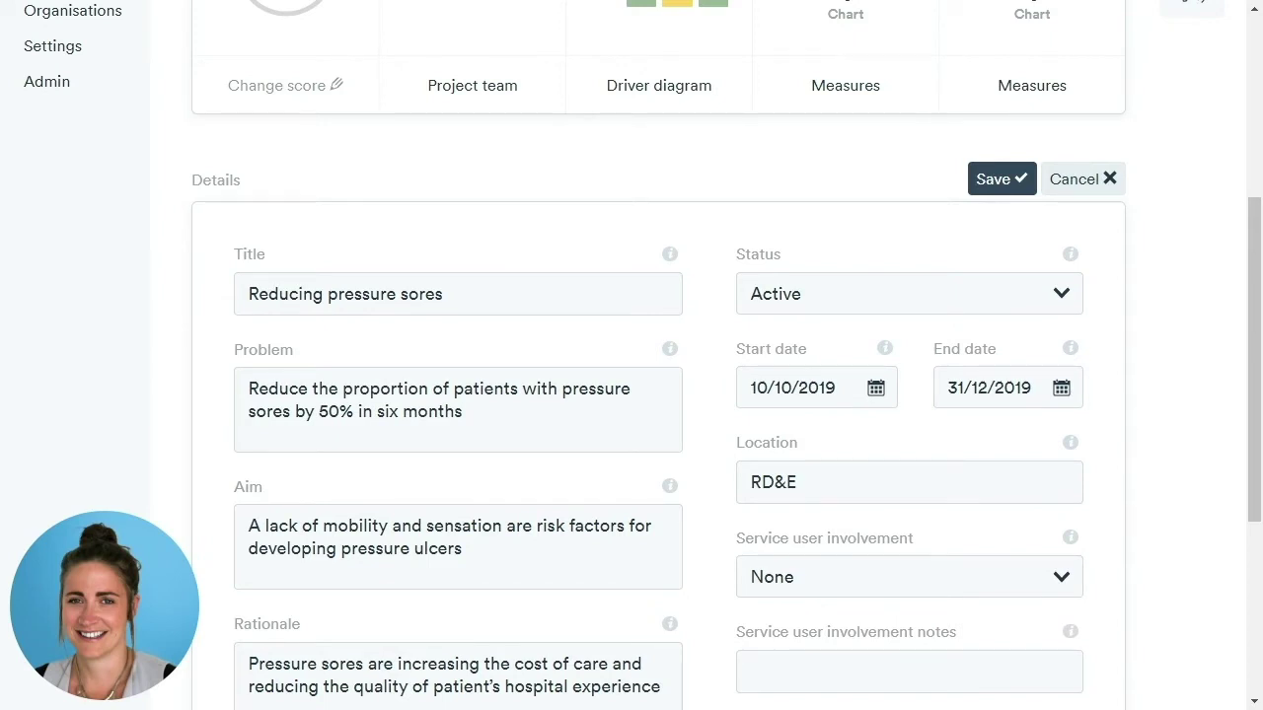
left_click(908, 293)
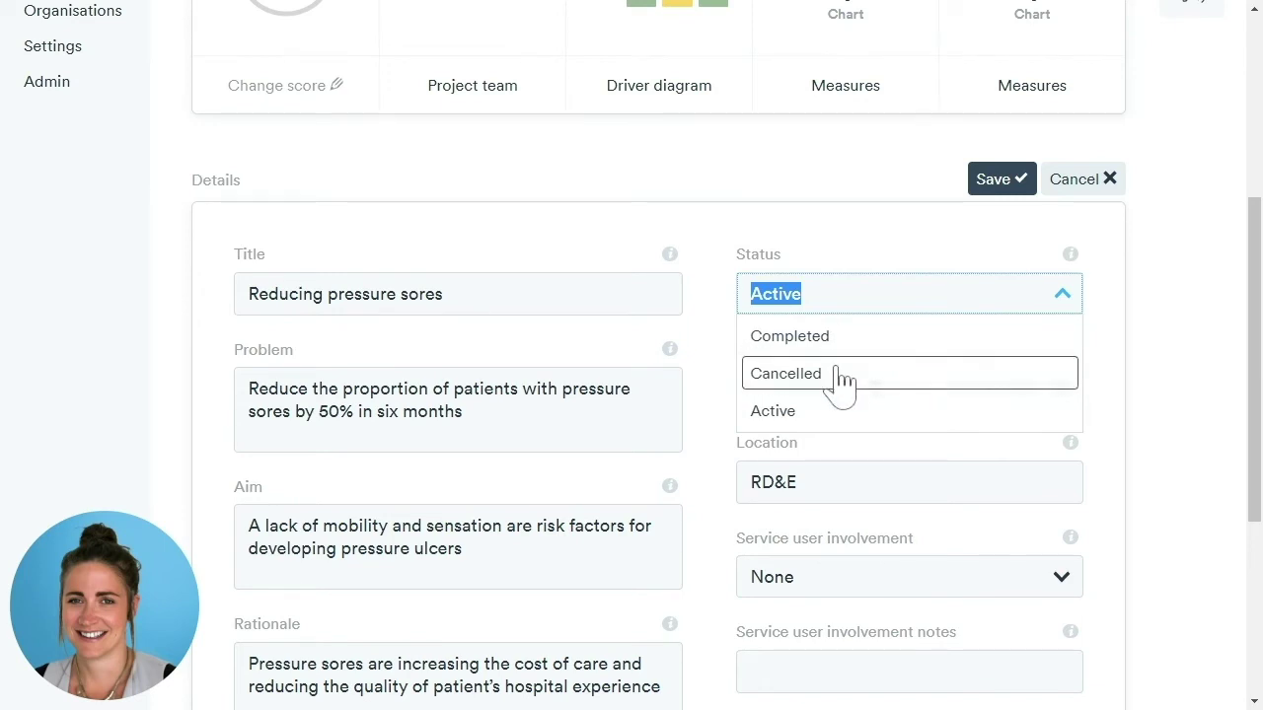
left_click(834, 412)
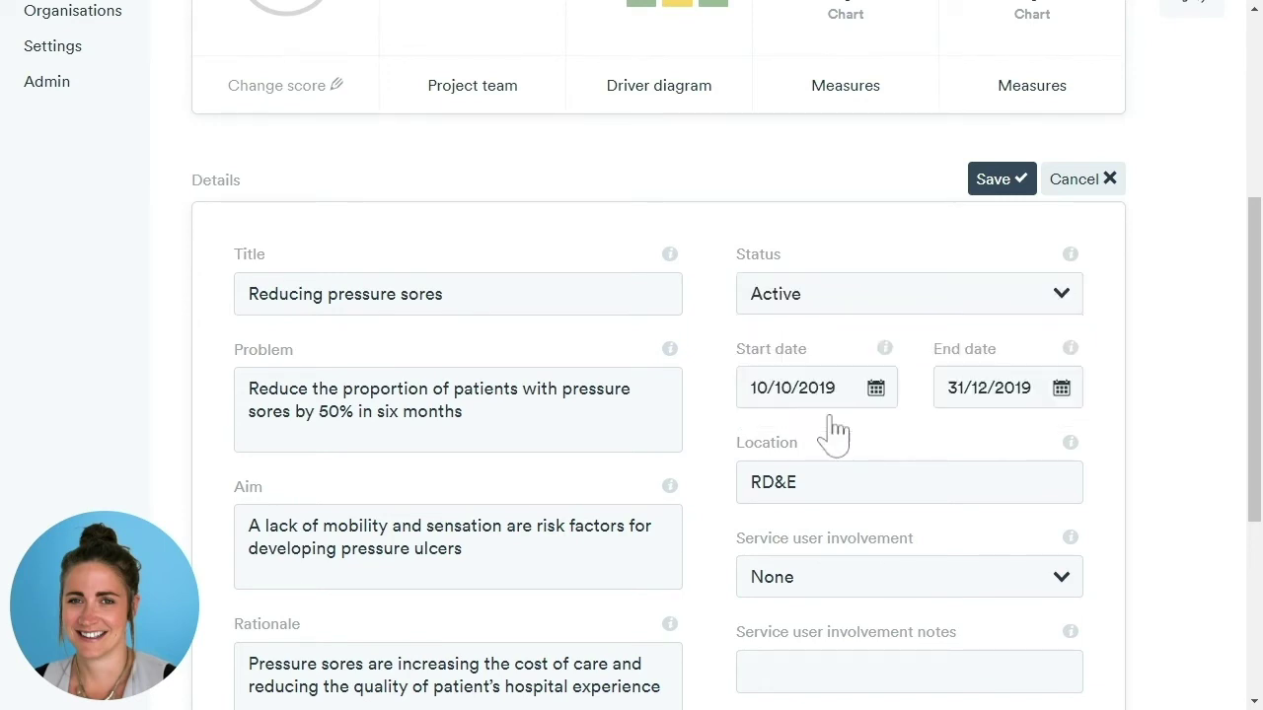
left_click(995, 185)
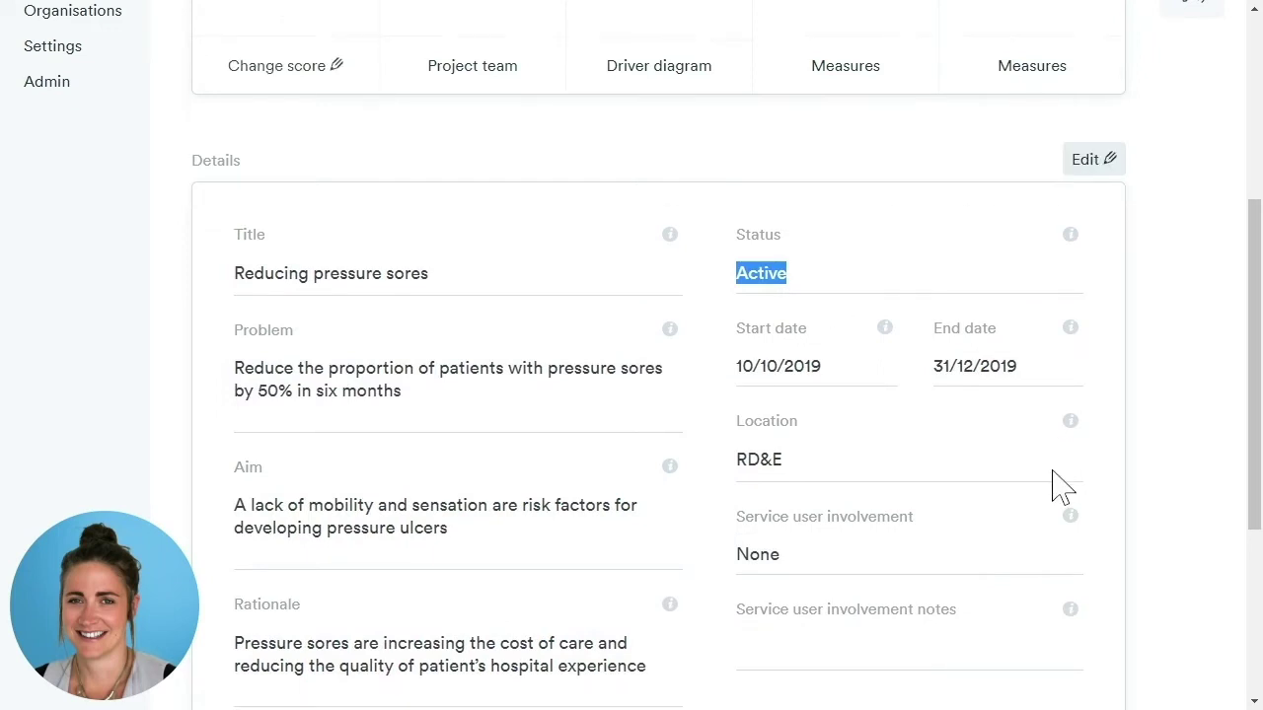
Check the project's team members and its privacy and invitation options
scroll(1128, 502, "up", 5)
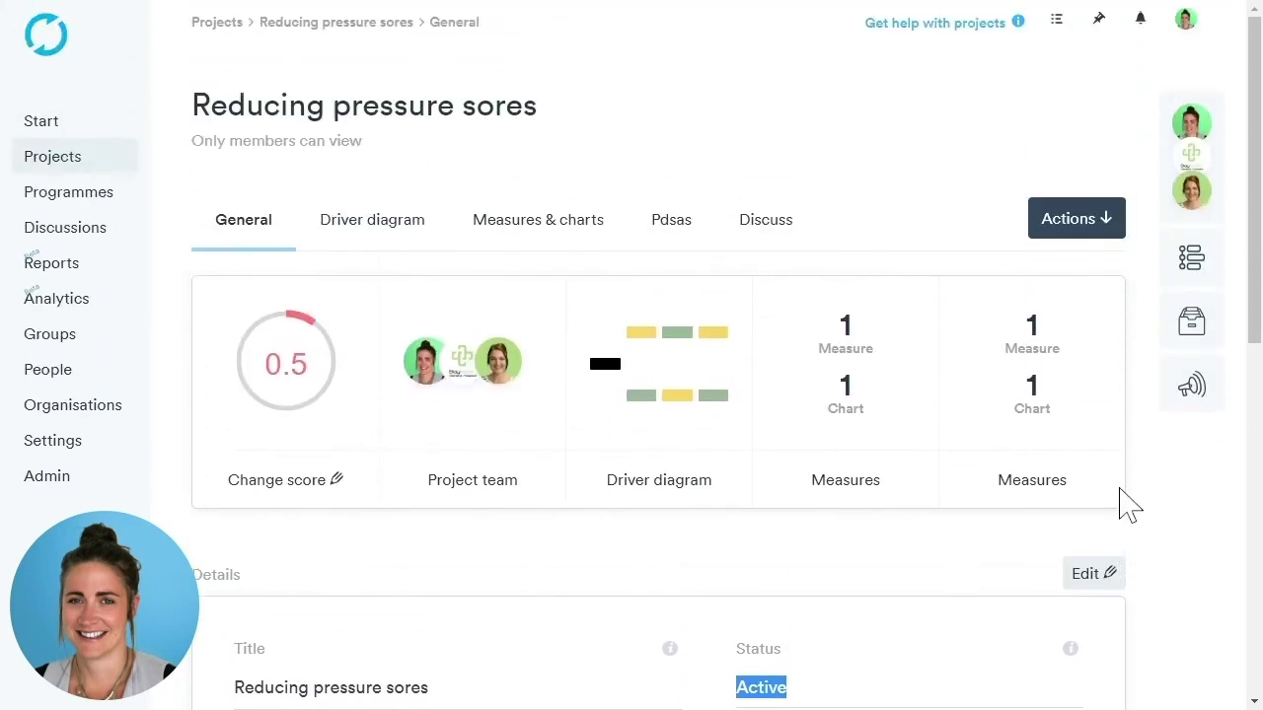
left_click(1191, 177)
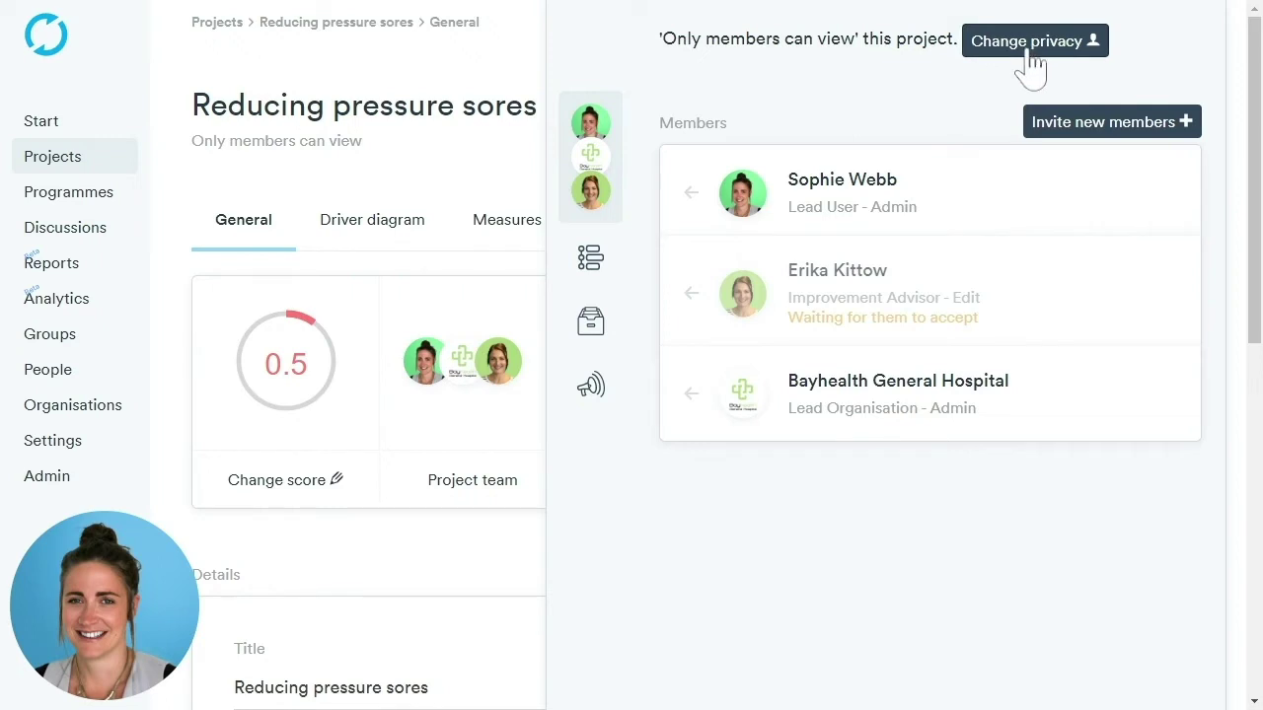
left_click(505, 69)
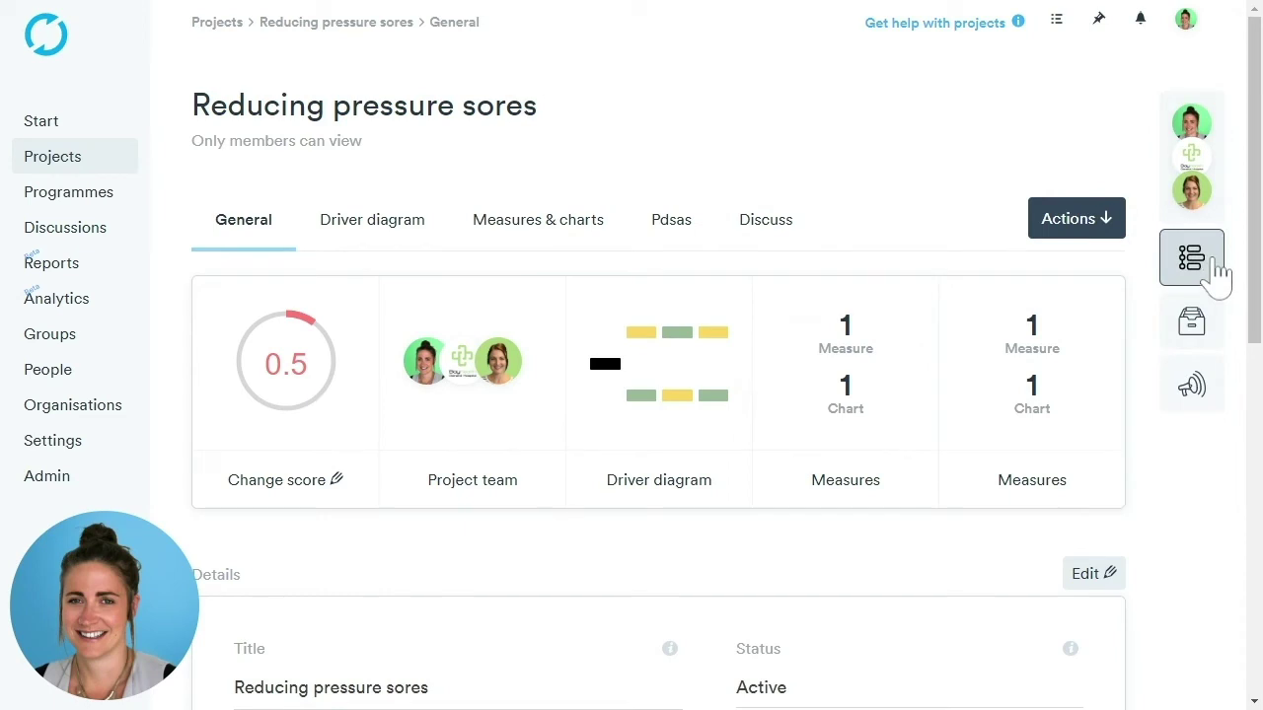
Review the events recorded on the project's timeline
left_click(1193, 268)
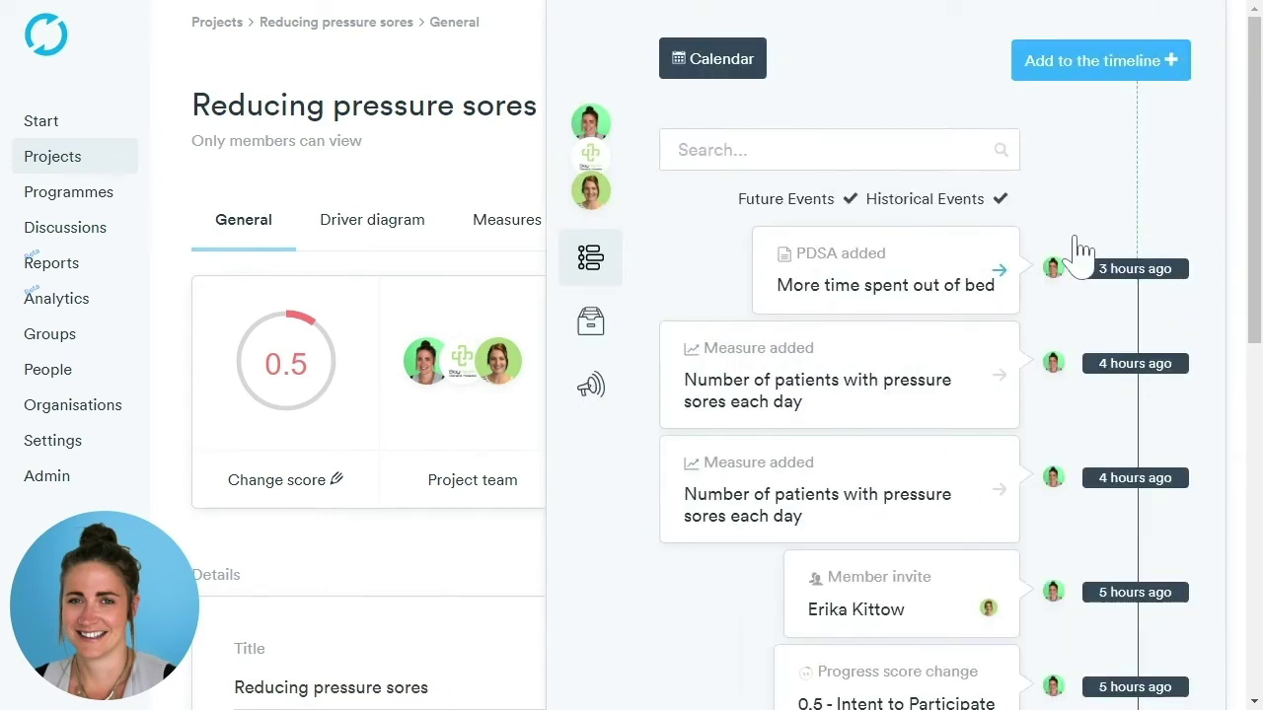
scroll(1078, 246, "down", 1)
scroll(1095, 292, "down", 1)
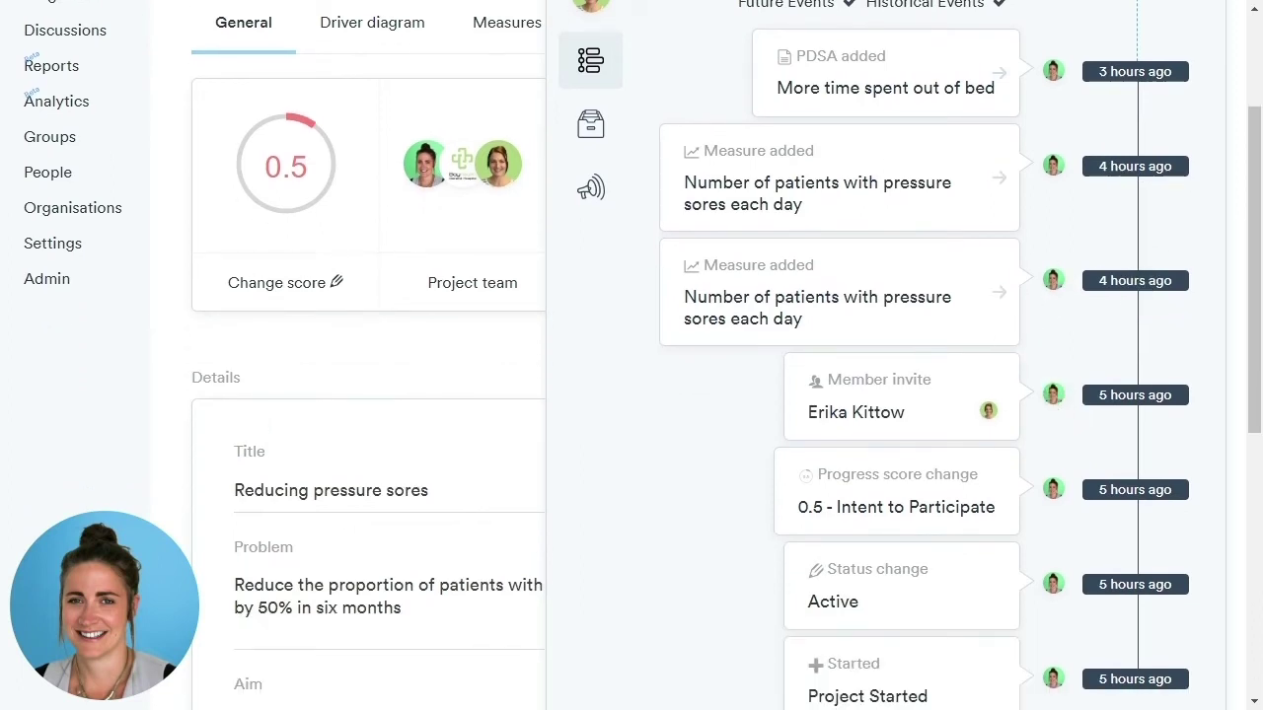
scroll(940, 412, "up", 1)
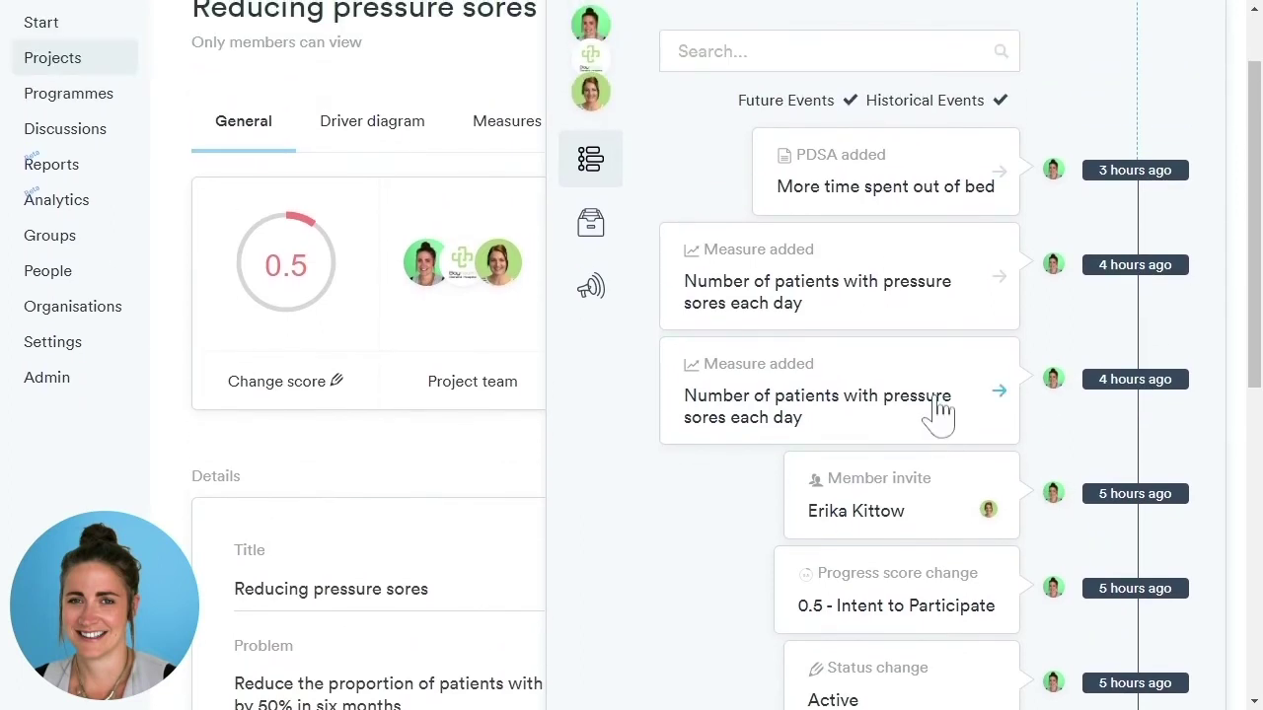
scroll(925, 400, "up", 1)
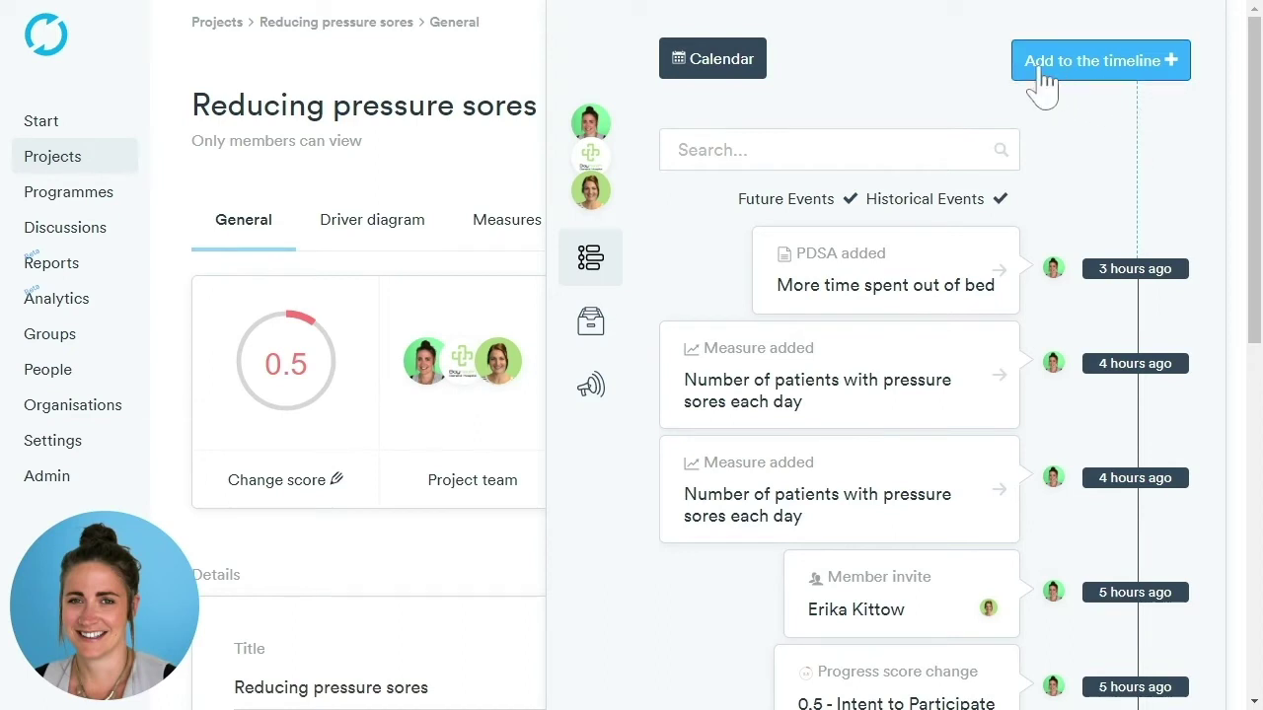
Look at the event types that can be added to the timeline without adding one
left_click(1081, 63)
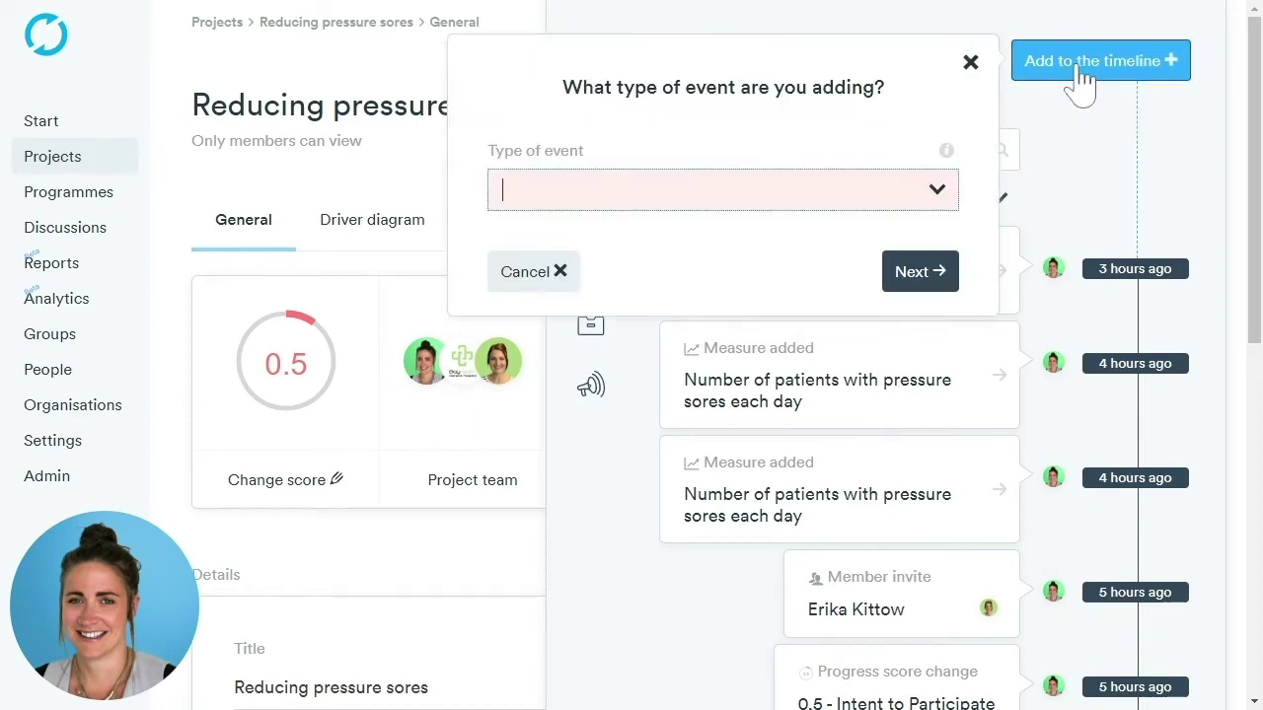
left_click(819, 189)
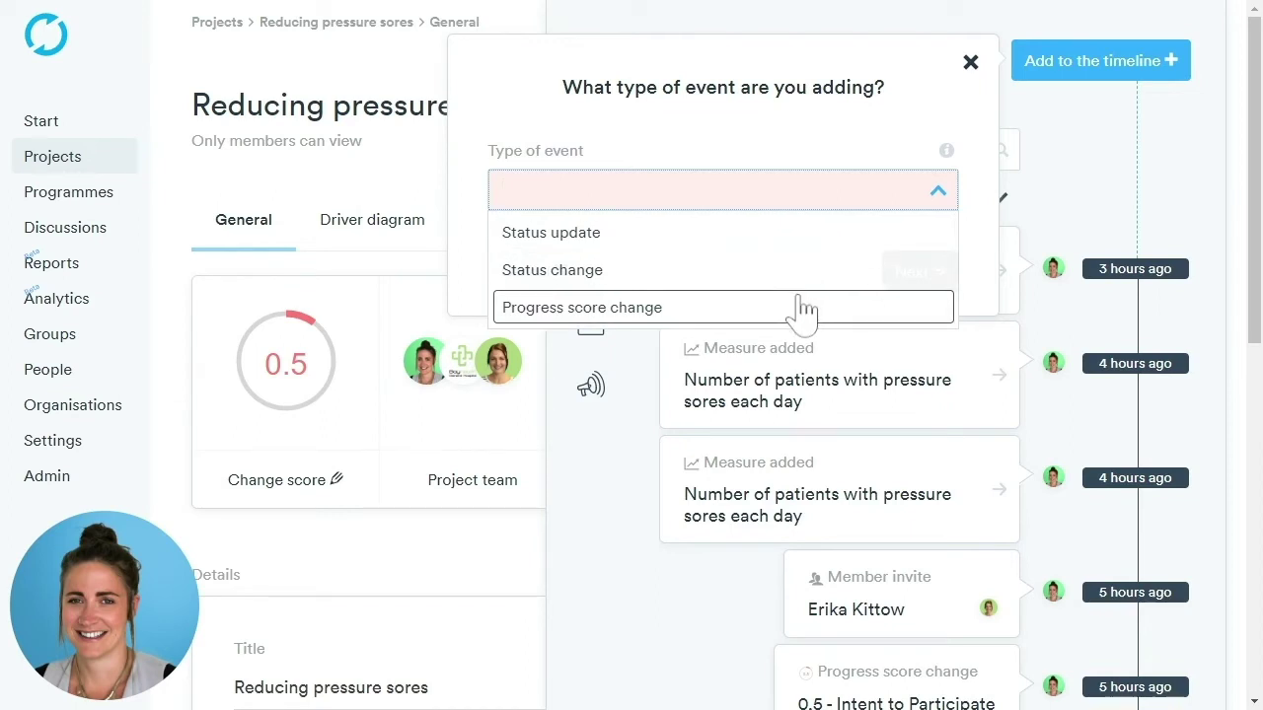
left_click(970, 62)
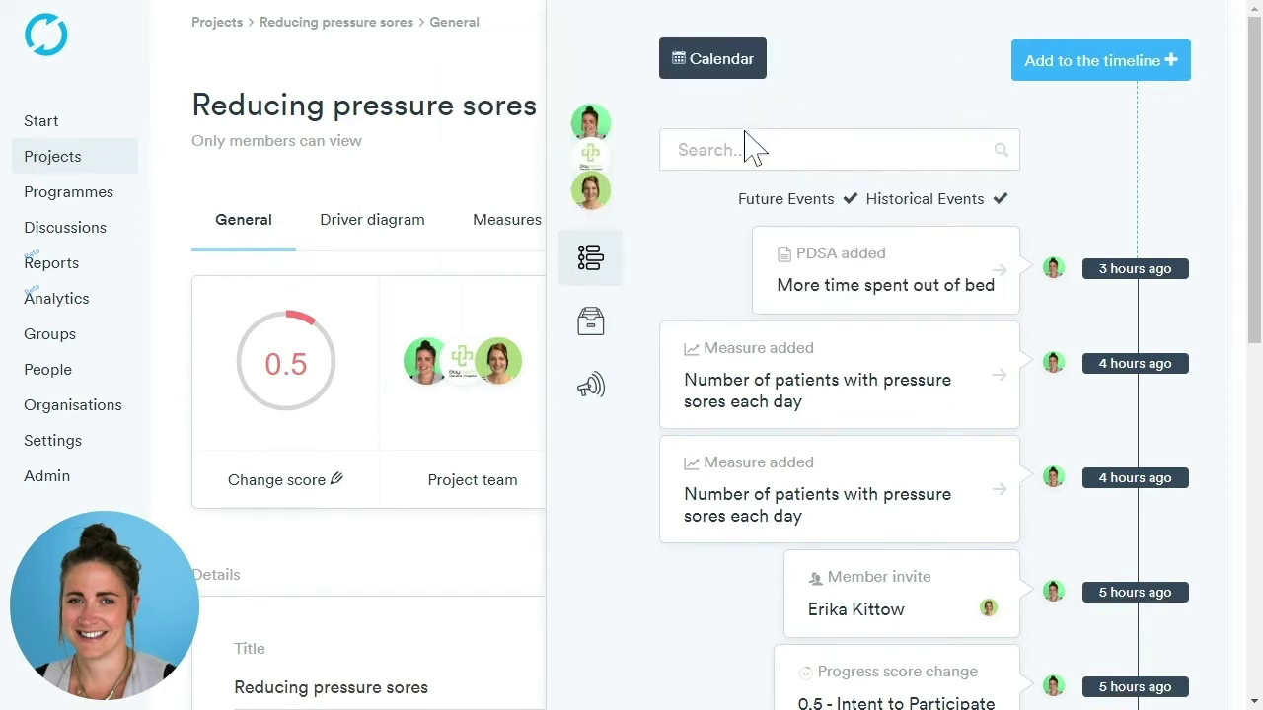
Look at the project's files area and the message area for notifying the project team without posting anything
left_click(604, 340)
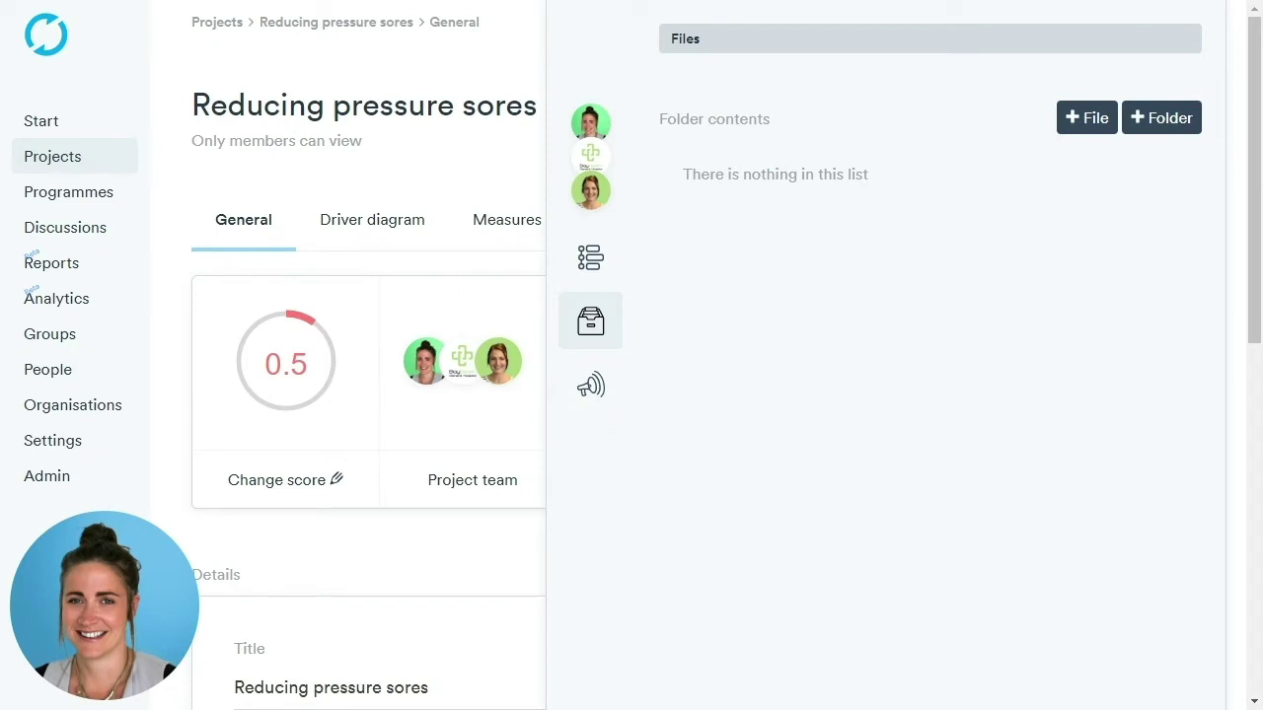
left_click(586, 397)
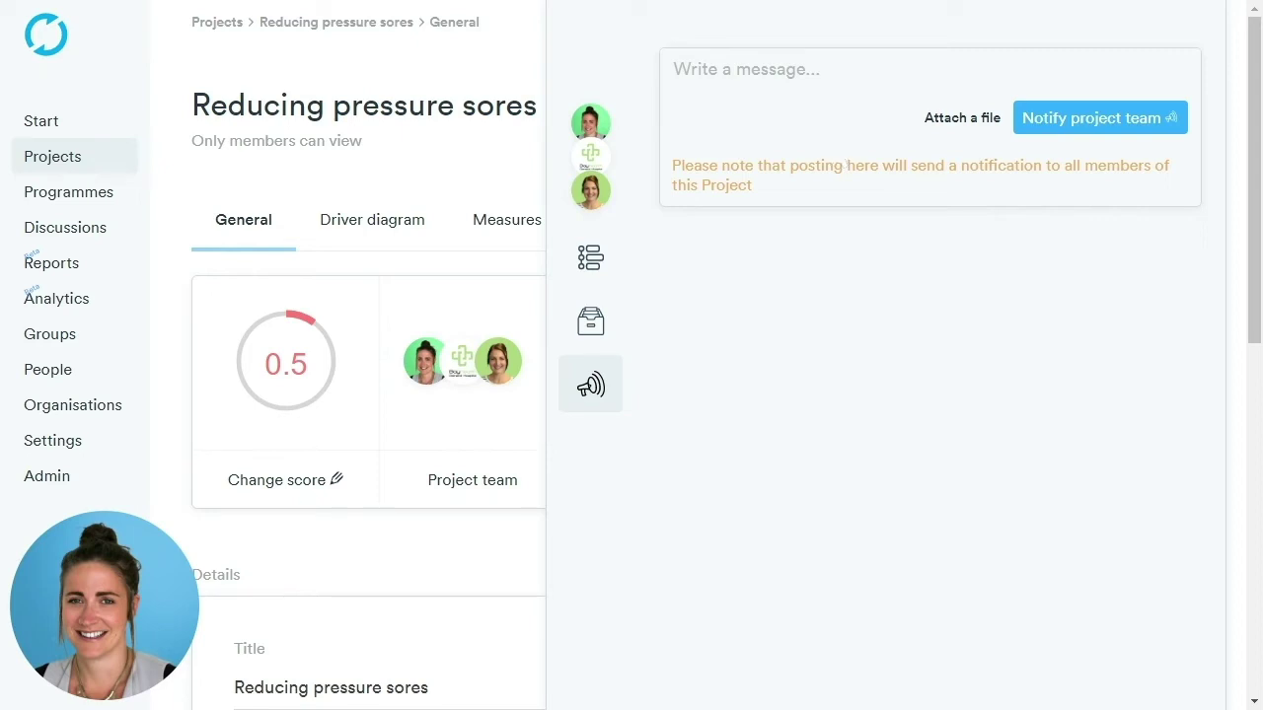
left_click(537, 59)
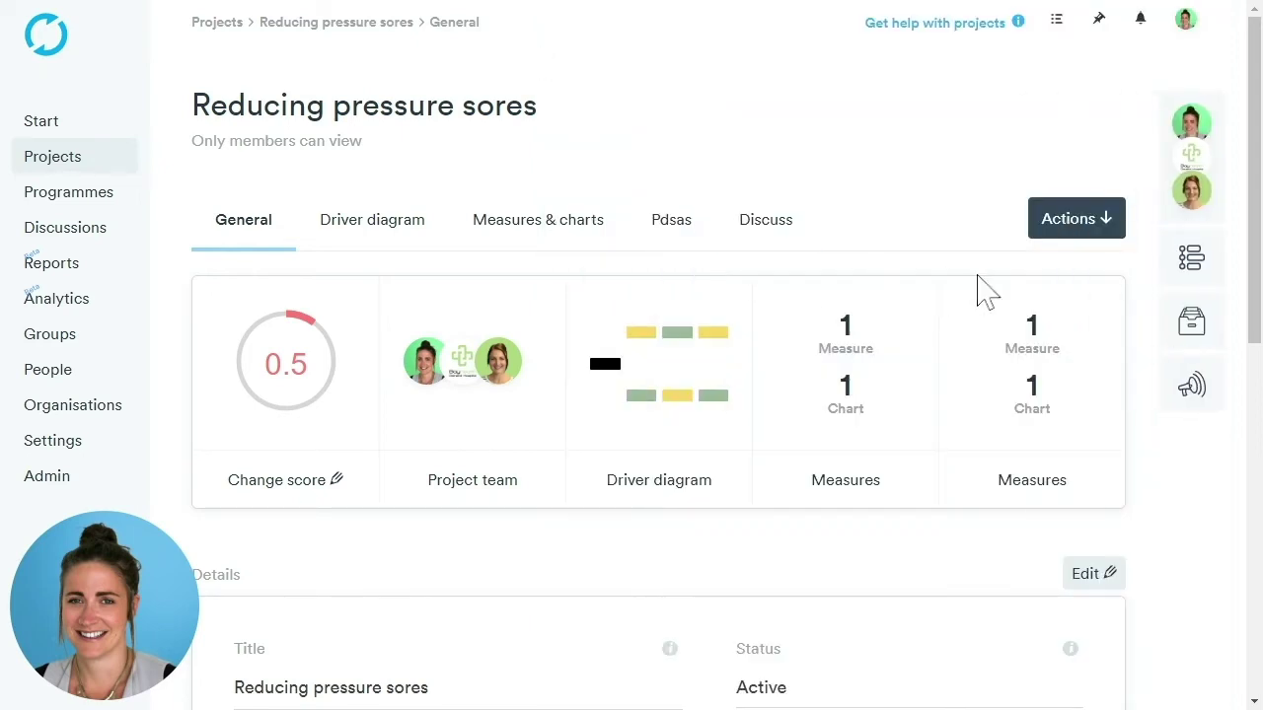
Review the general and admin actions available for the project without running any of them
left_click(1077, 222)
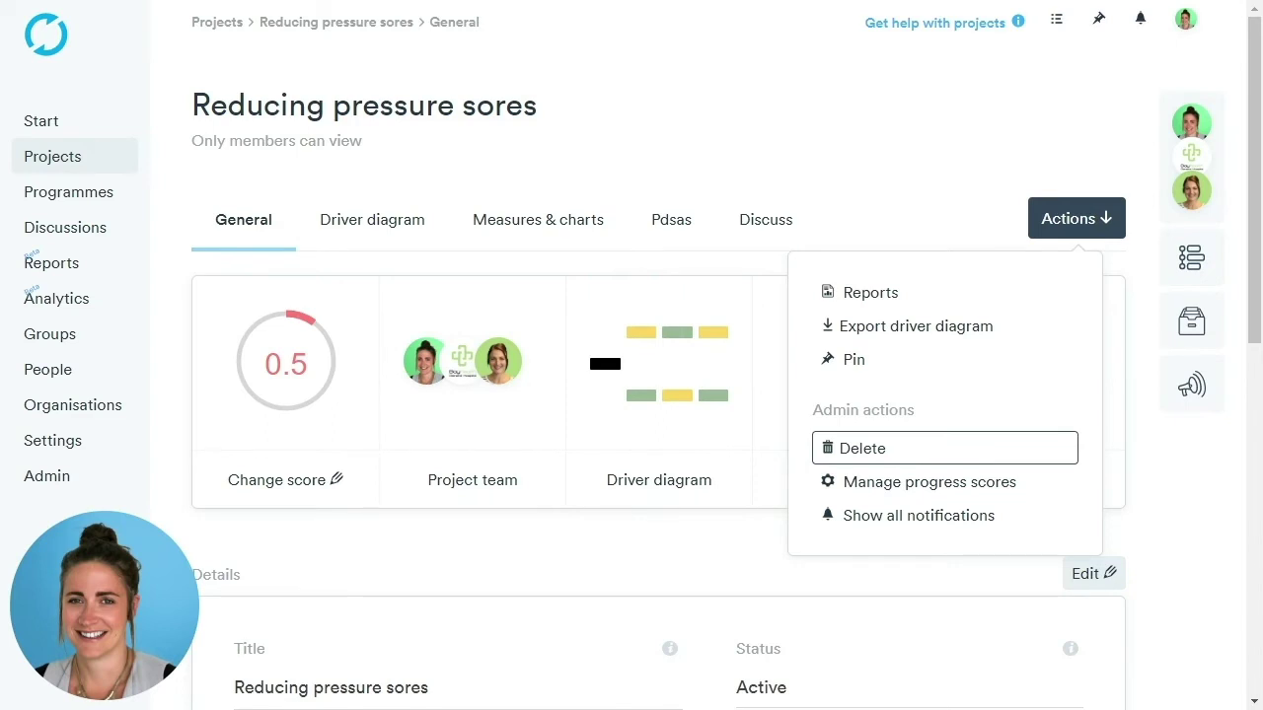
left_click(870, 151)
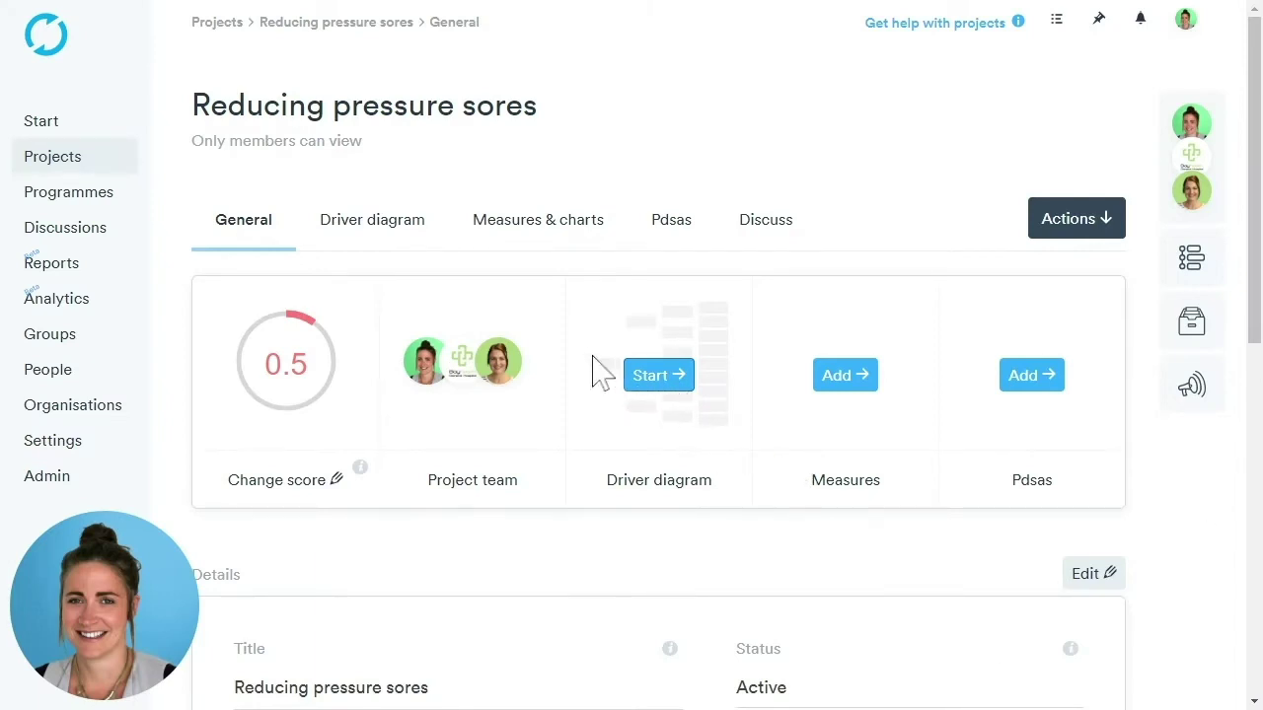
Start the driver diagram with primary driver "Prevention", secondary driver "Staff training" and change idea "Patients out of bed 3 x day"
left_click(659, 375)
scroll(705, 349, "down", 1)
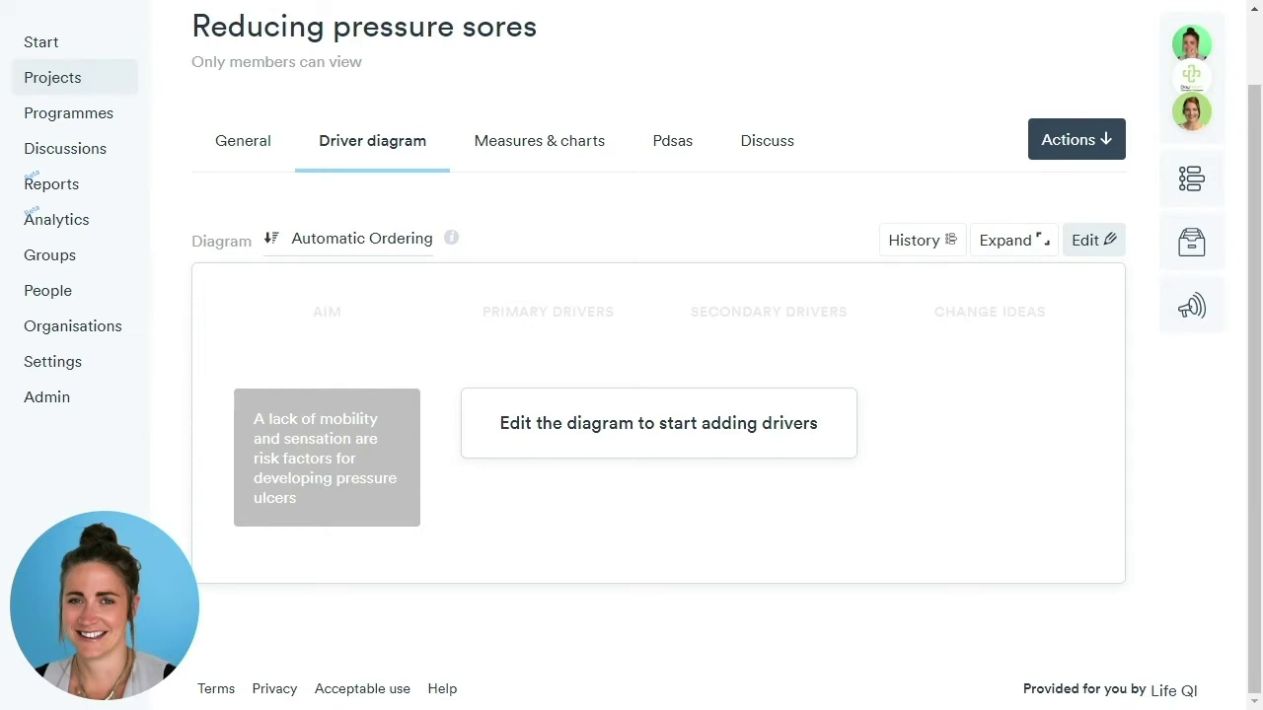
left_click(1092, 241)
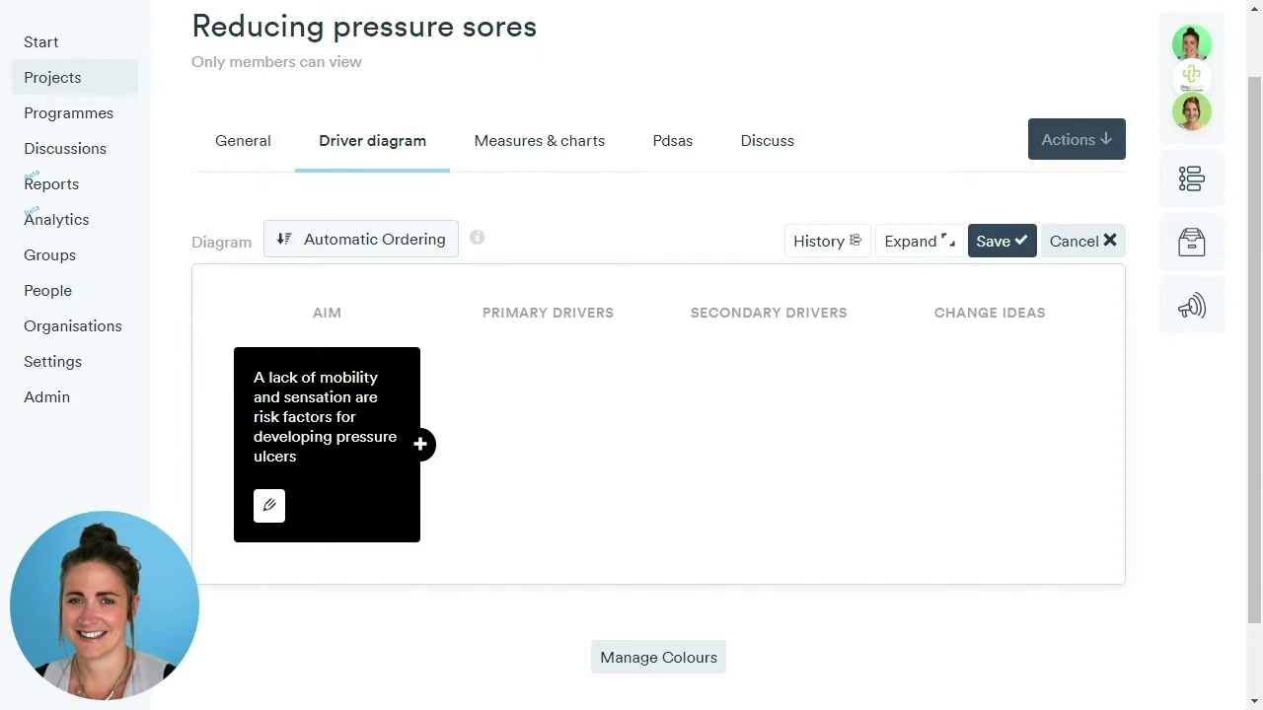
left_click(420, 445)
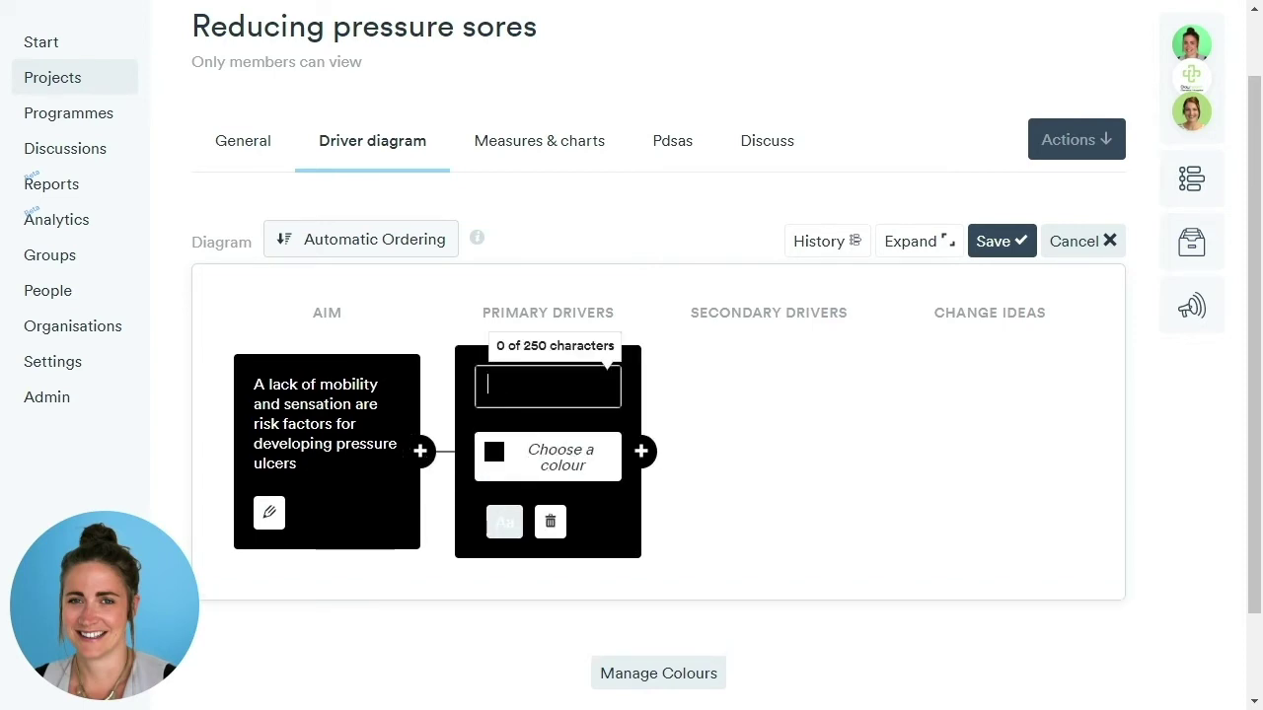
type("Prevention")
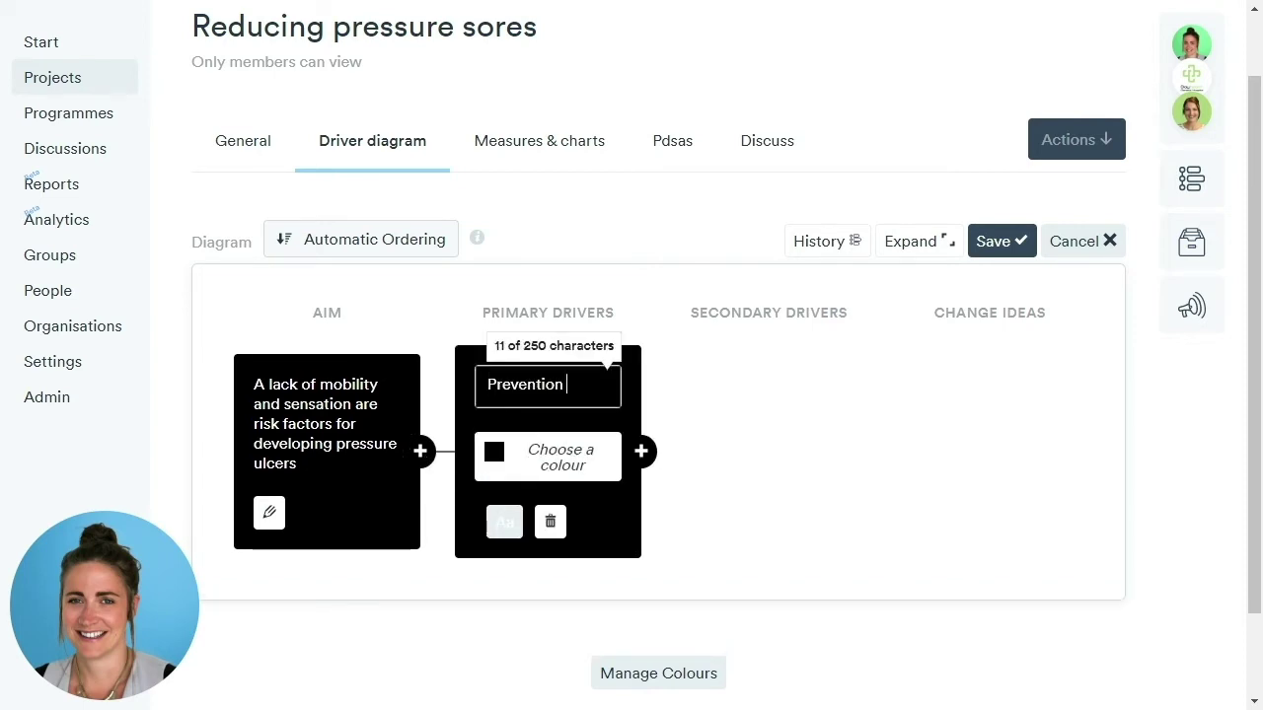
left_click(642, 453)
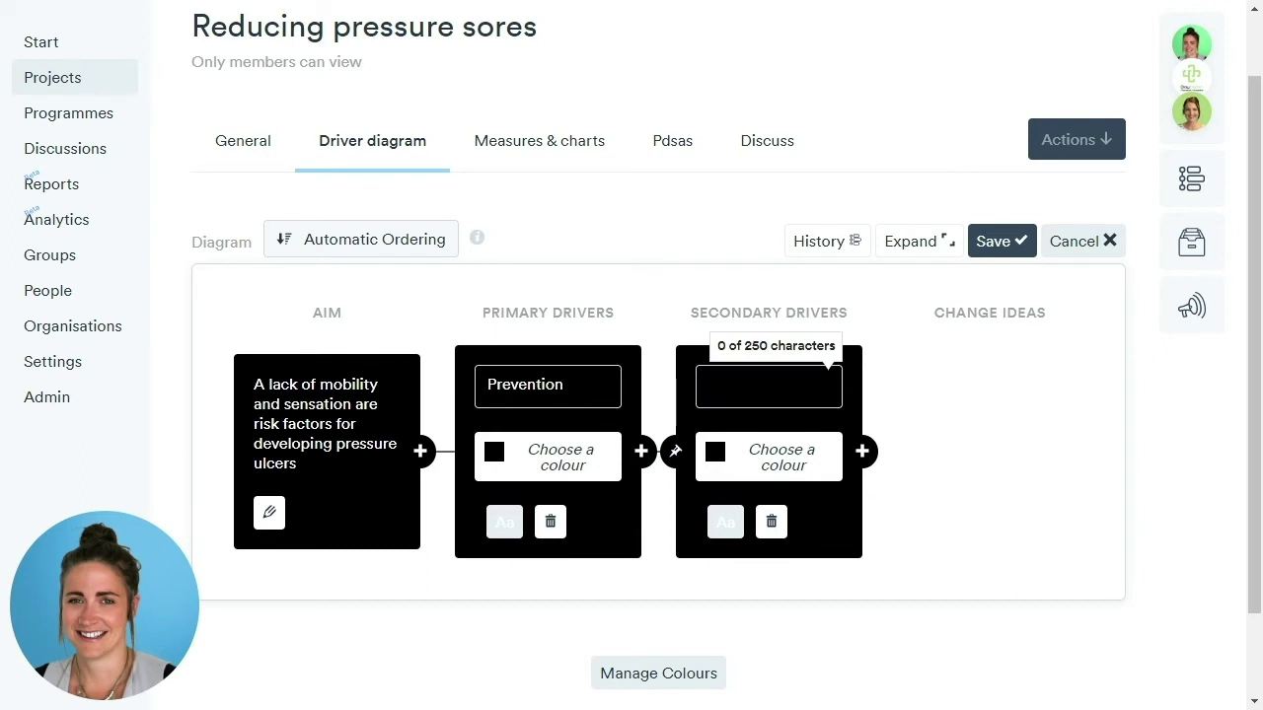
type("Staff training")
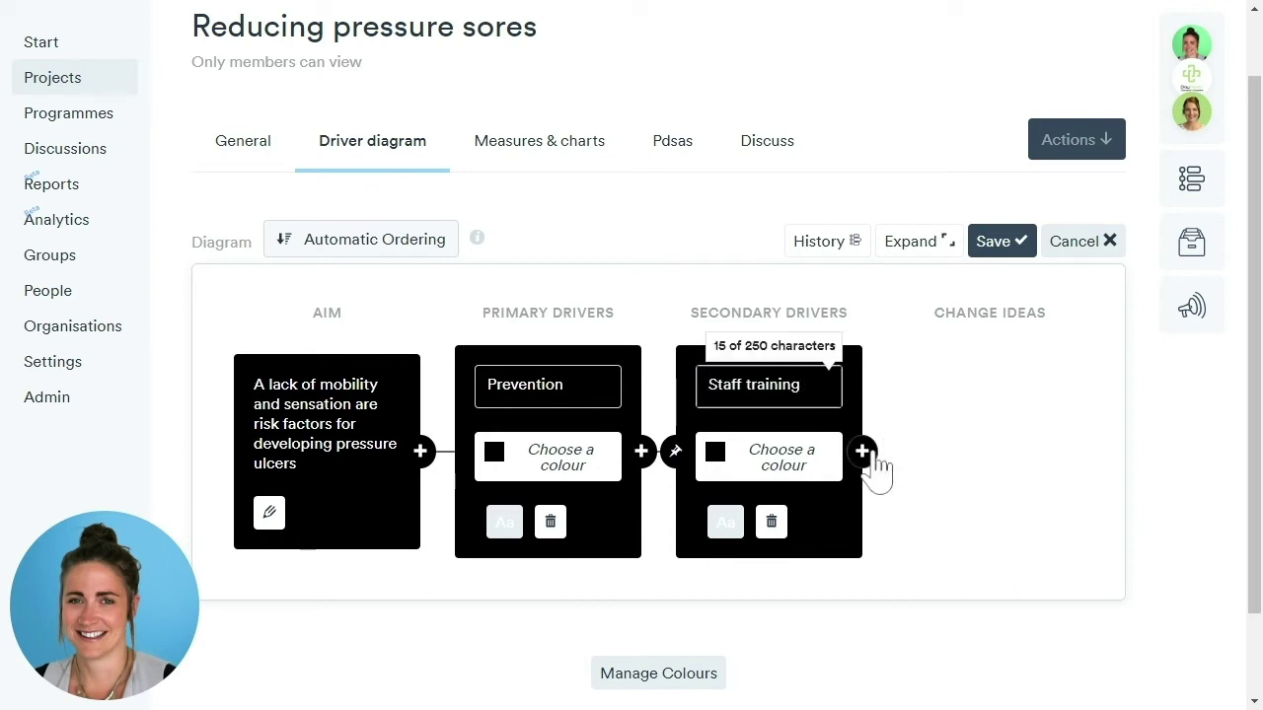
left_click(862, 452)
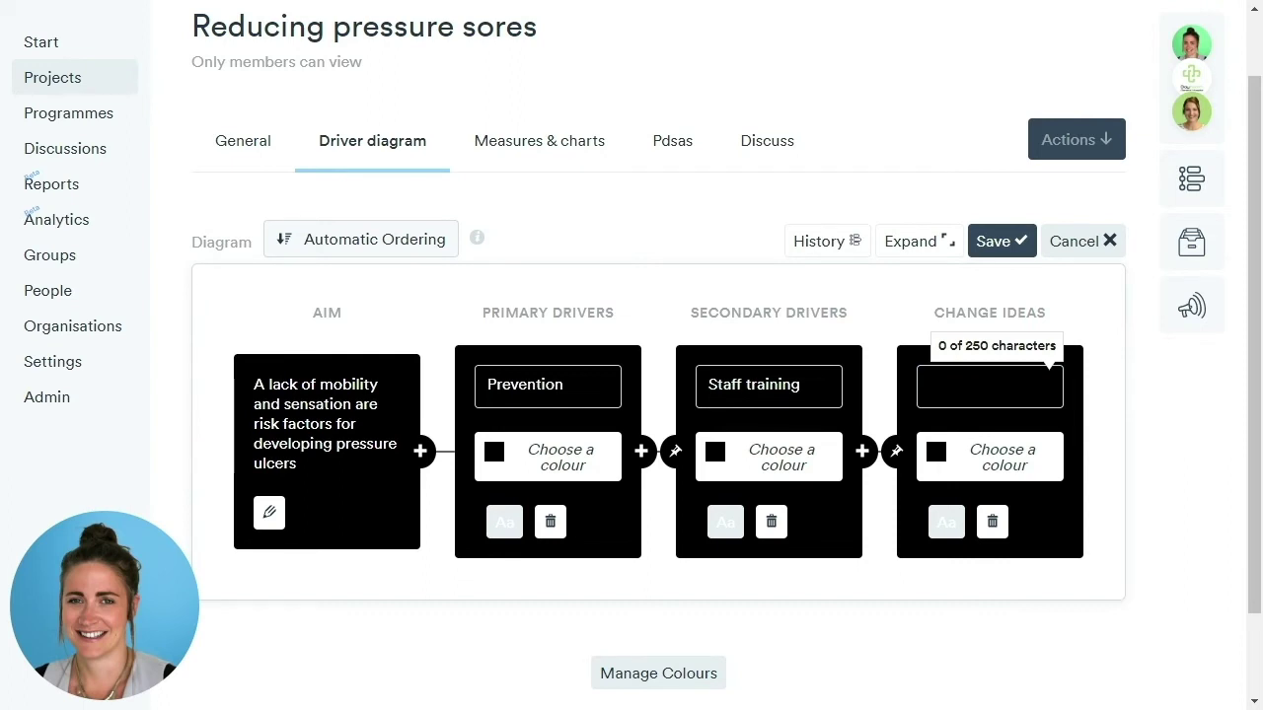
type("Patients out of bed 3 x day")
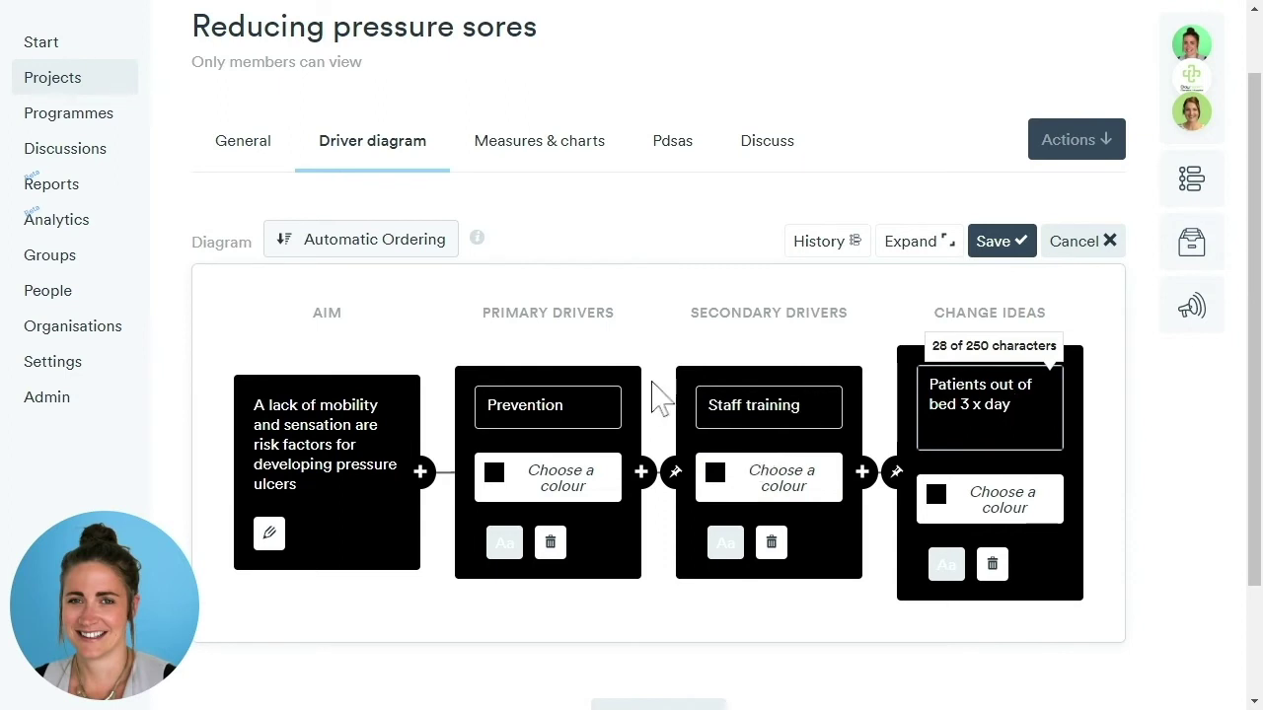
Add a second branch from the aim: primary driver "Monitoring", secondary driver "Patient education" and change idea "Annual staff training"
scroll(663, 378, "down", 1)
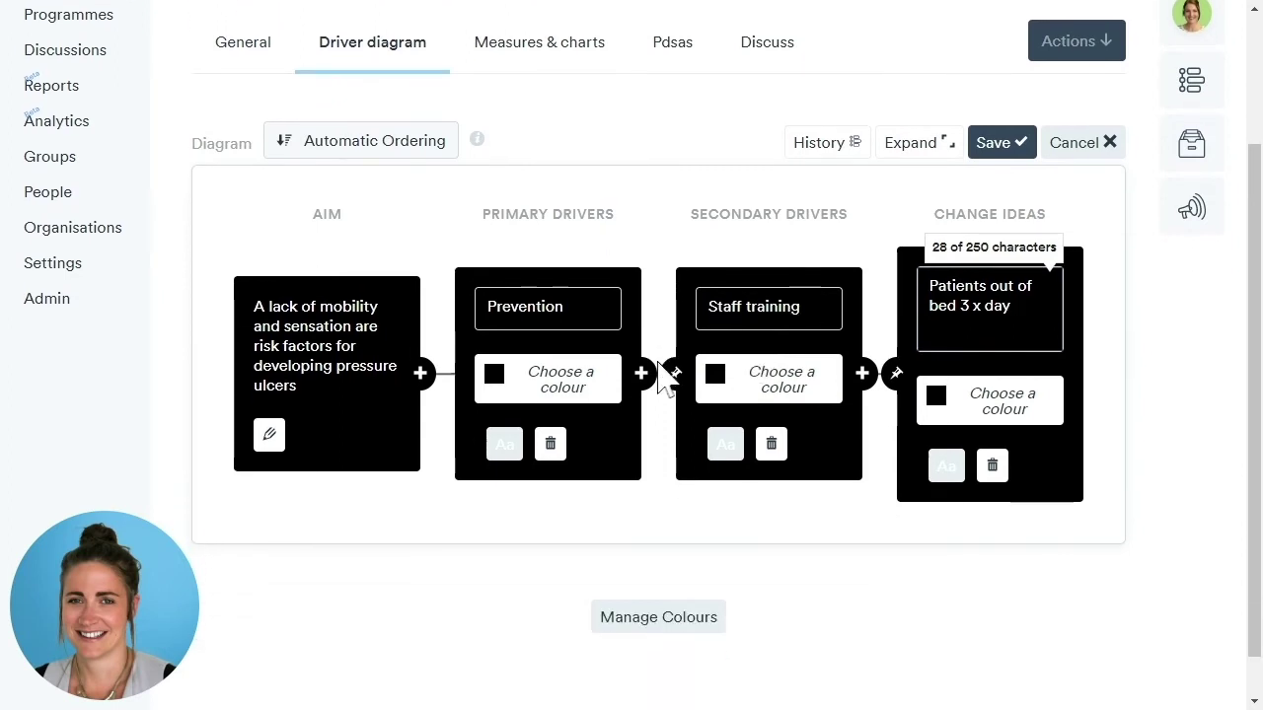
left_click(421, 377)
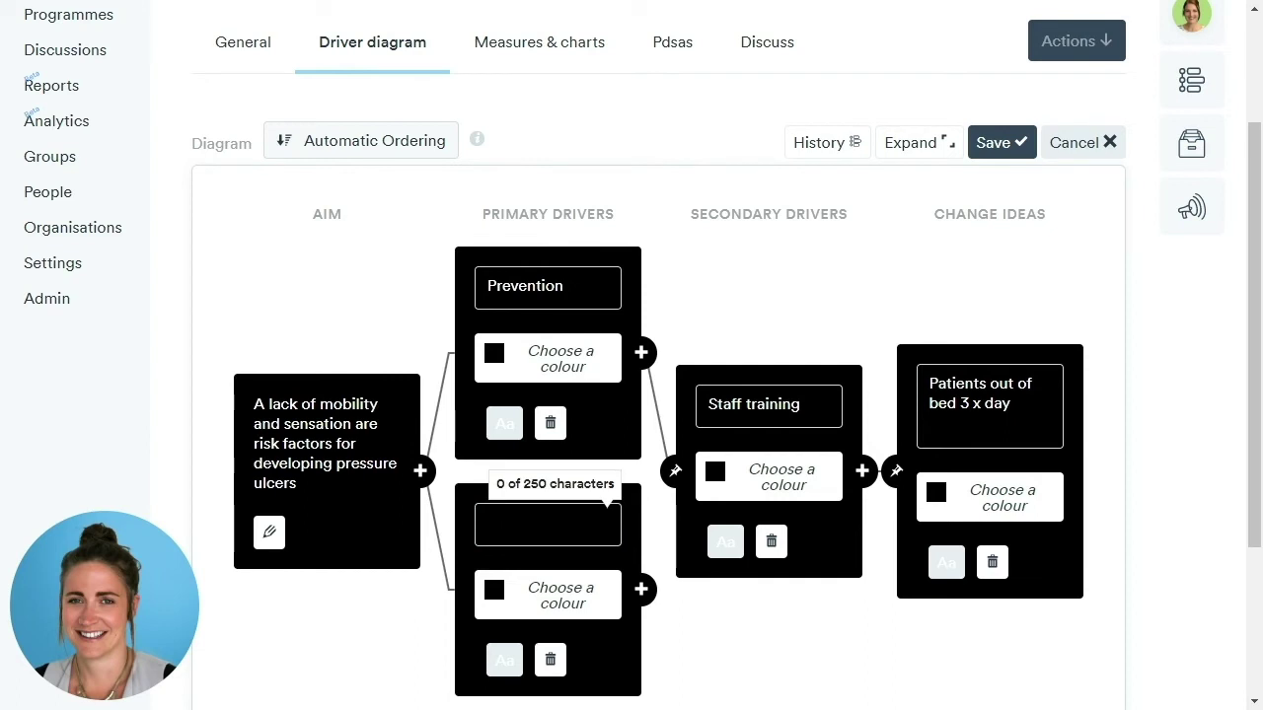
type("Monitoring")
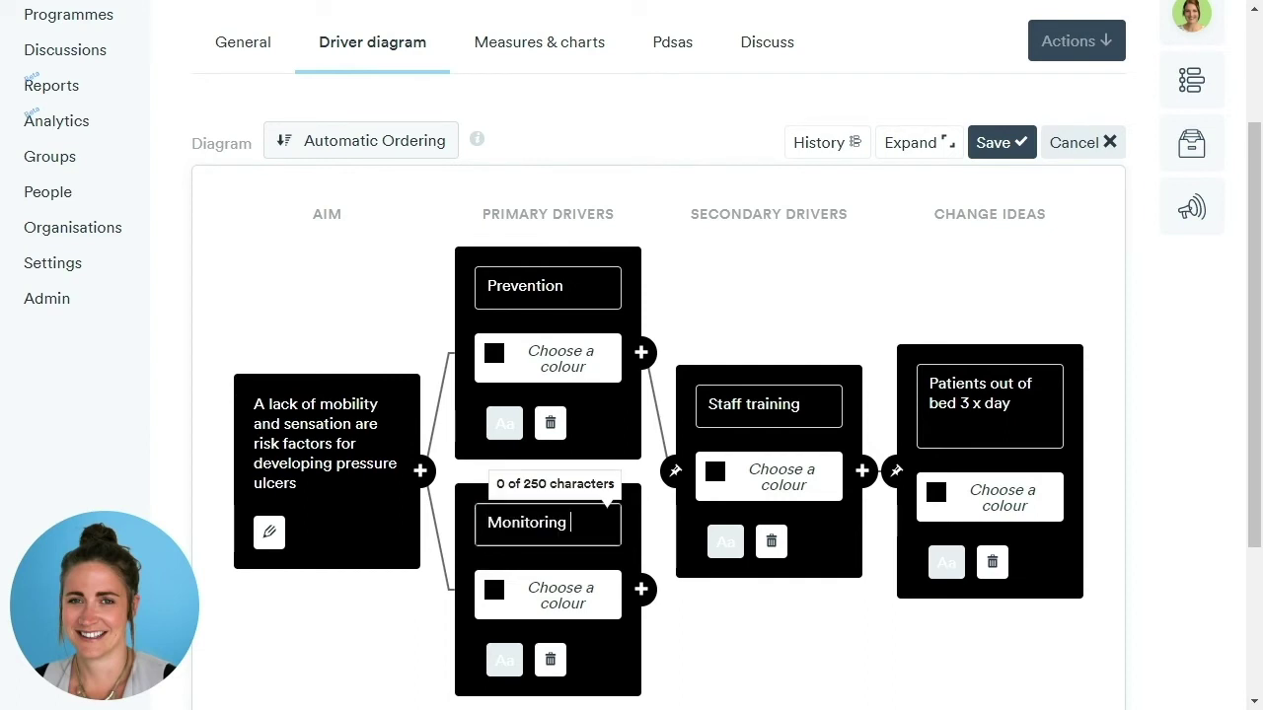
left_click(641, 590)
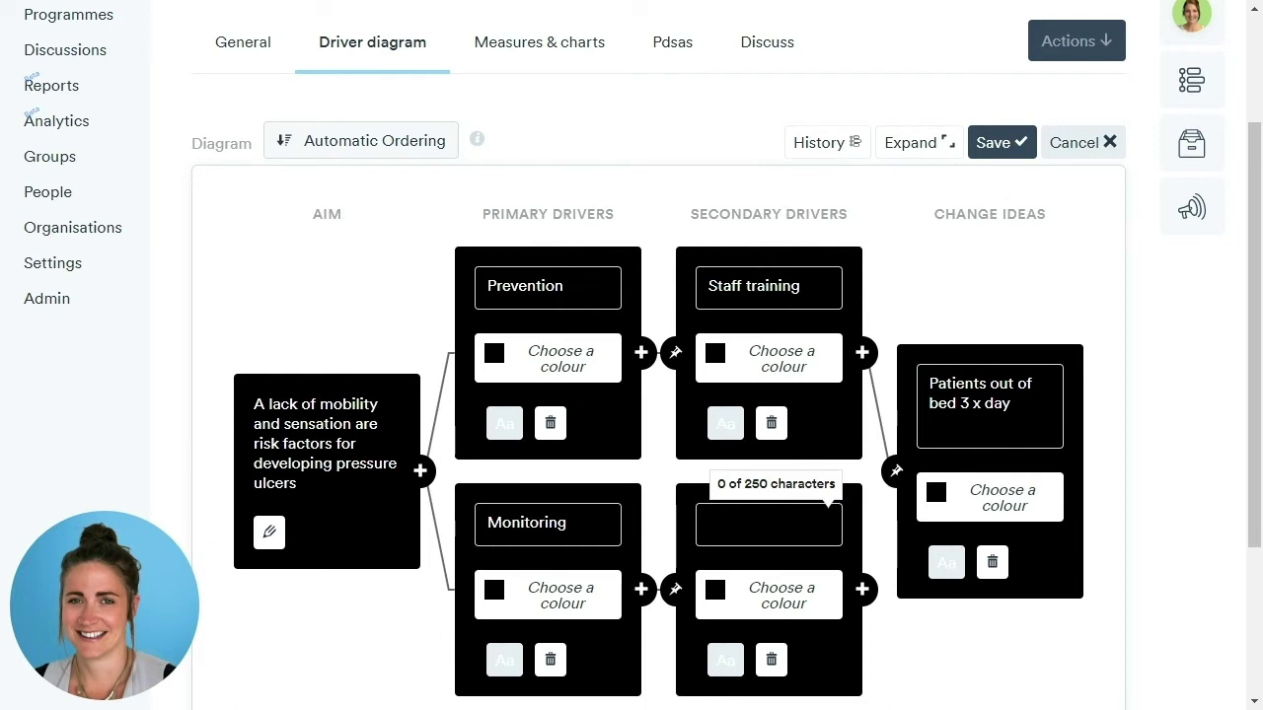
type("Patient education")
left_click(861, 589)
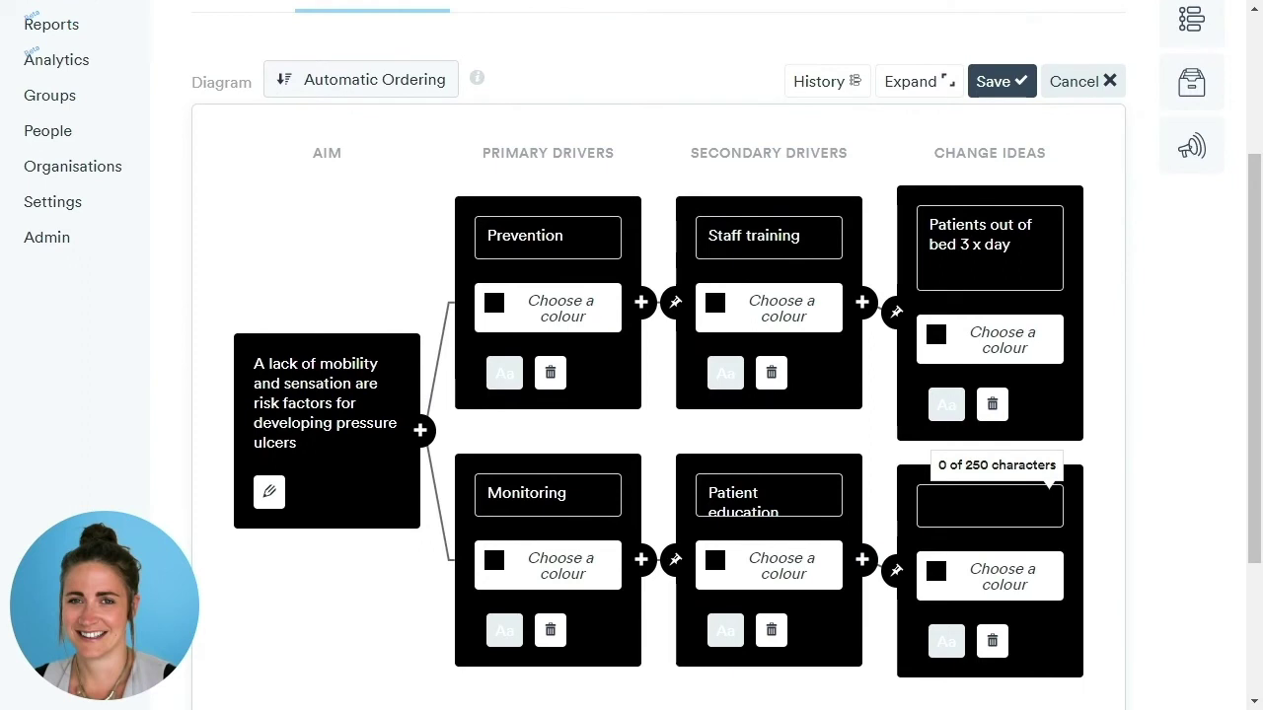
type("Annual staff training")
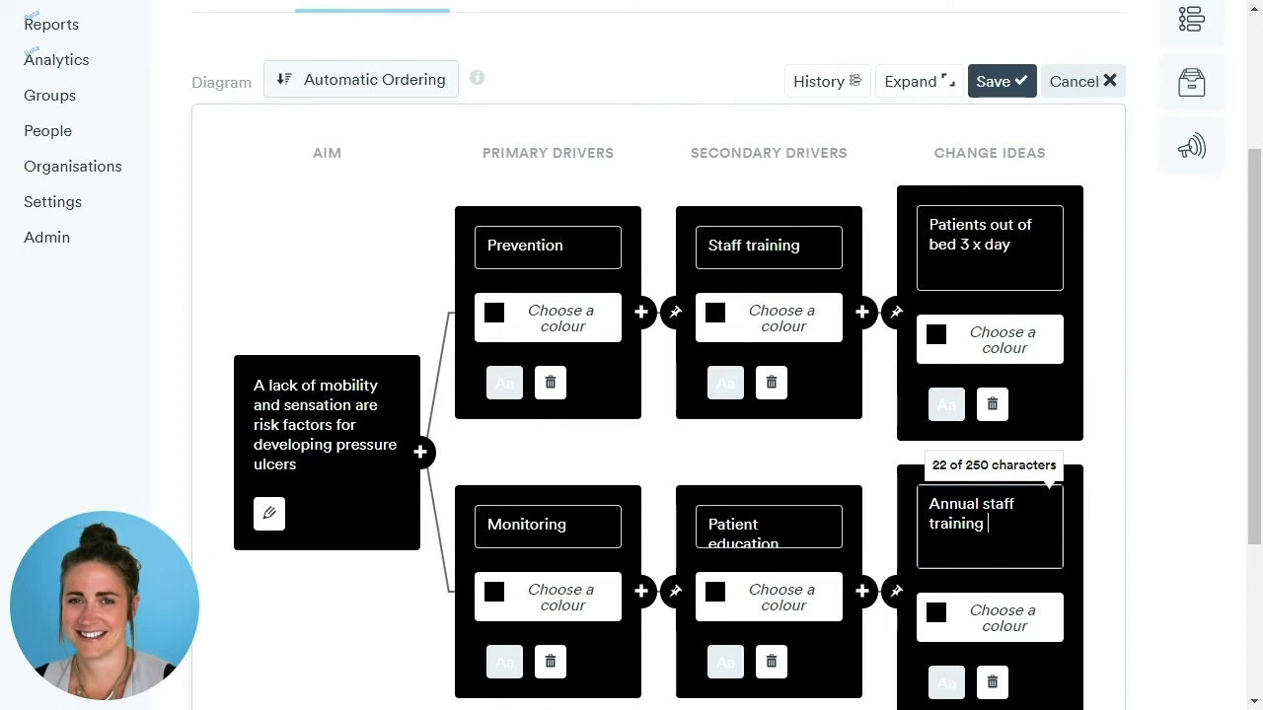
Define the diagram's colour labels: muted green as "On track", crimson as "Stalled" and golden yellow as "In progress"
scroll(848, 386, "down", 2)
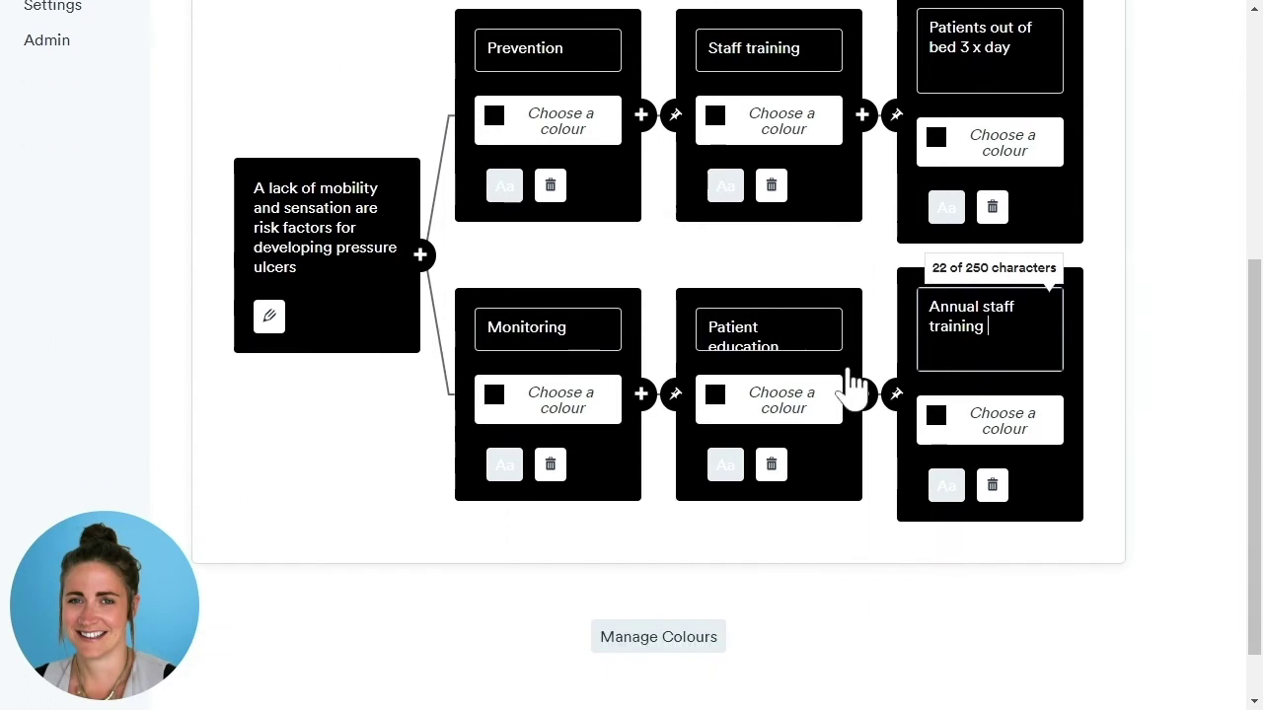
left_click(659, 651)
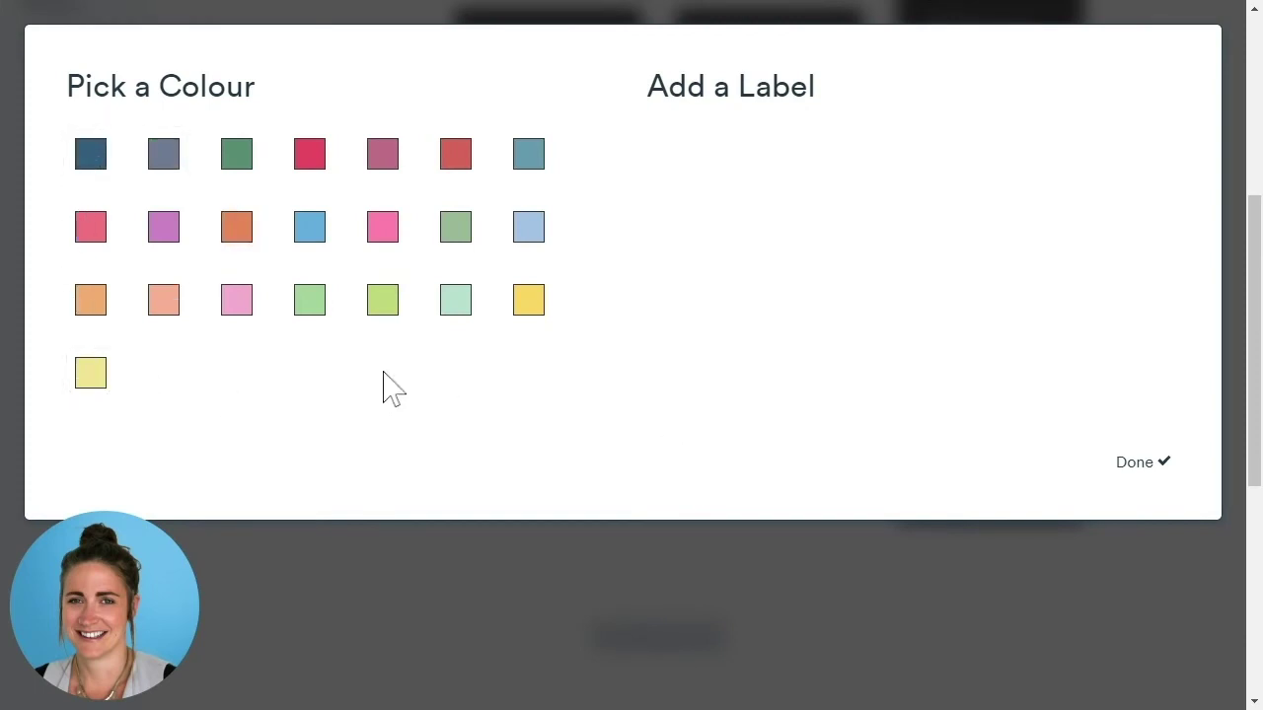
left_click(456, 232)
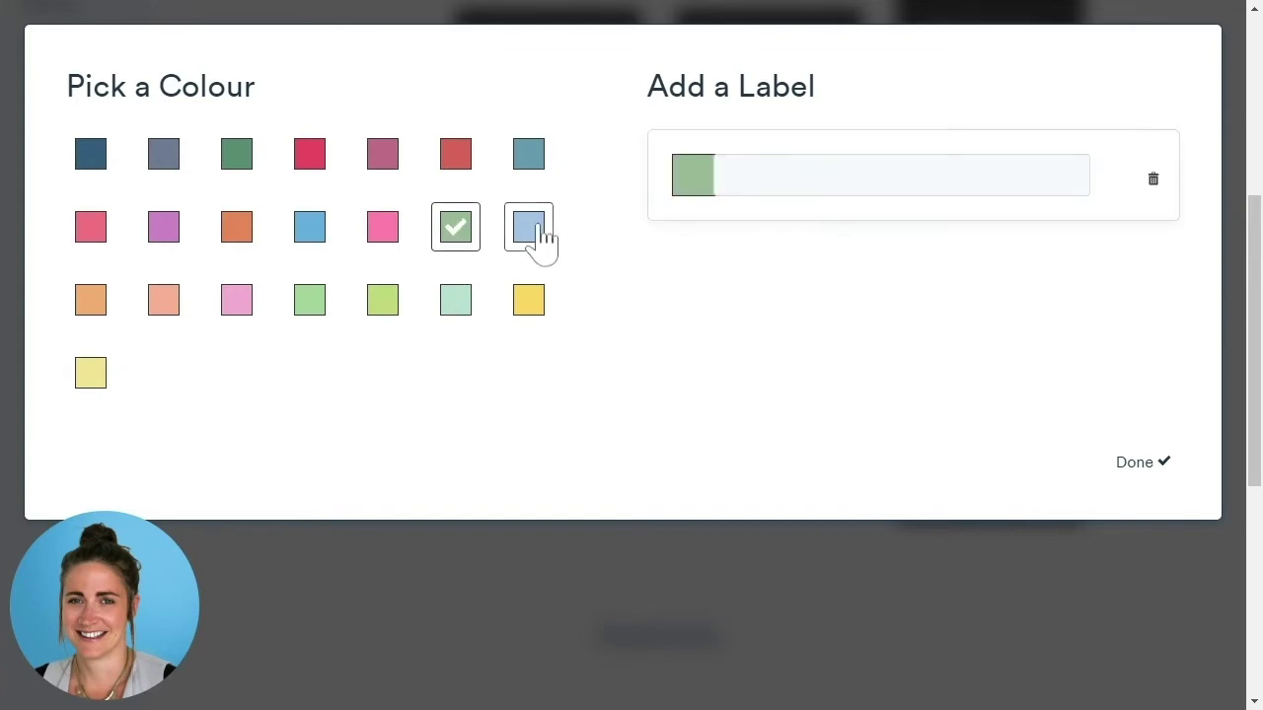
left_click(726, 175)
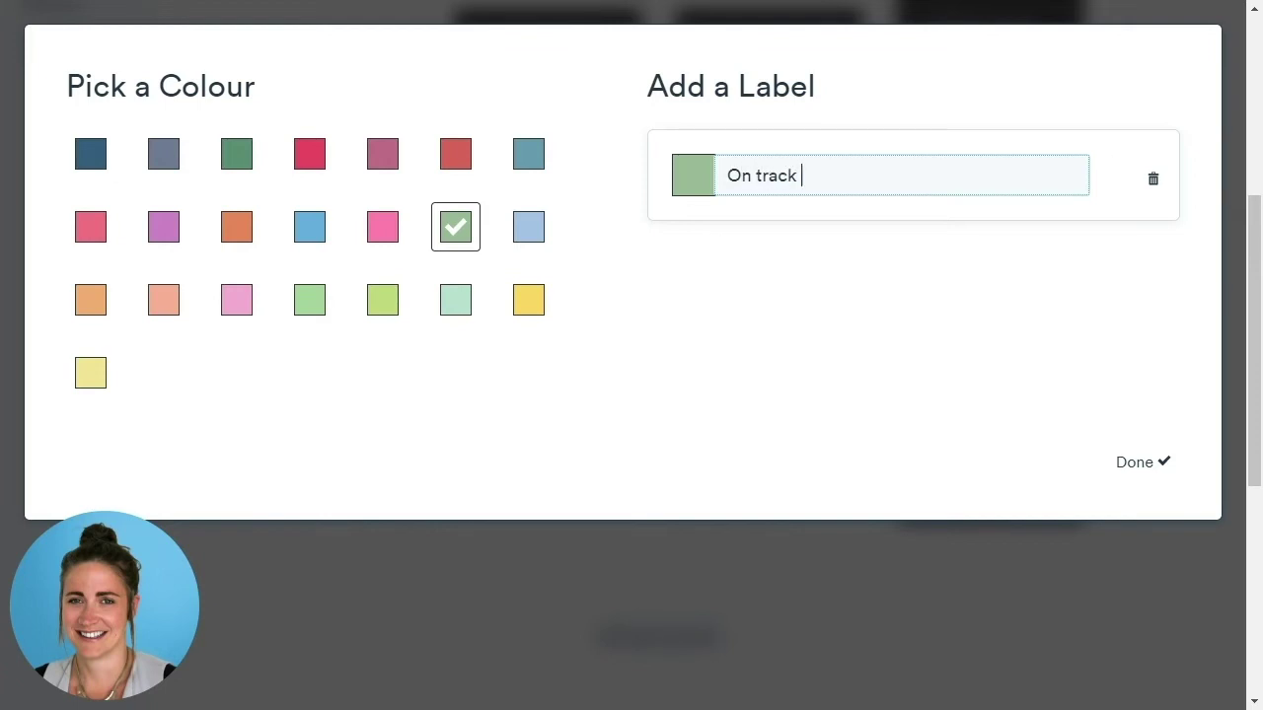
left_click(318, 174)
left_click(727, 260)
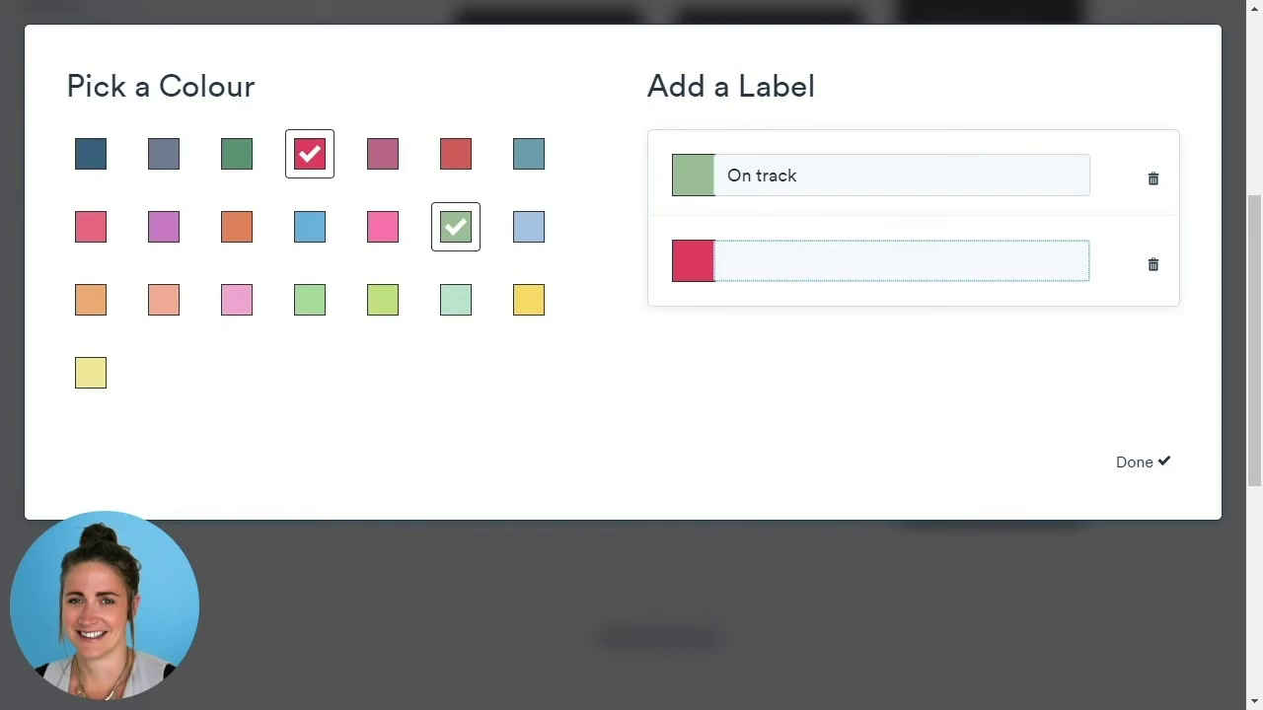
left_click(529, 301)
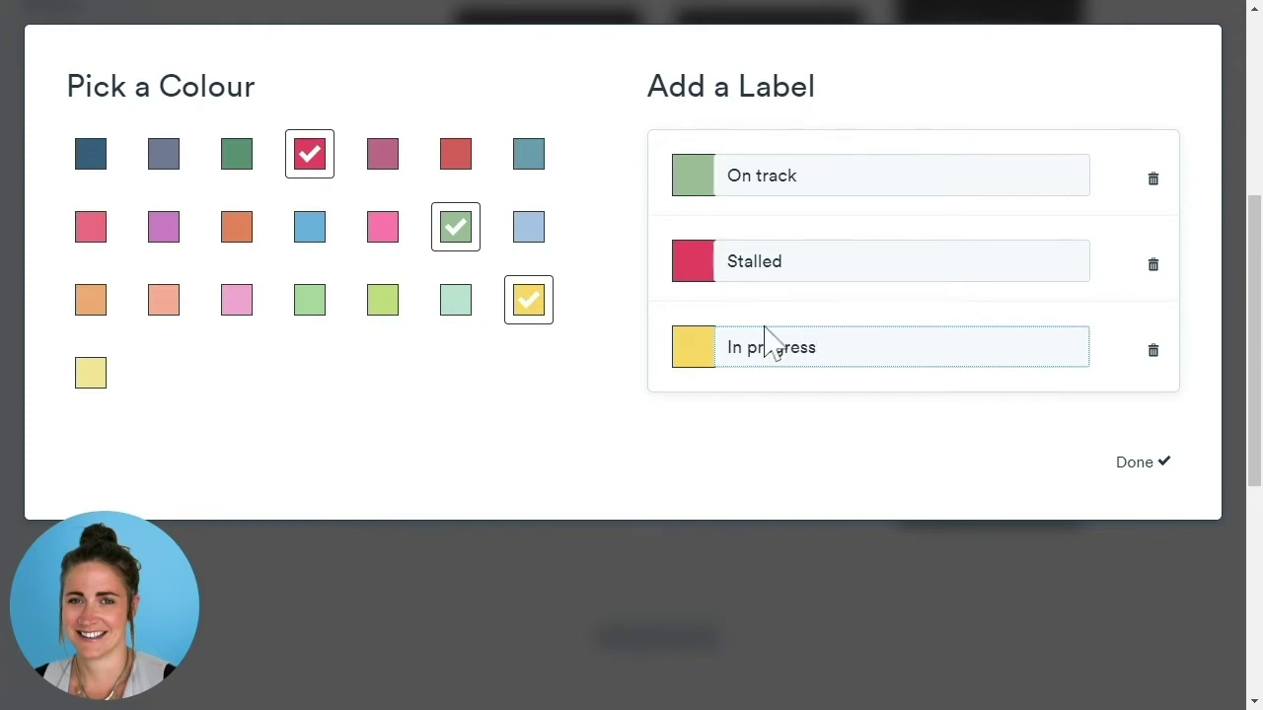
left_click(1143, 463)
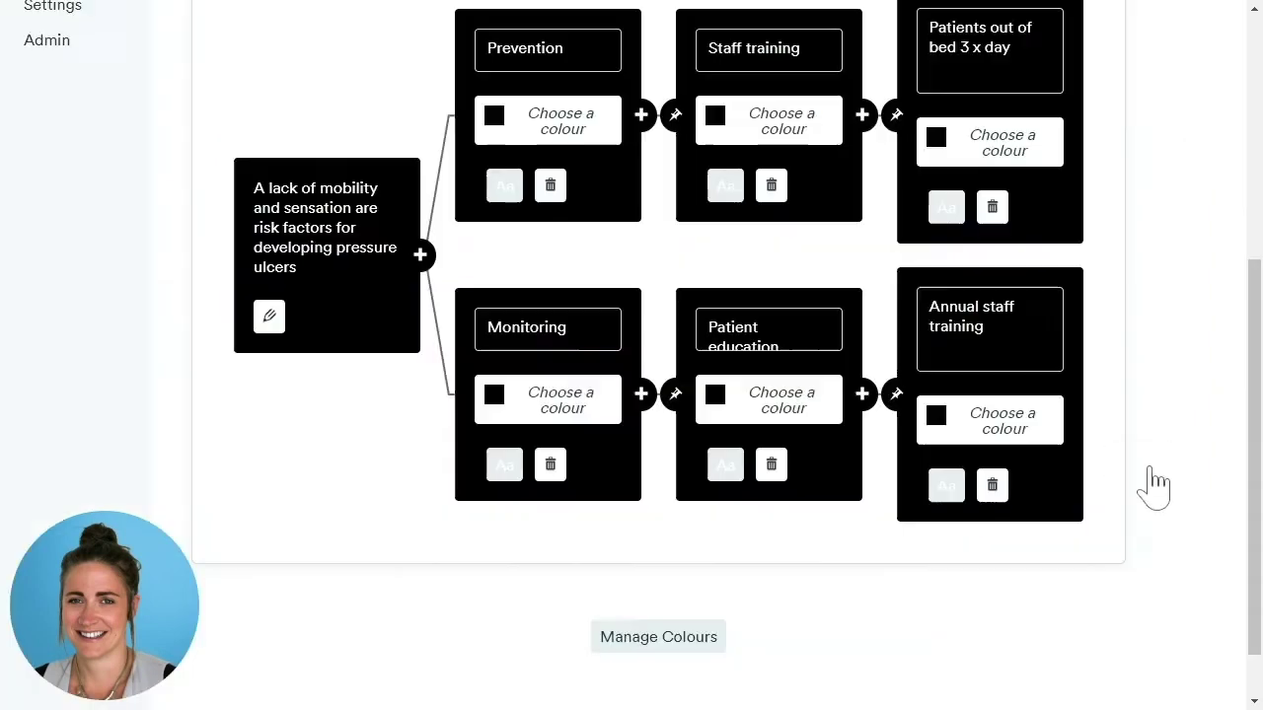
Assign the "In progress" colour to the Prevention, Staff training and Patients out of bed 3 x day boxes
scroll(1091, 363, "up", 1)
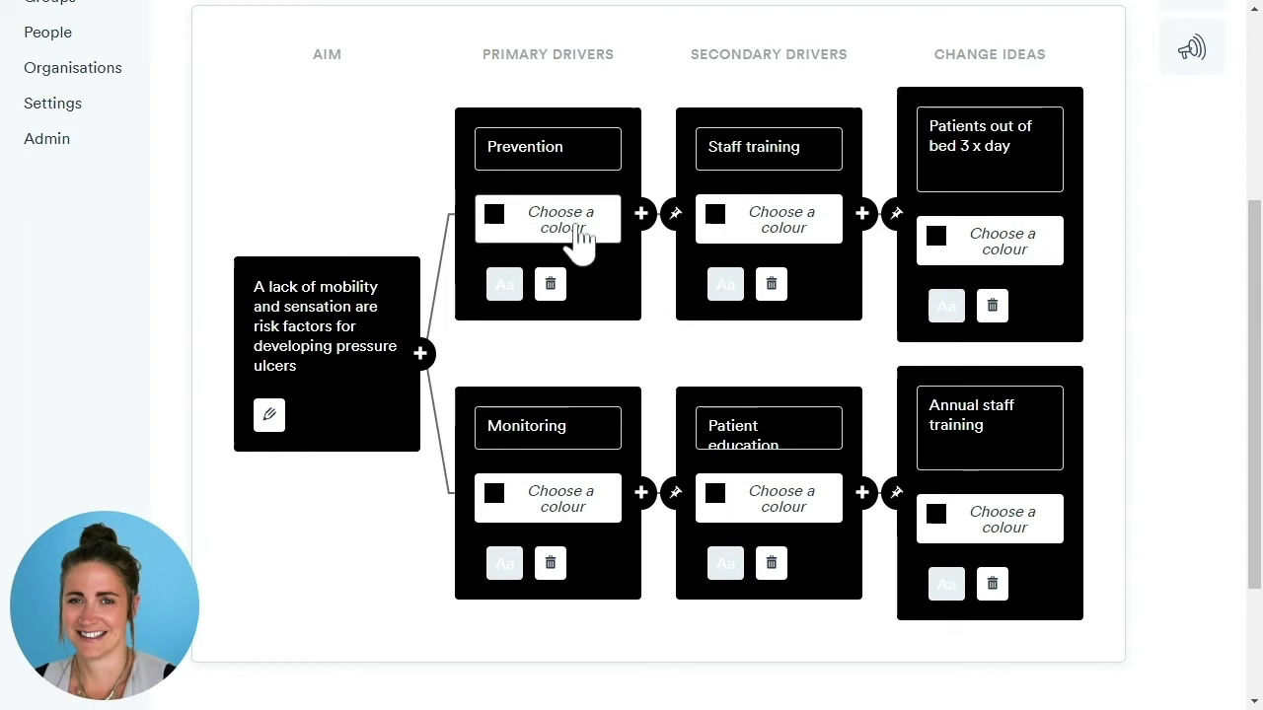
left_click(547, 229)
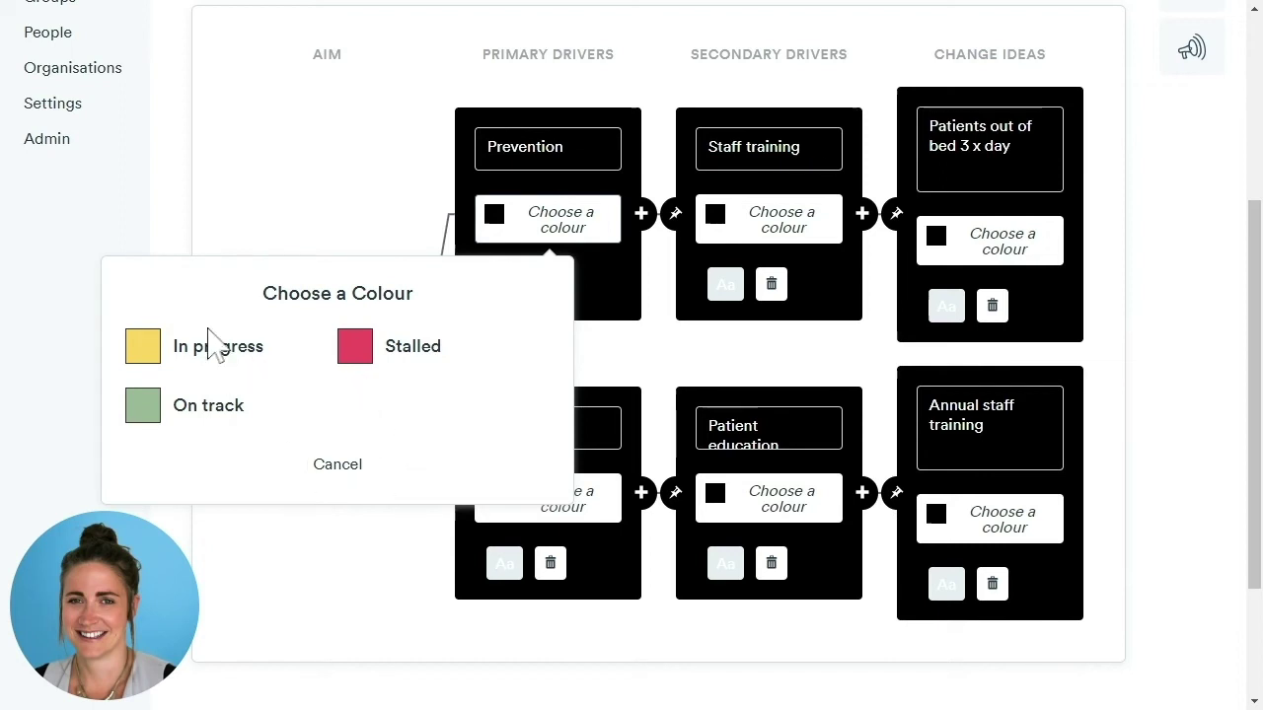
left_click(245, 366)
left_click(742, 236)
left_click(459, 367)
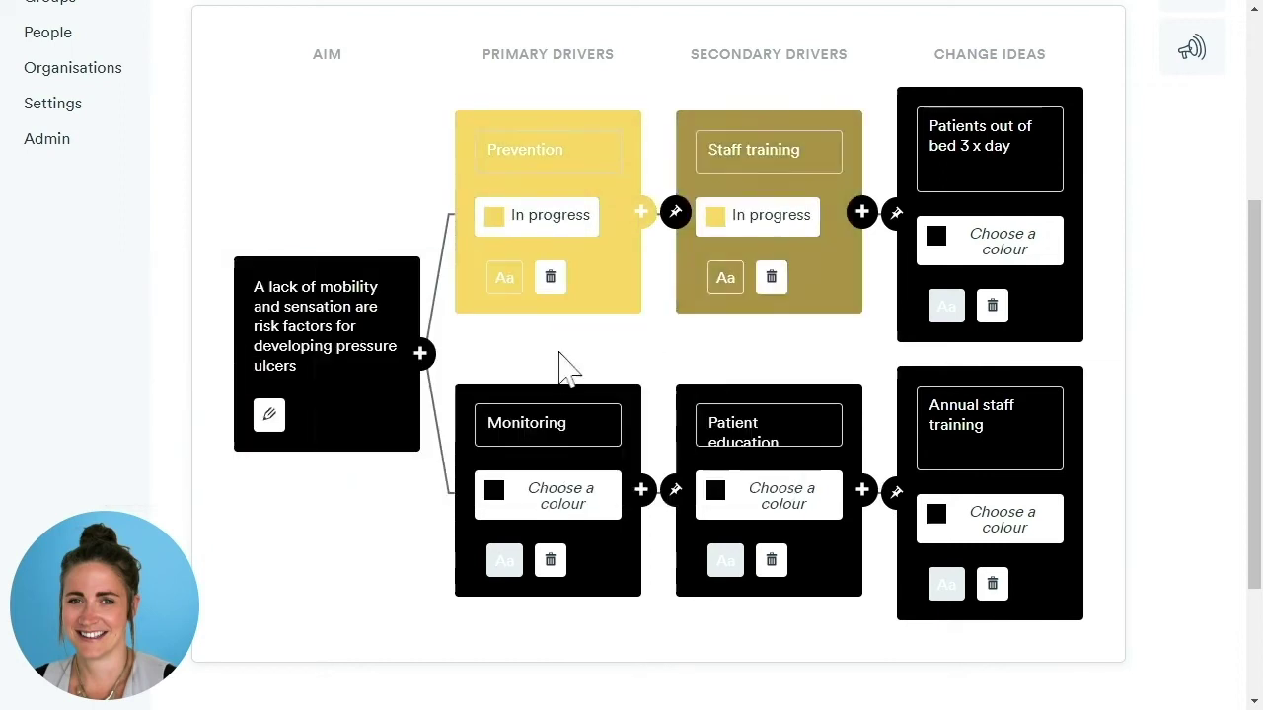
left_click(1001, 244)
left_click(639, 379)
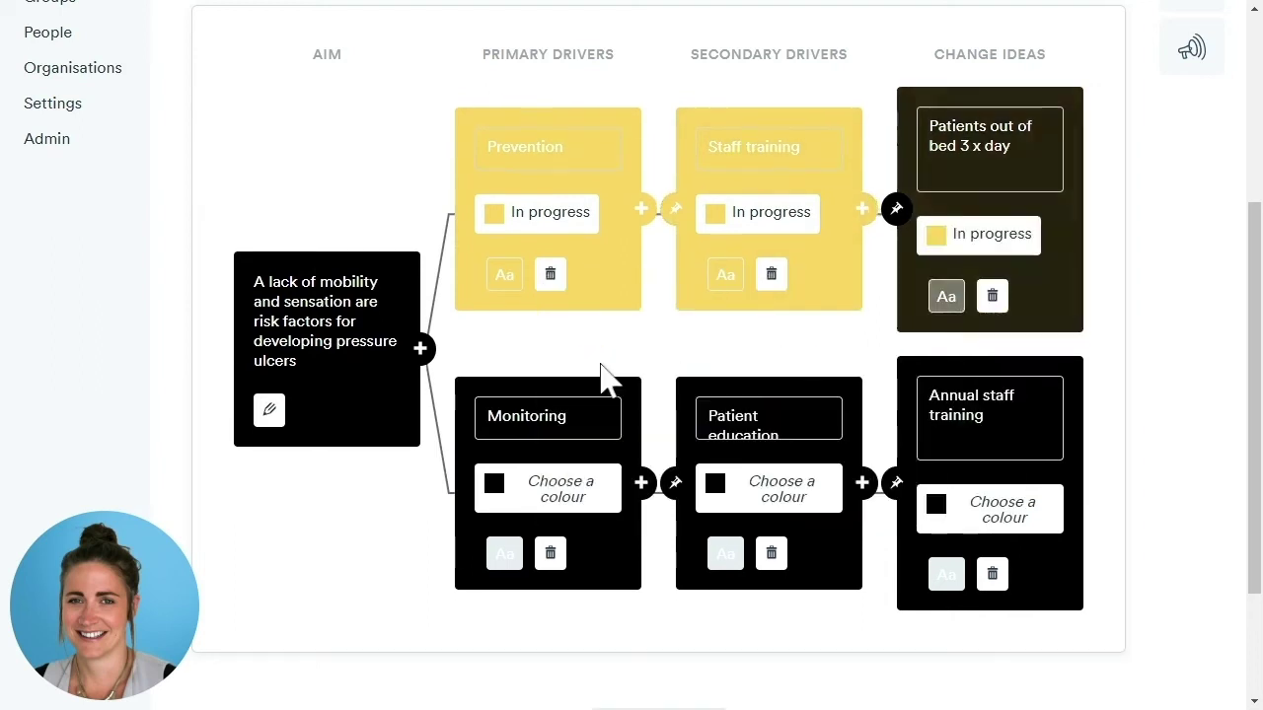
Assign the "On track" colour to the Monitoring, Patient education and Annual staff training boxes
left_click(550, 503)
left_click(235, 675)
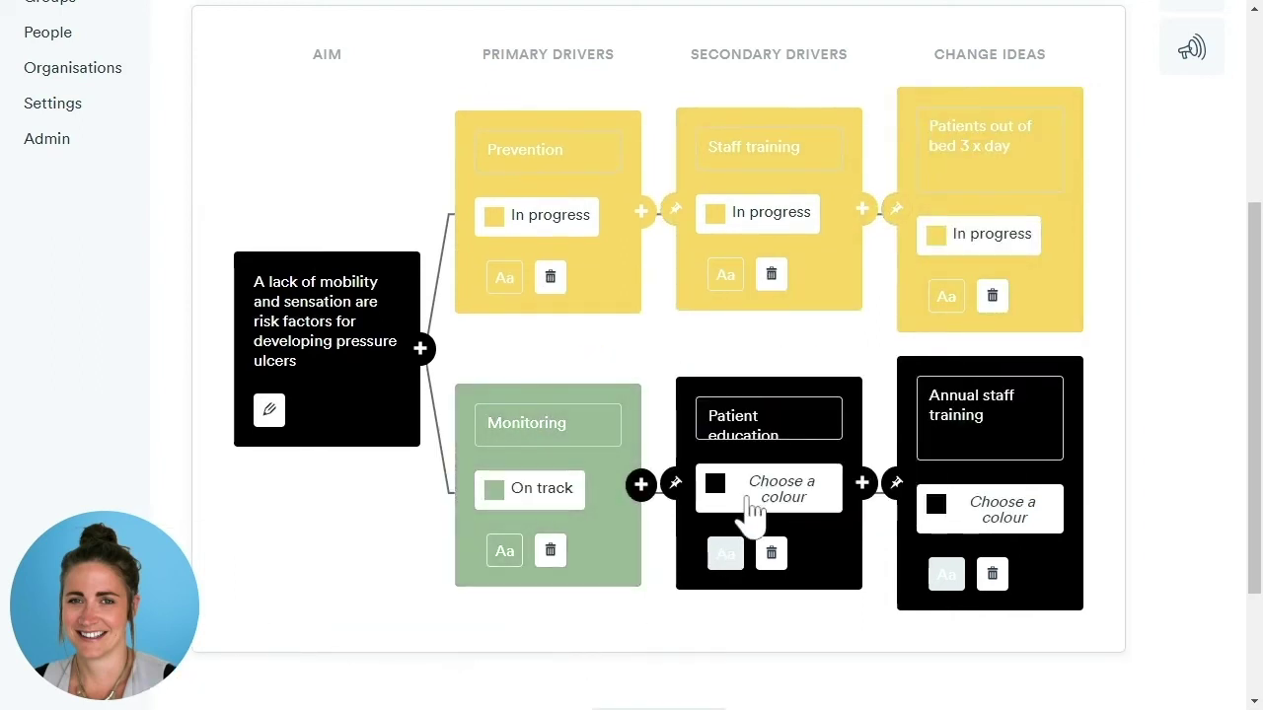
left_click(758, 487)
left_click(407, 667)
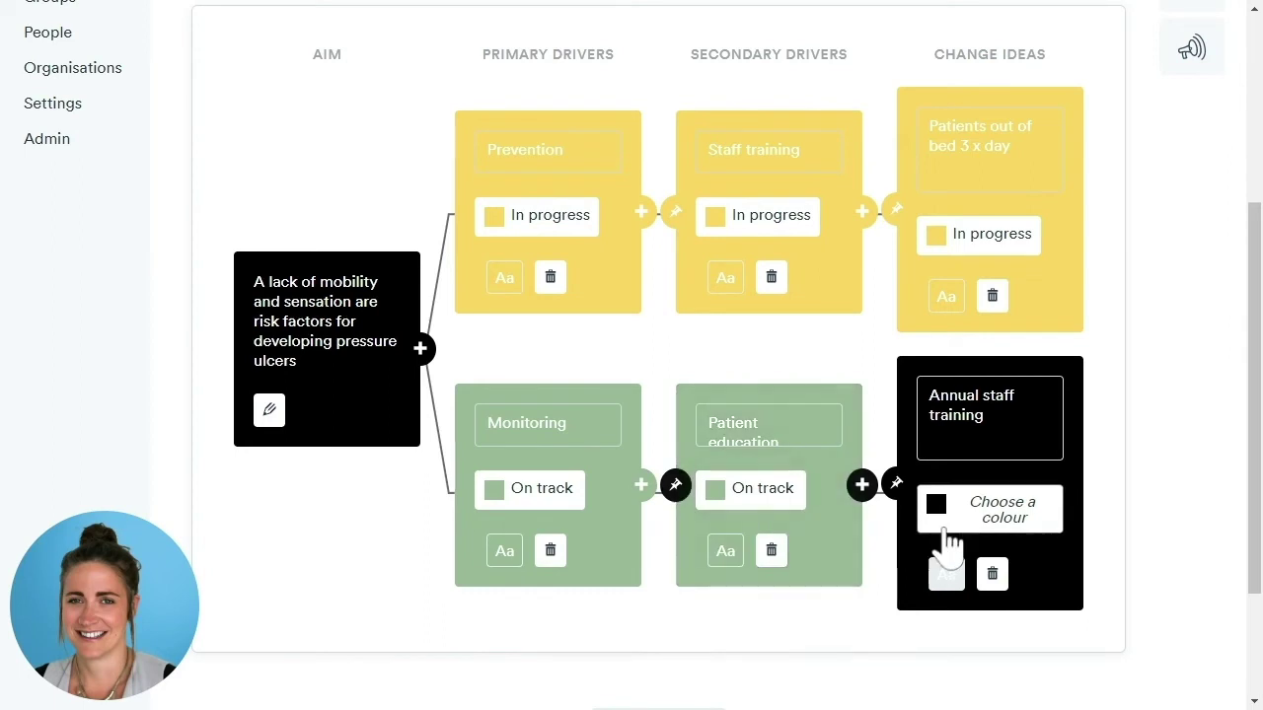
left_click(976, 515)
left_click(651, 695)
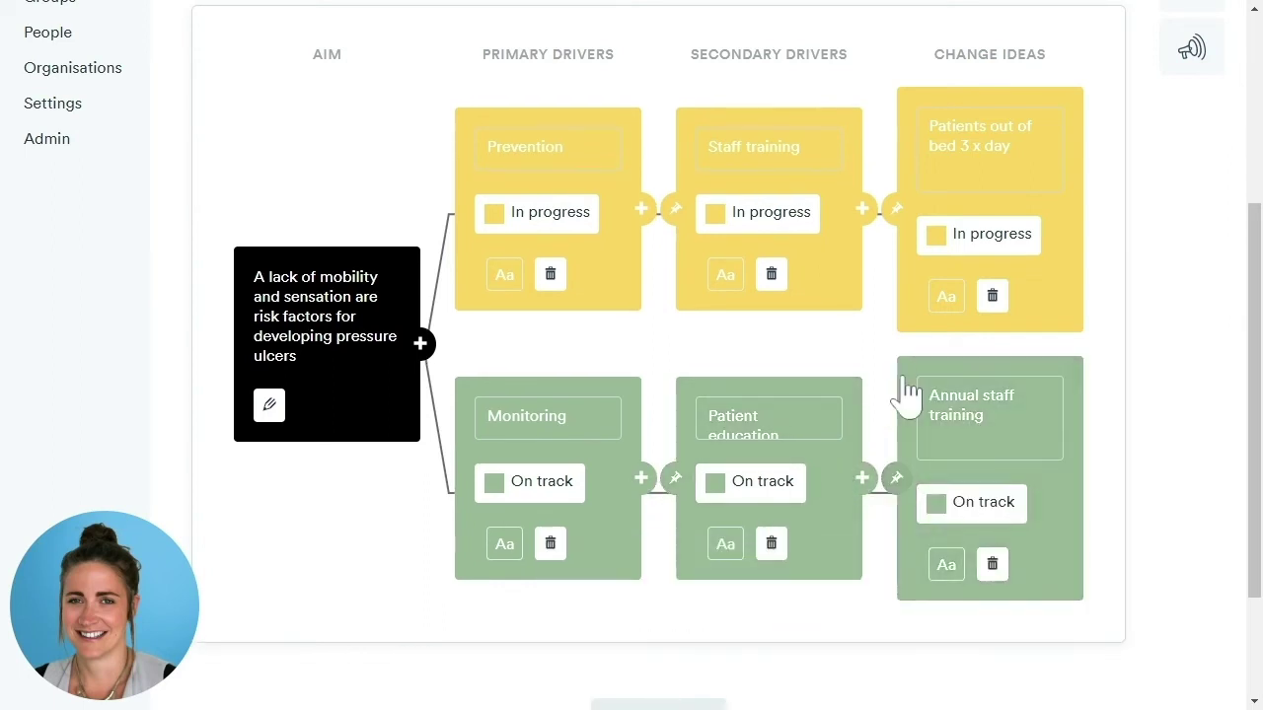
scroll(901, 398, "up", 1)
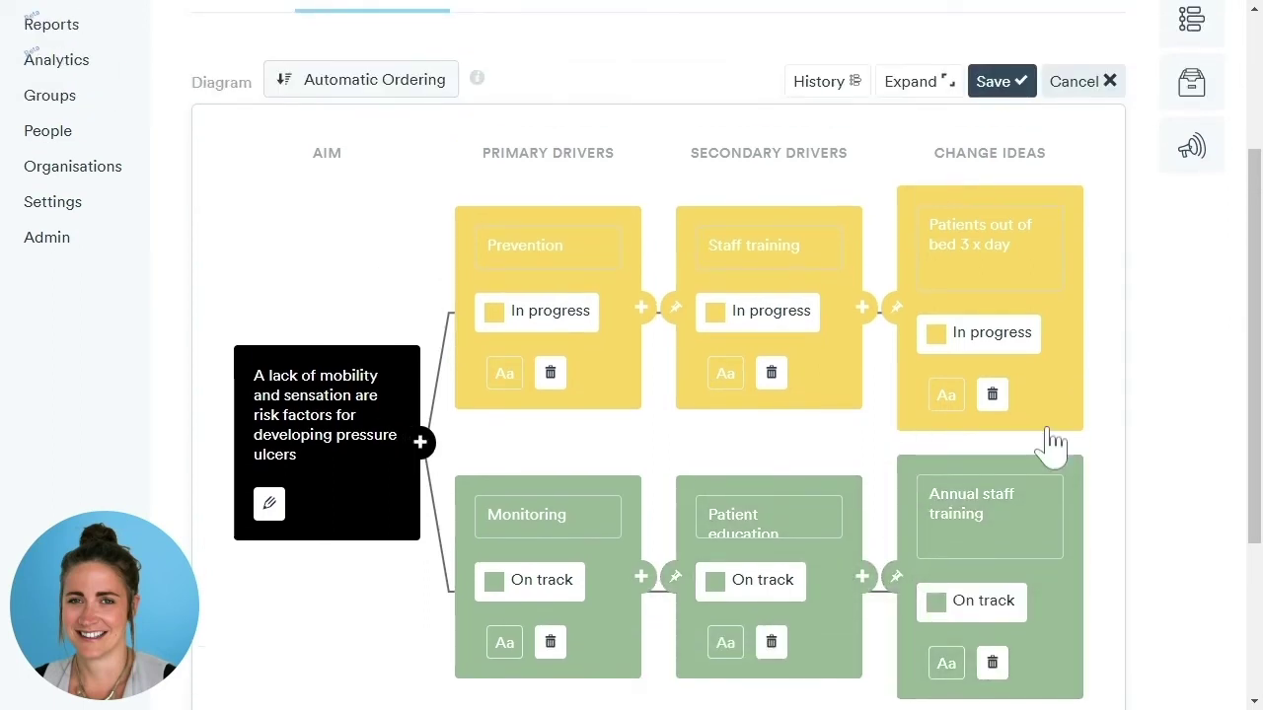
scroll(698, 246, "down", 3)
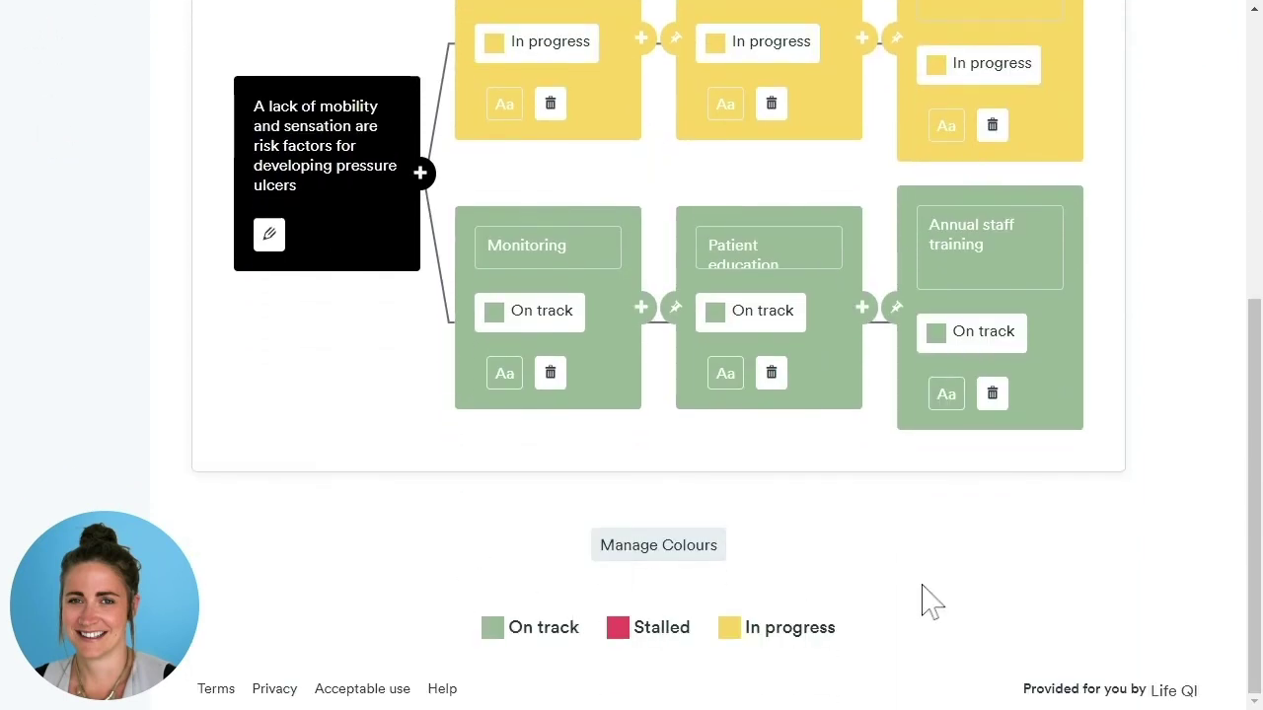
Switch the driver diagram from automatic to manual ordering and save it
scroll(930, 598, "up", 3)
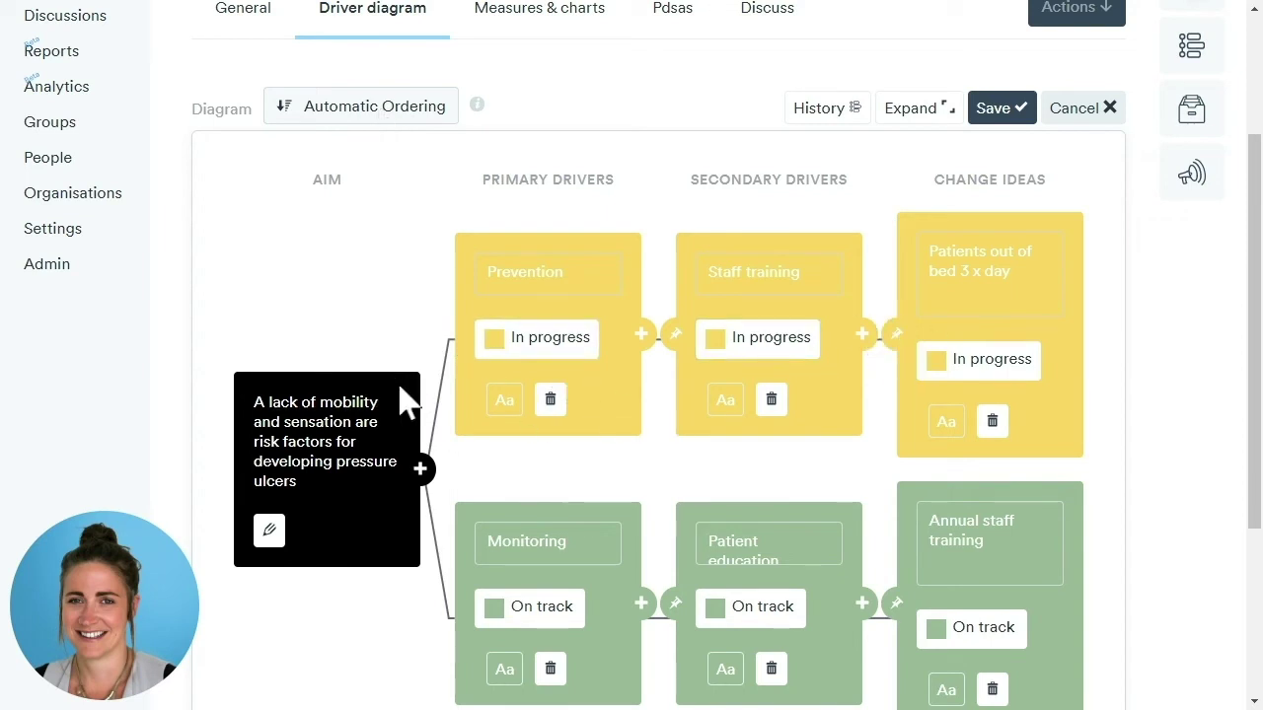
left_click(389, 119)
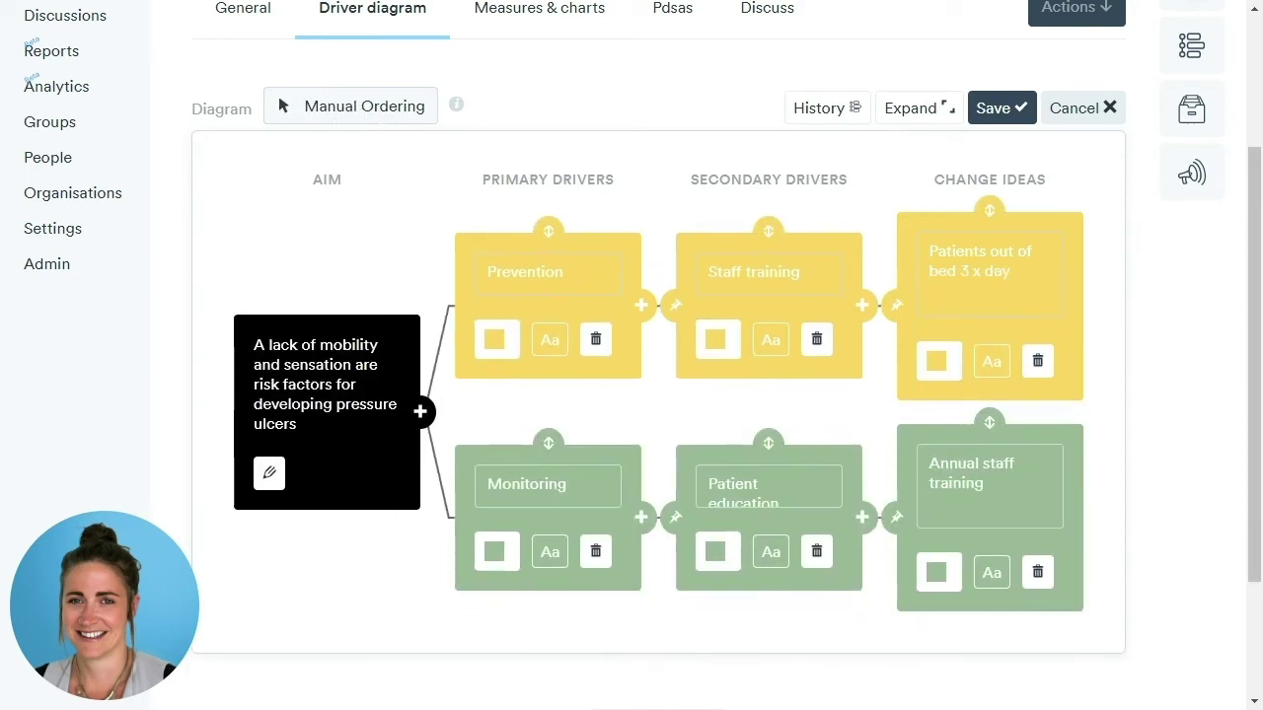
mouse_move(546, 231)
left_mouse_down()
mouse_move(583, 381)
mouse_move(573, 490)
mouse_move(544, 237)
left_mouse_up()
left_click(1002, 121)
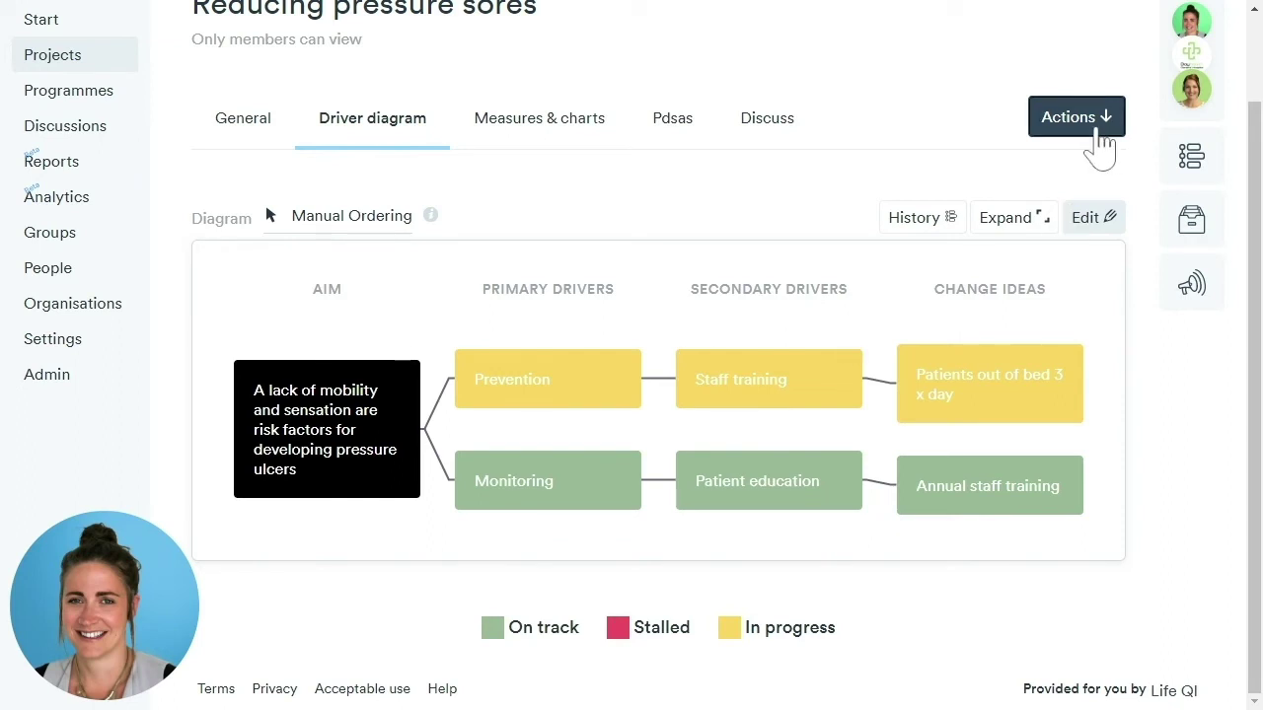
left_click(1096, 130)
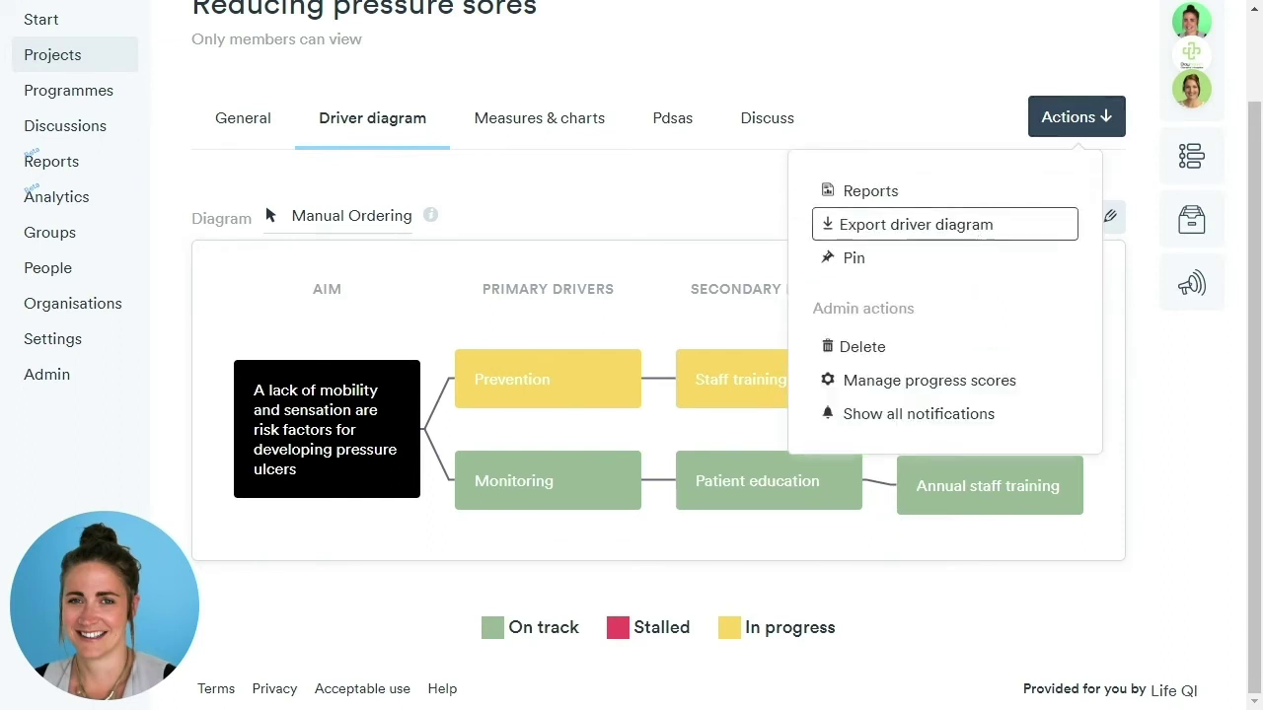
left_click(1161, 385)
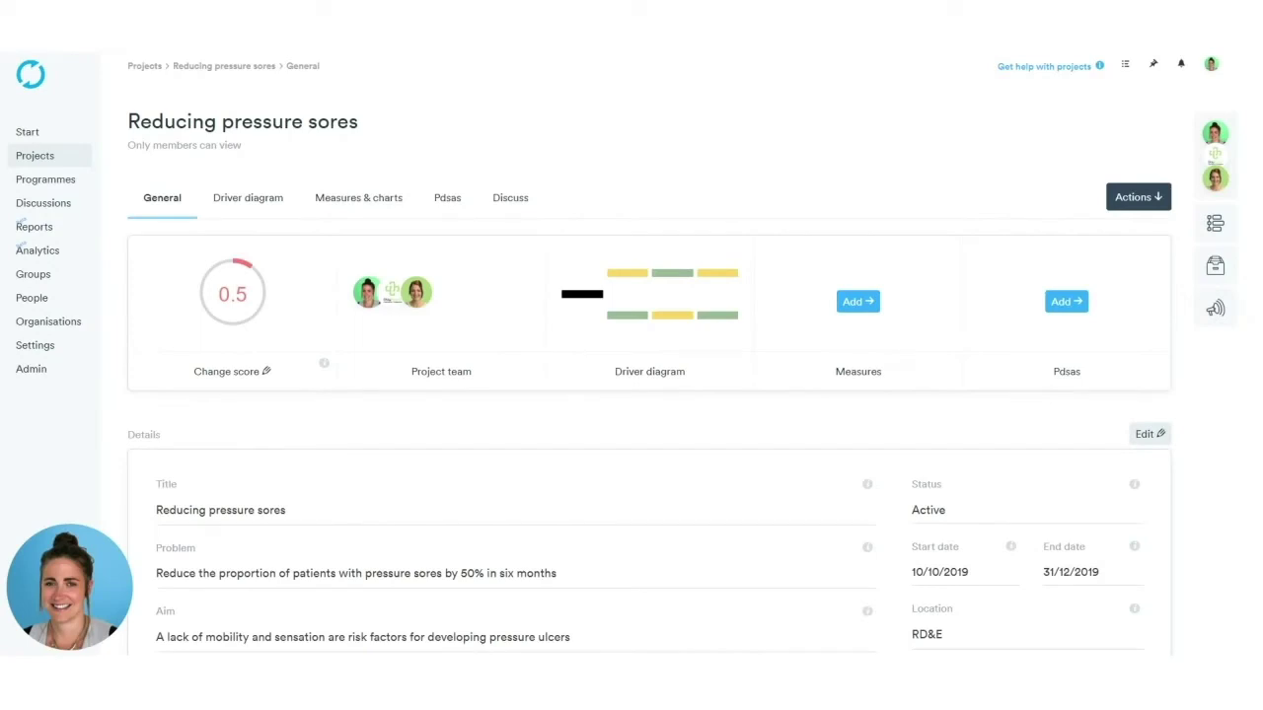
Start a new measure for the project titled "Number of patients with pressure sores each day" with the measure type Outcome
left_click(373, 209)
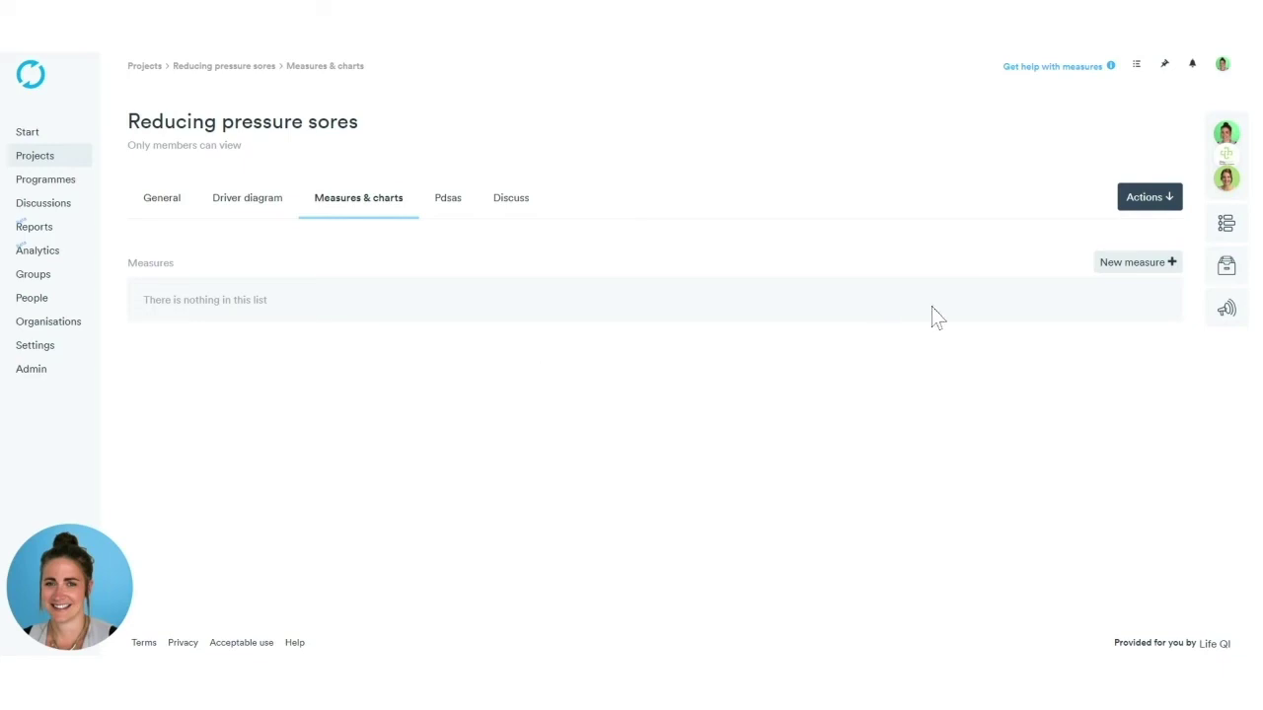
left_click(1135, 263)
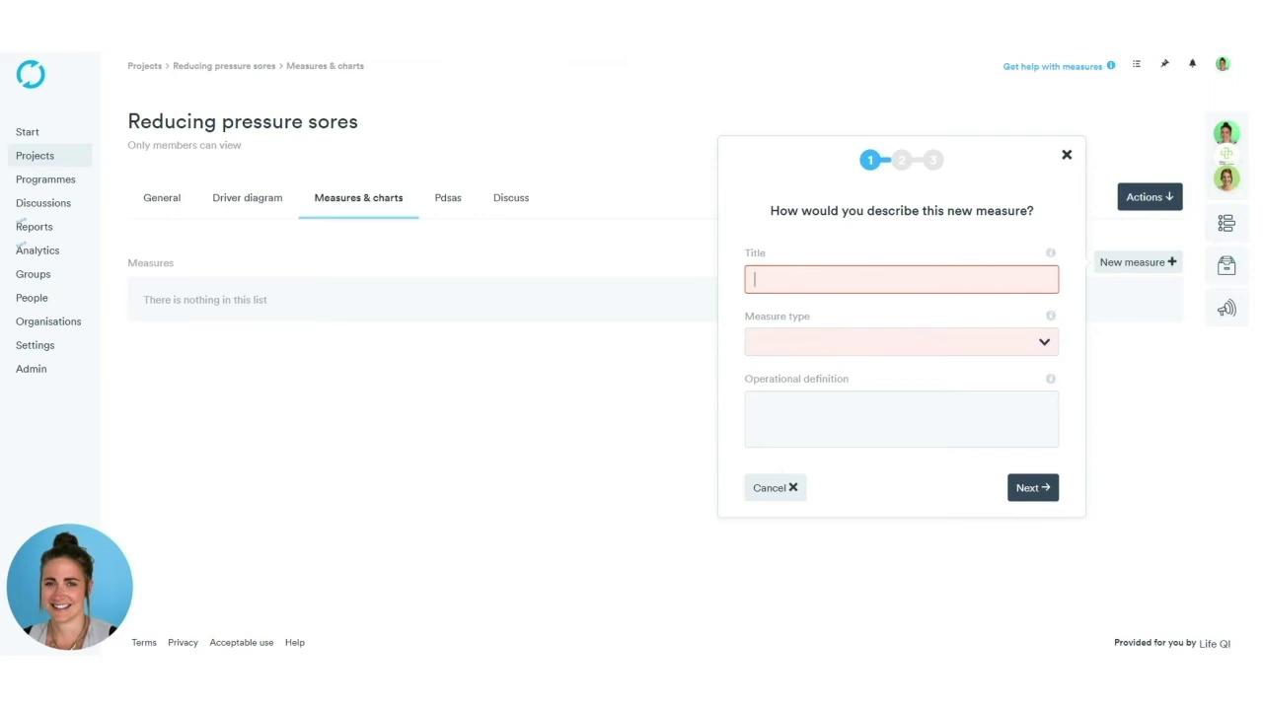
type("Number of patients with pressure sores each day")
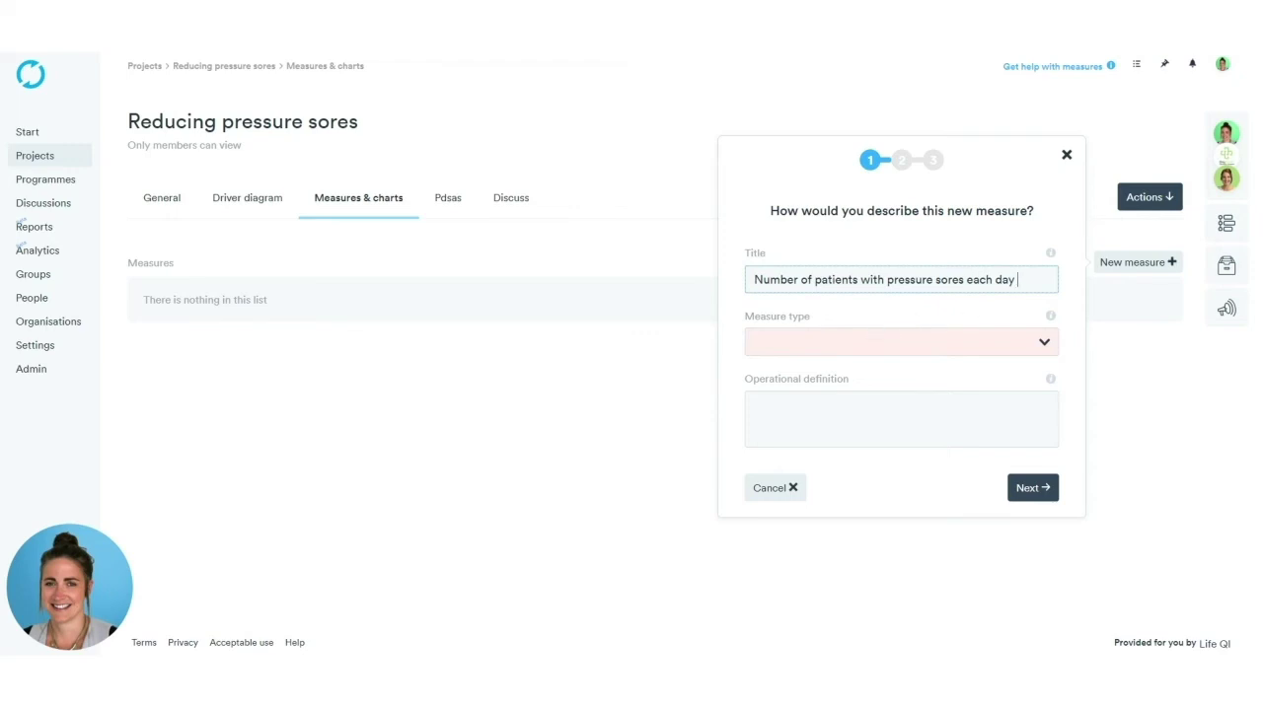
left_click(900, 341)
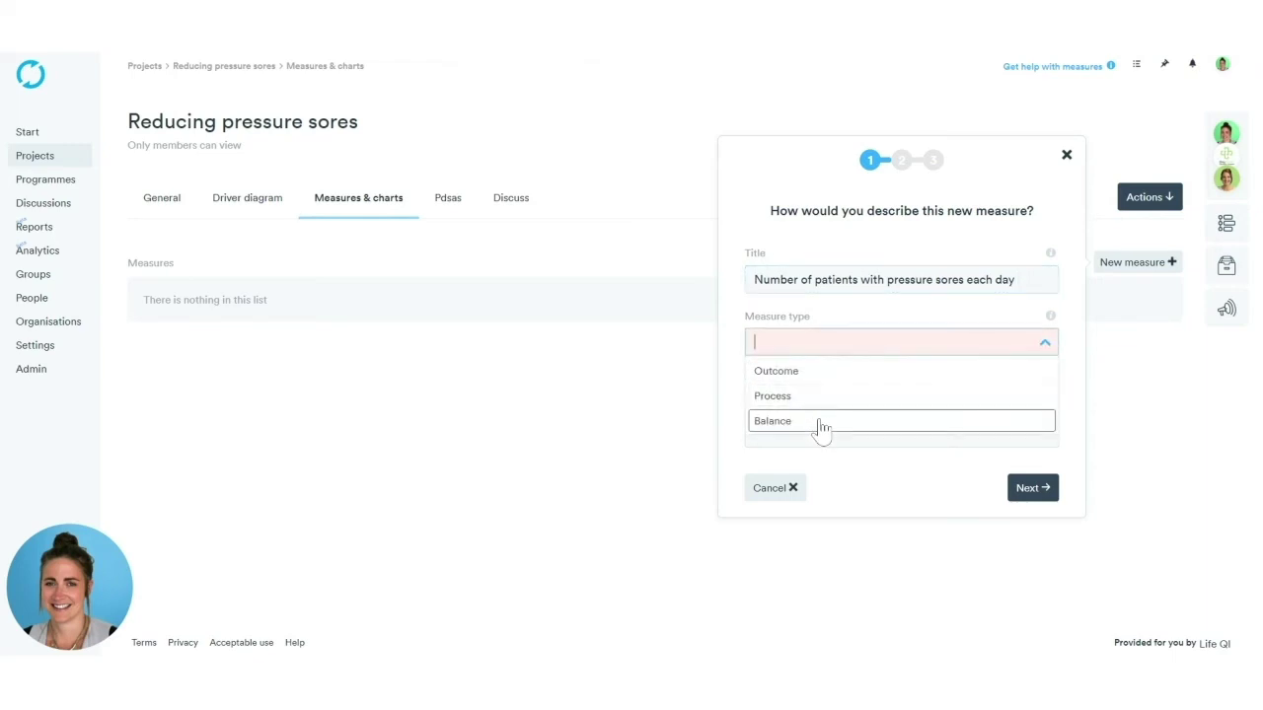
left_click(792, 373)
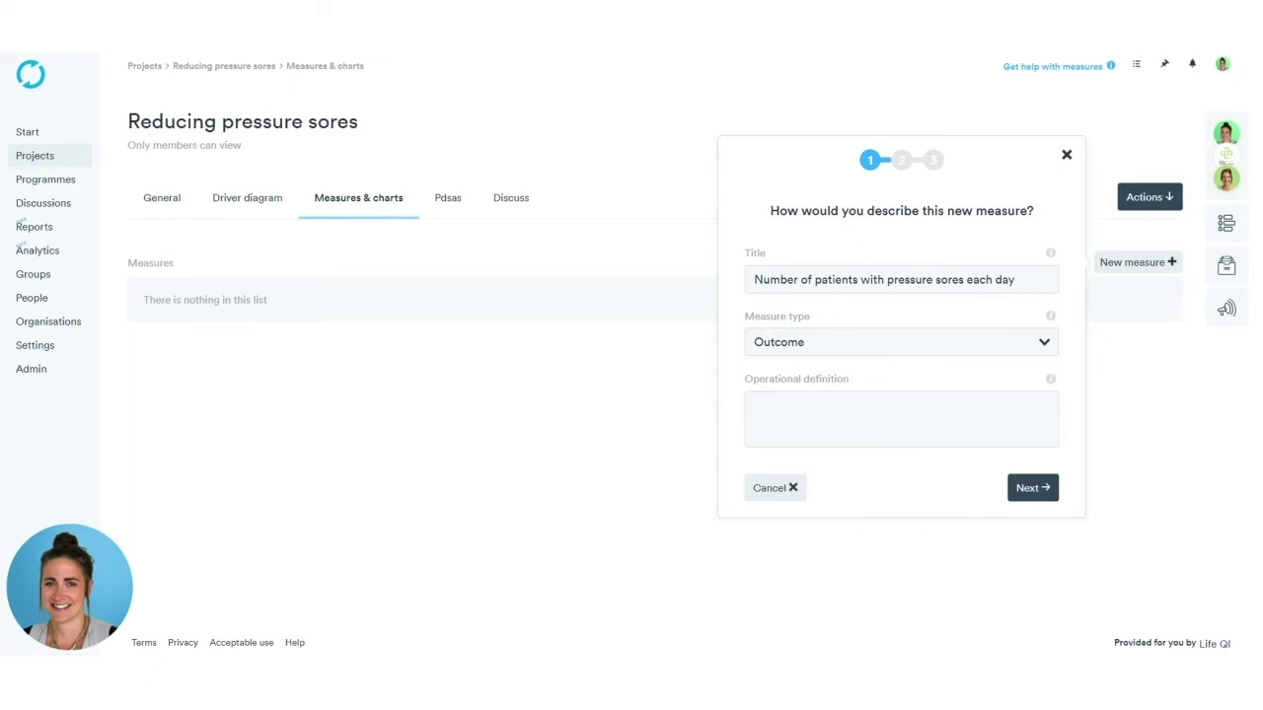
Check the measure type guidance and enter "Amount of patients with sores" as the measure's operational definition
left_click(1049, 316)
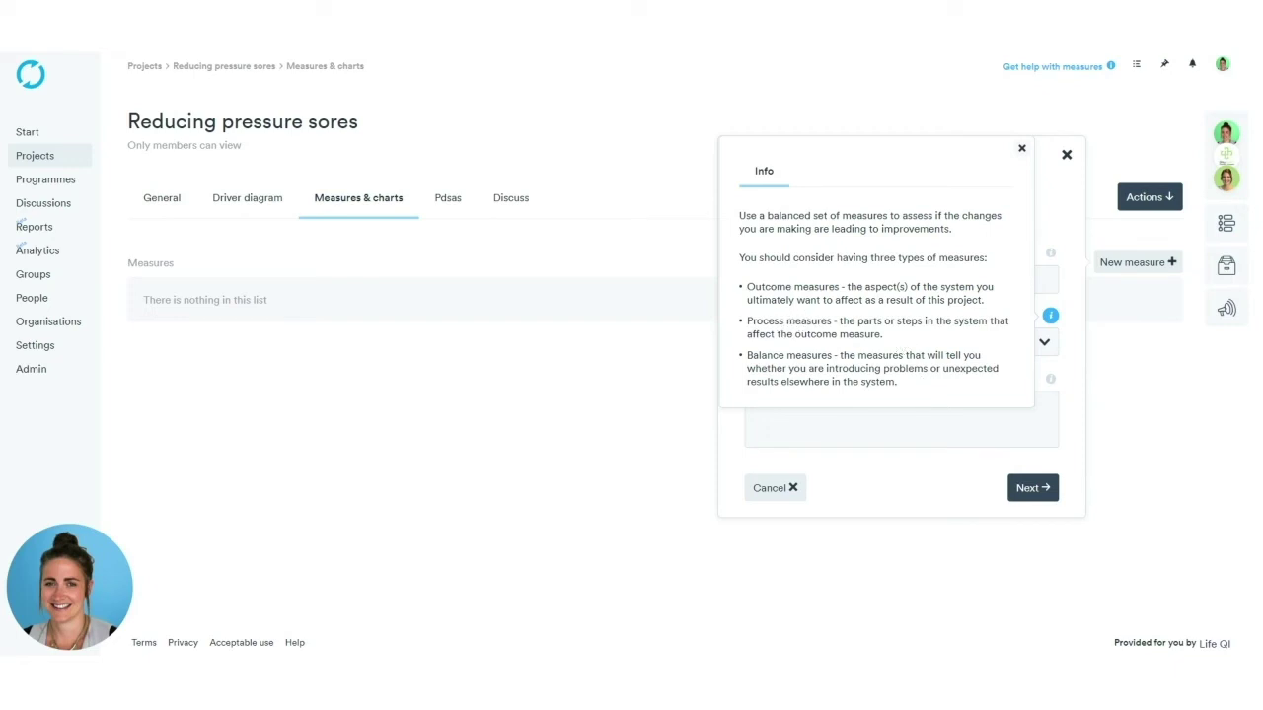
left_click(789, 426)
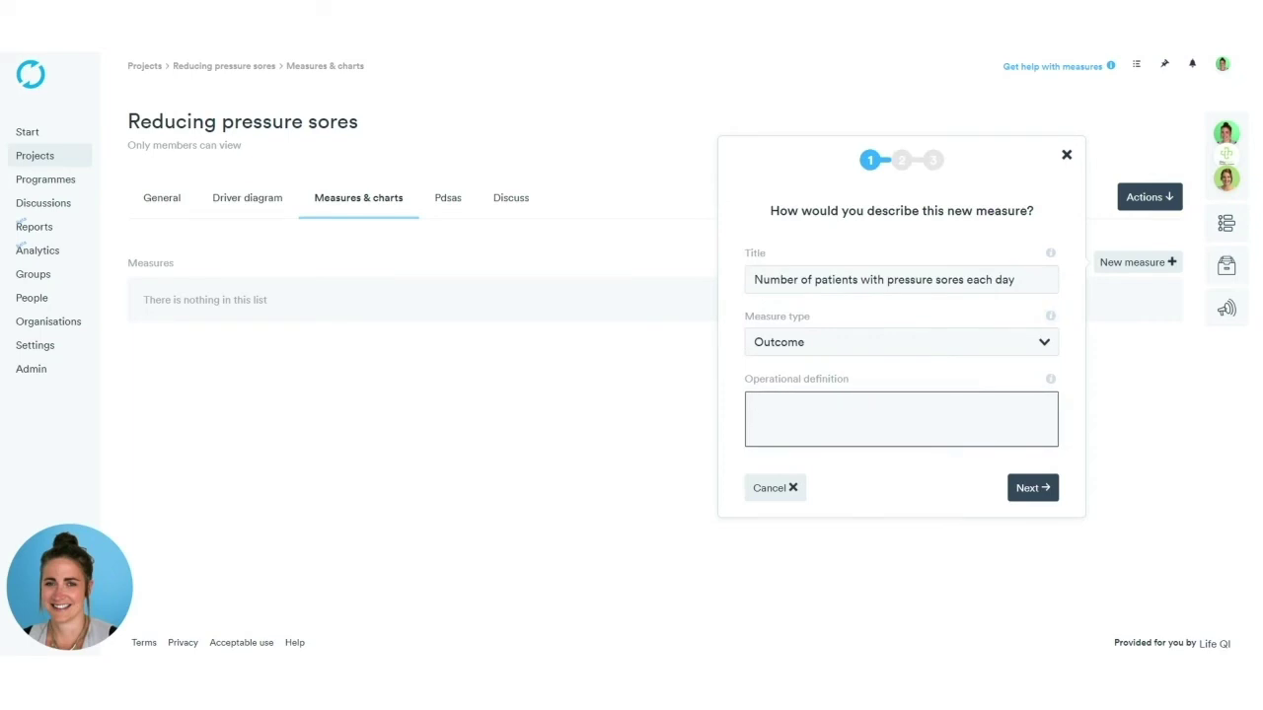
key("Tab")
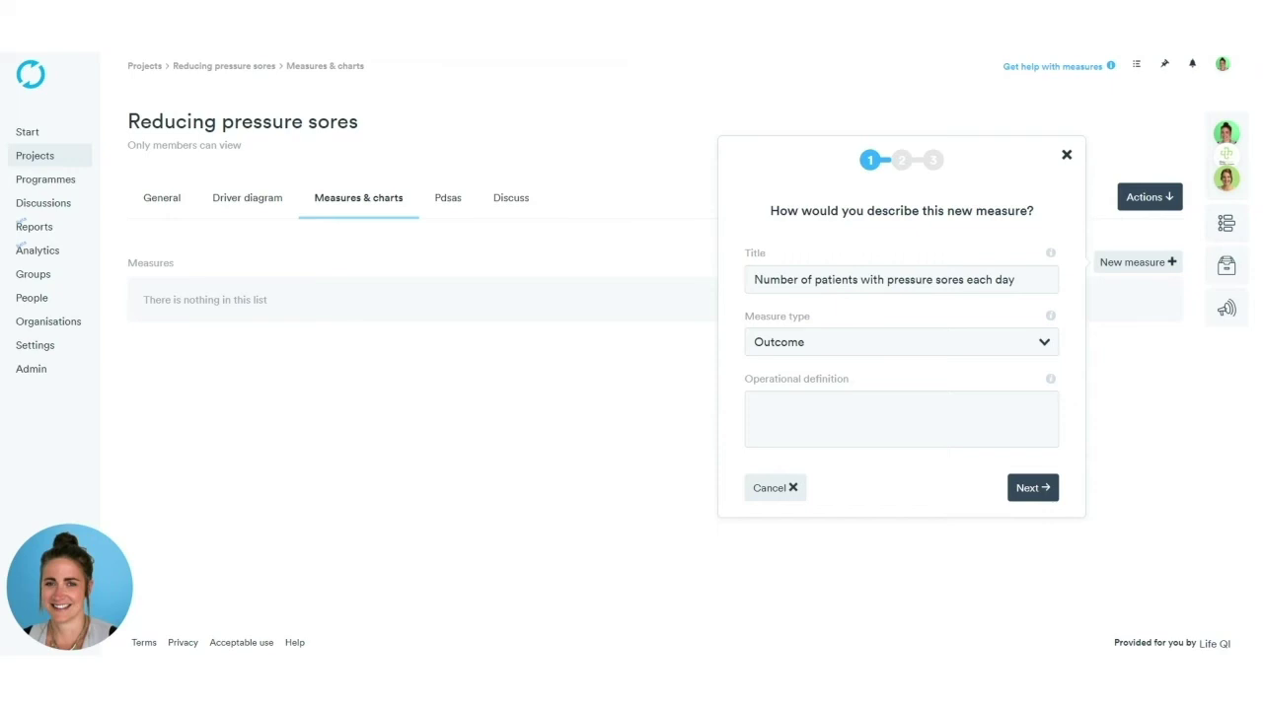
key("Tab")
type("Amount of patients with sores")
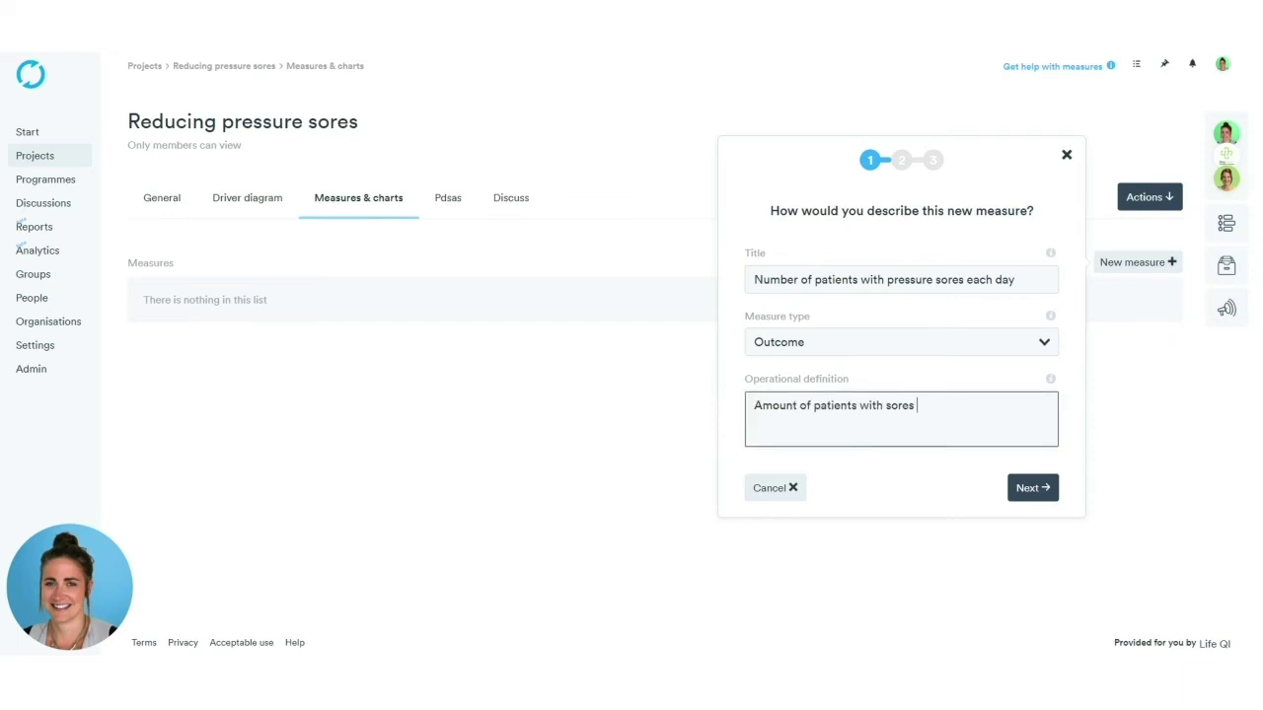
left_click(1032, 489)
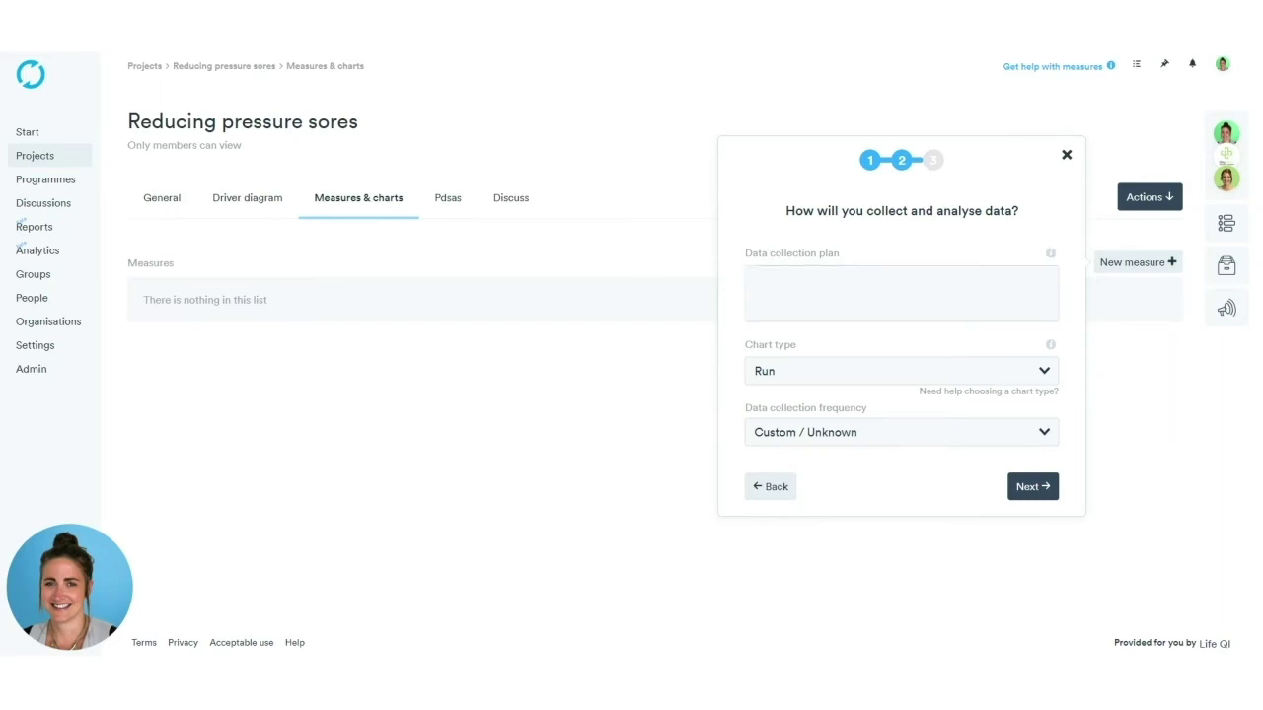
Set the data collection plan to "Duty nurse to record daily", consult the chart type help, and set the collection frequency to Daily
left_click(901, 293)
type("Duty nurse to record daily")
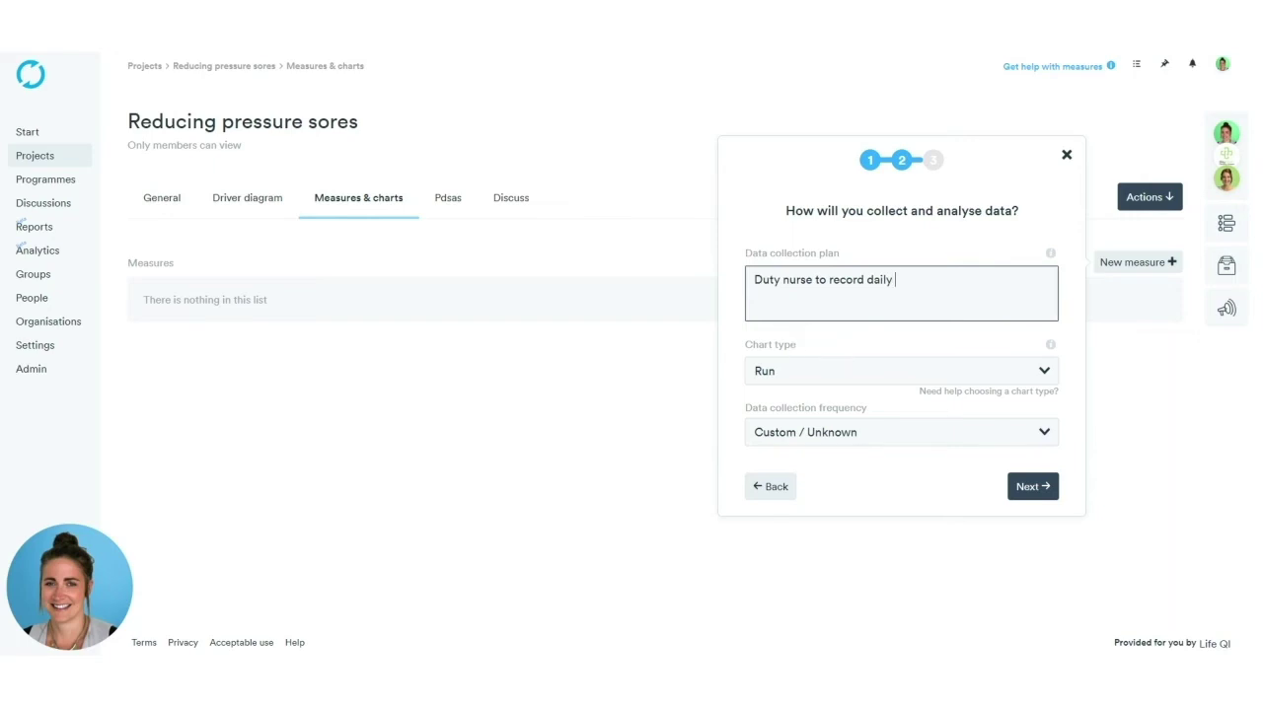
left_click(972, 392)
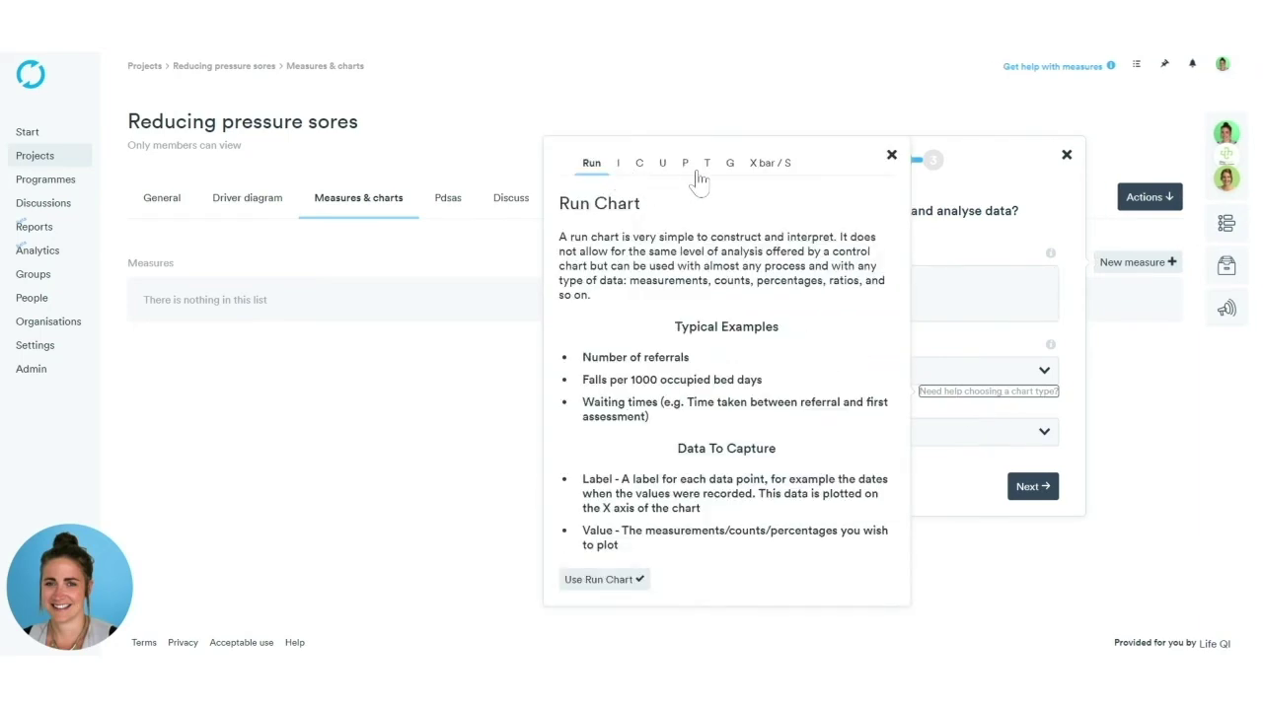
left_click(890, 156)
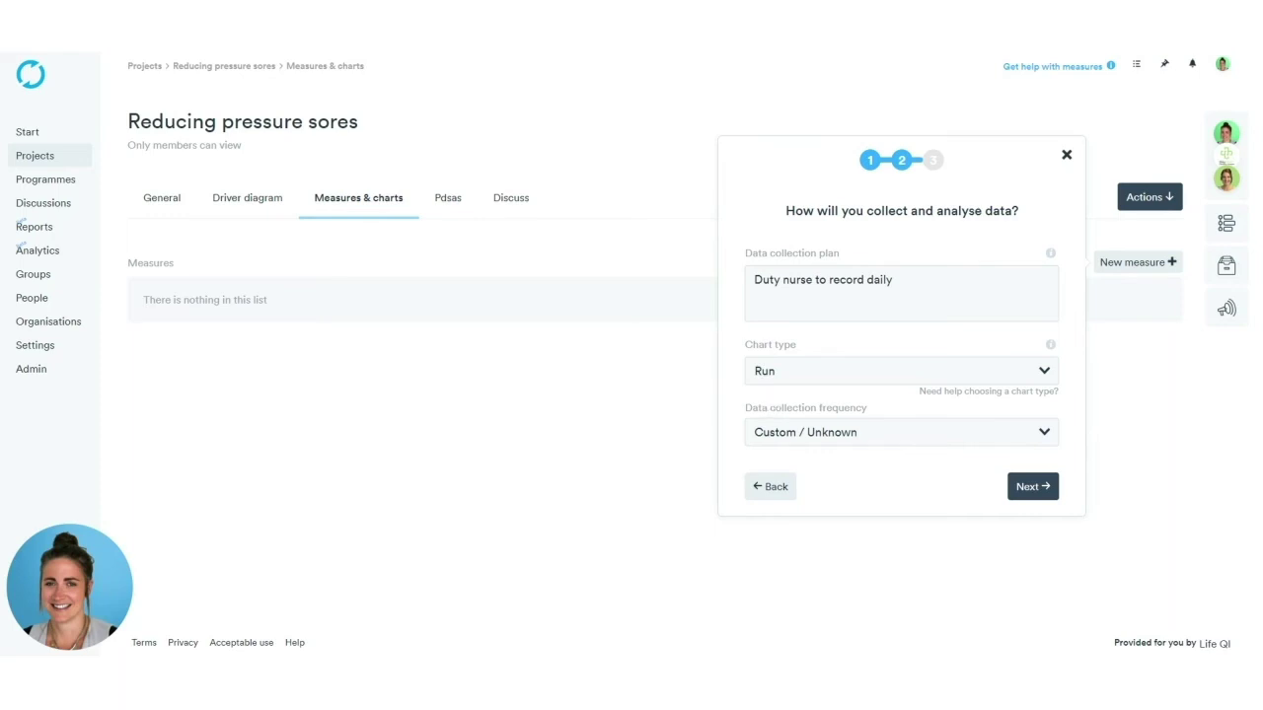
left_click(900, 432)
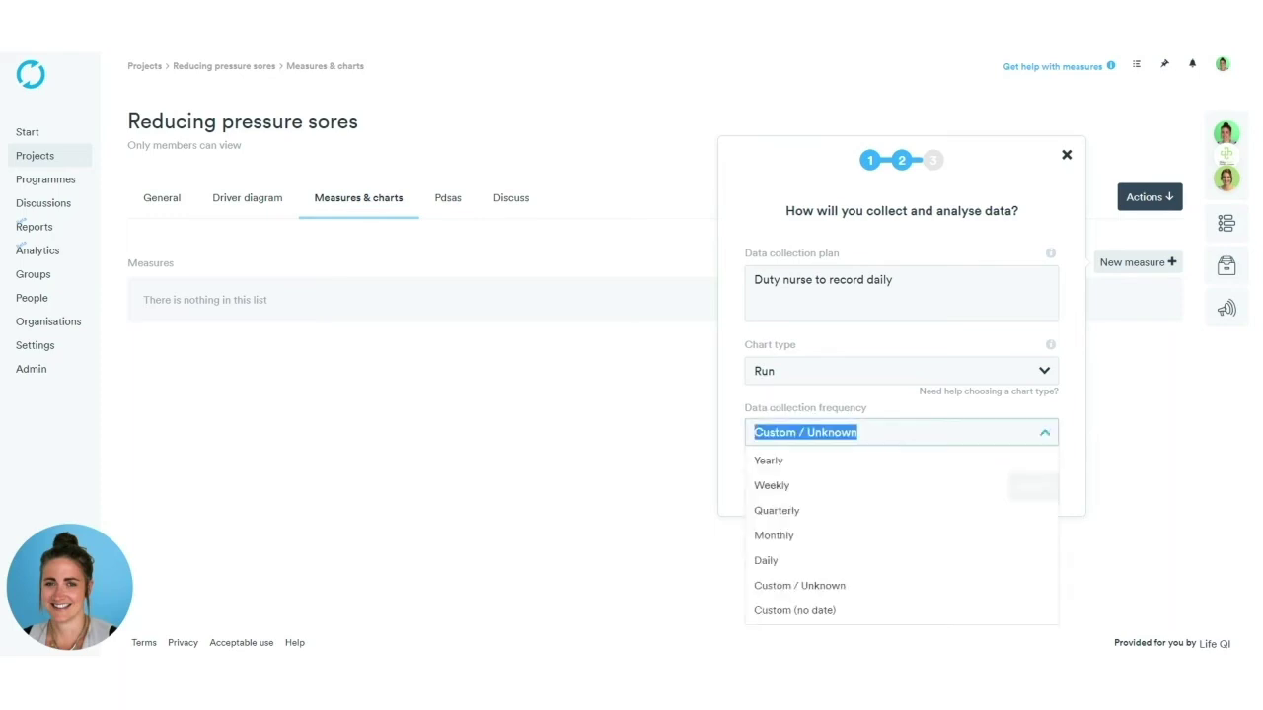
left_click(833, 560)
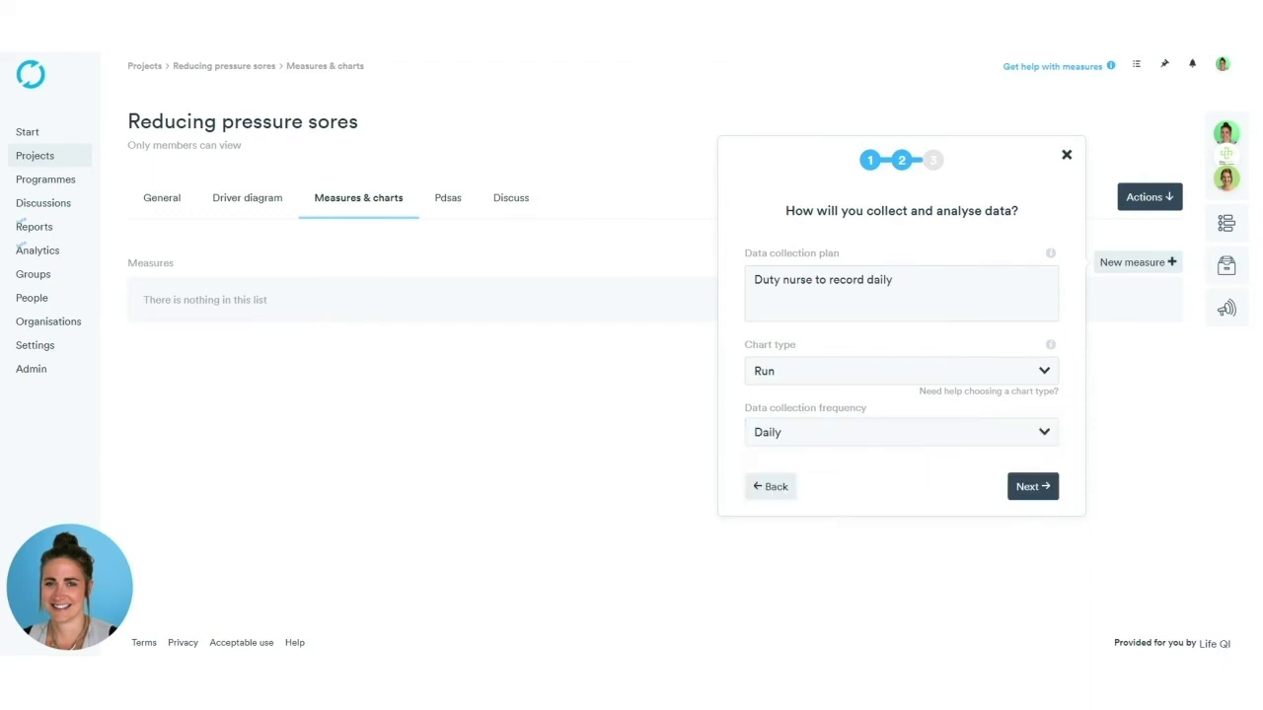
left_click(1032, 487)
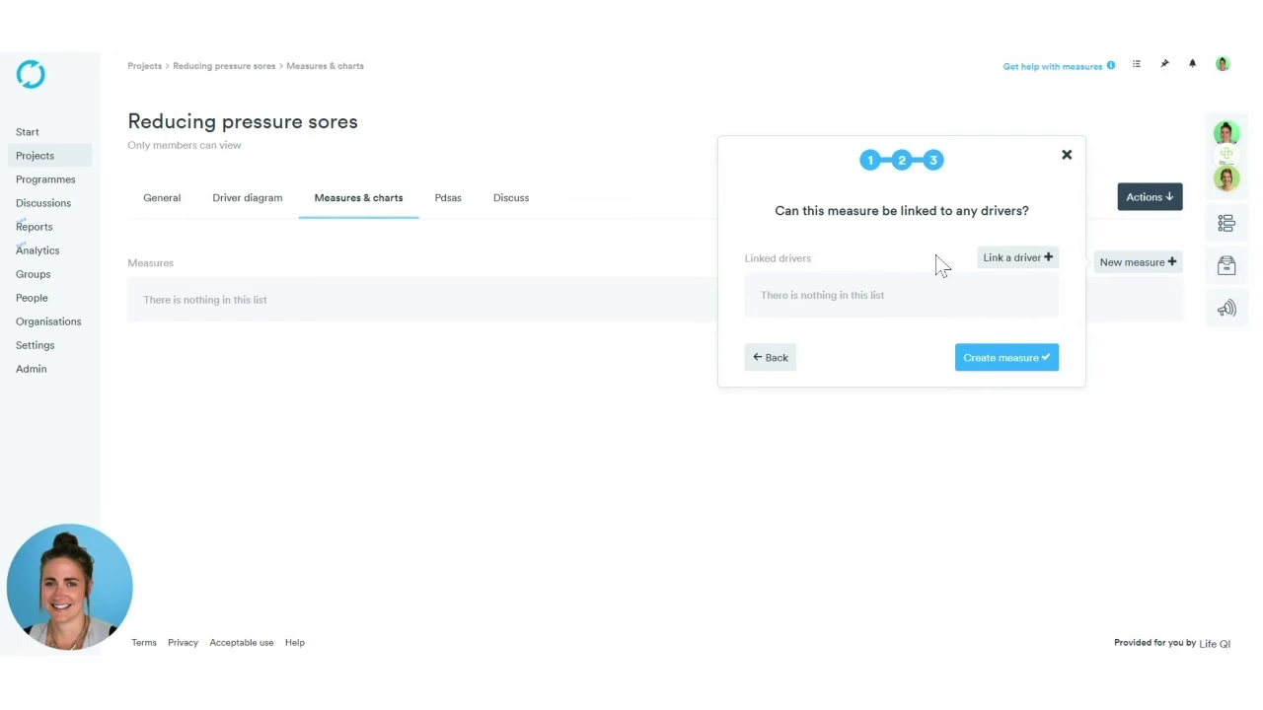
Link the measure to the primary driver "Prevention" and create the measure
left_click(1022, 266)
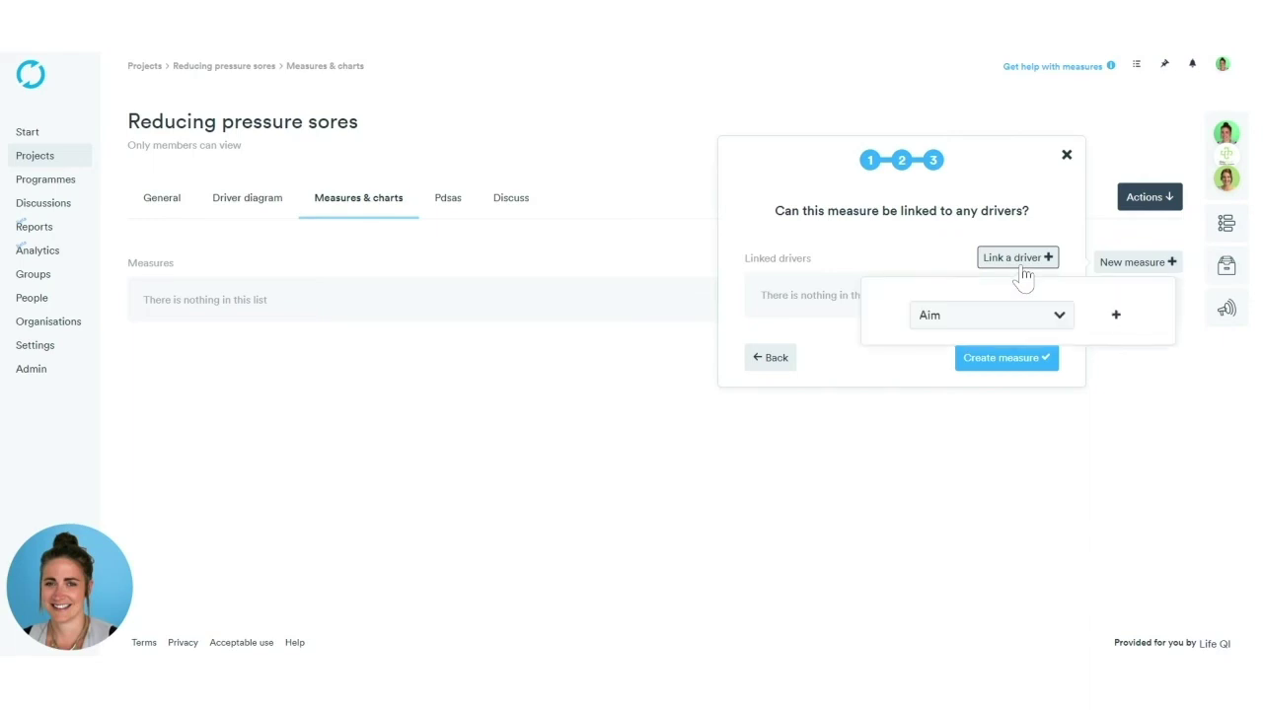
left_click(986, 315)
left_click(977, 367)
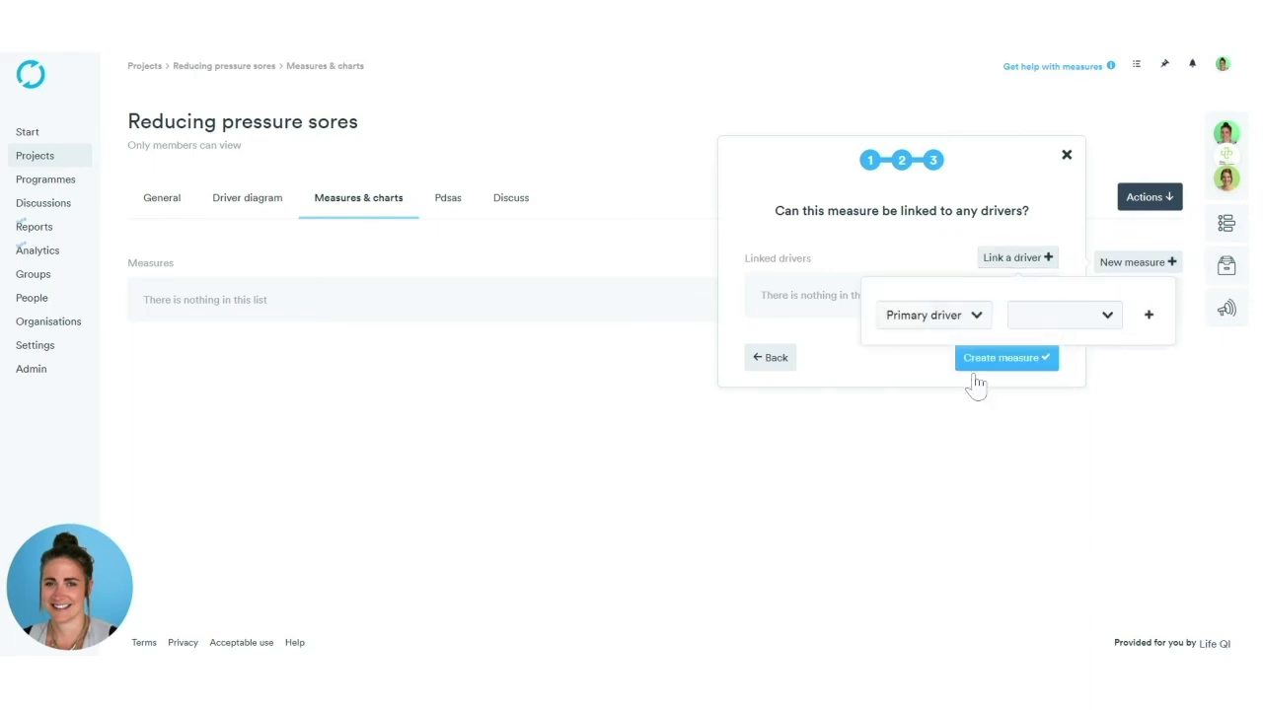
left_click(1064, 315)
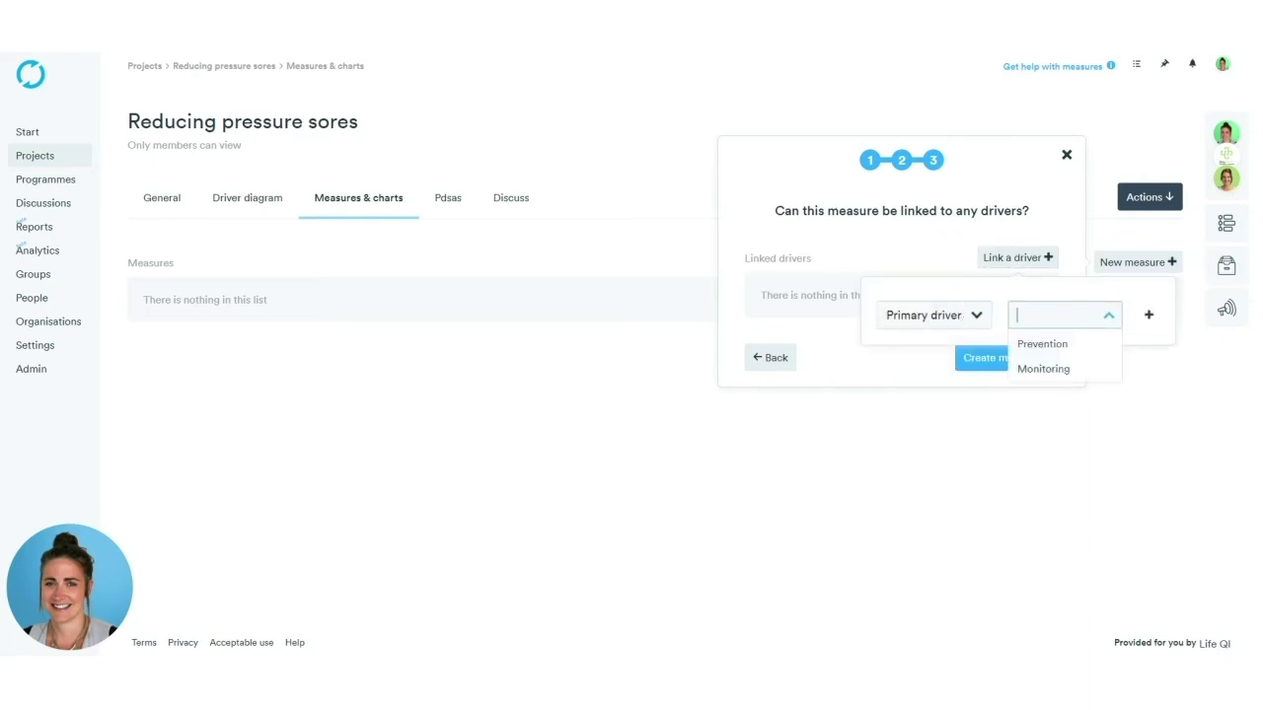
left_click(1048, 341)
left_click(1150, 318)
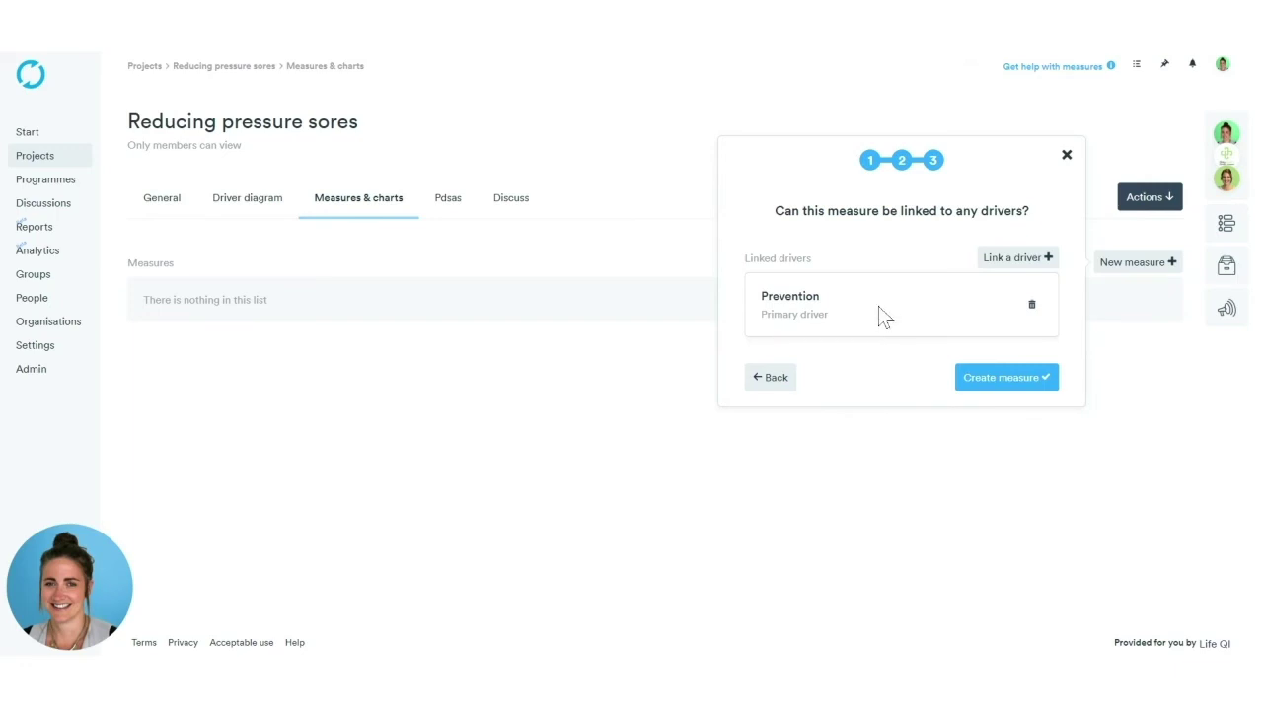
left_click(998, 384)
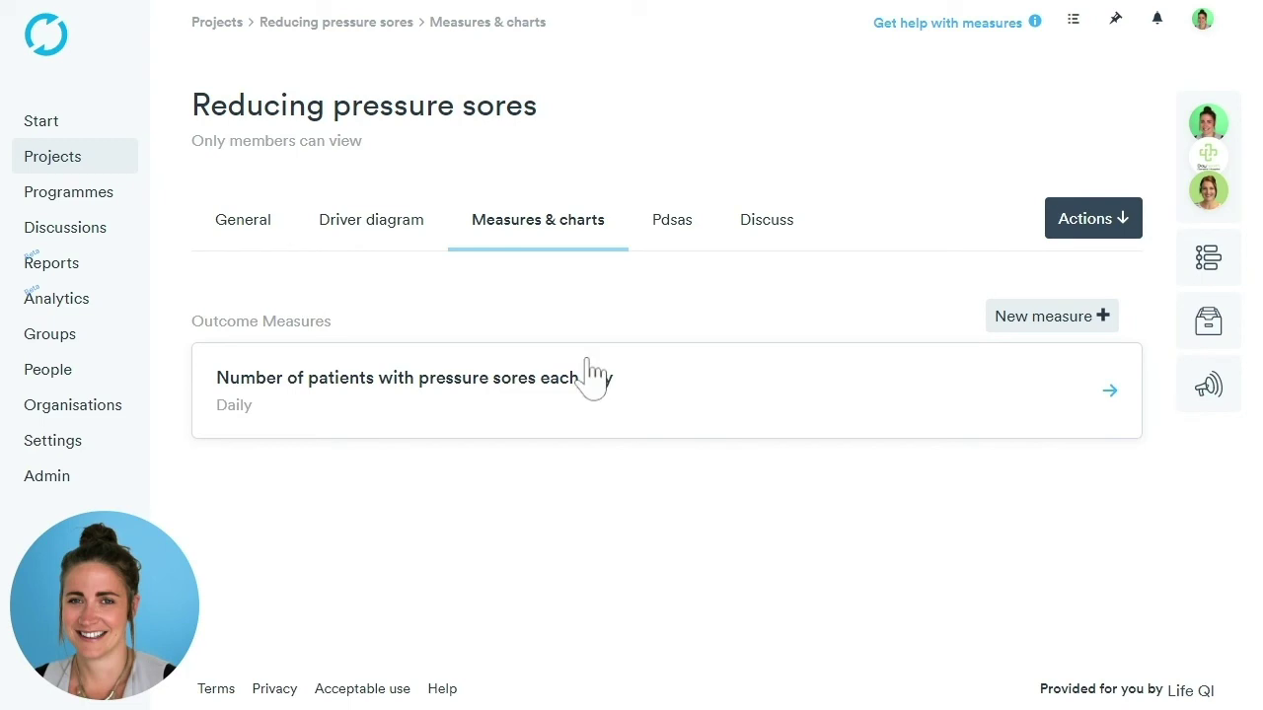
Start a new chart in the pressure sores measure, named "Proportion of patients suffering from pressure sores"
left_click(536, 387)
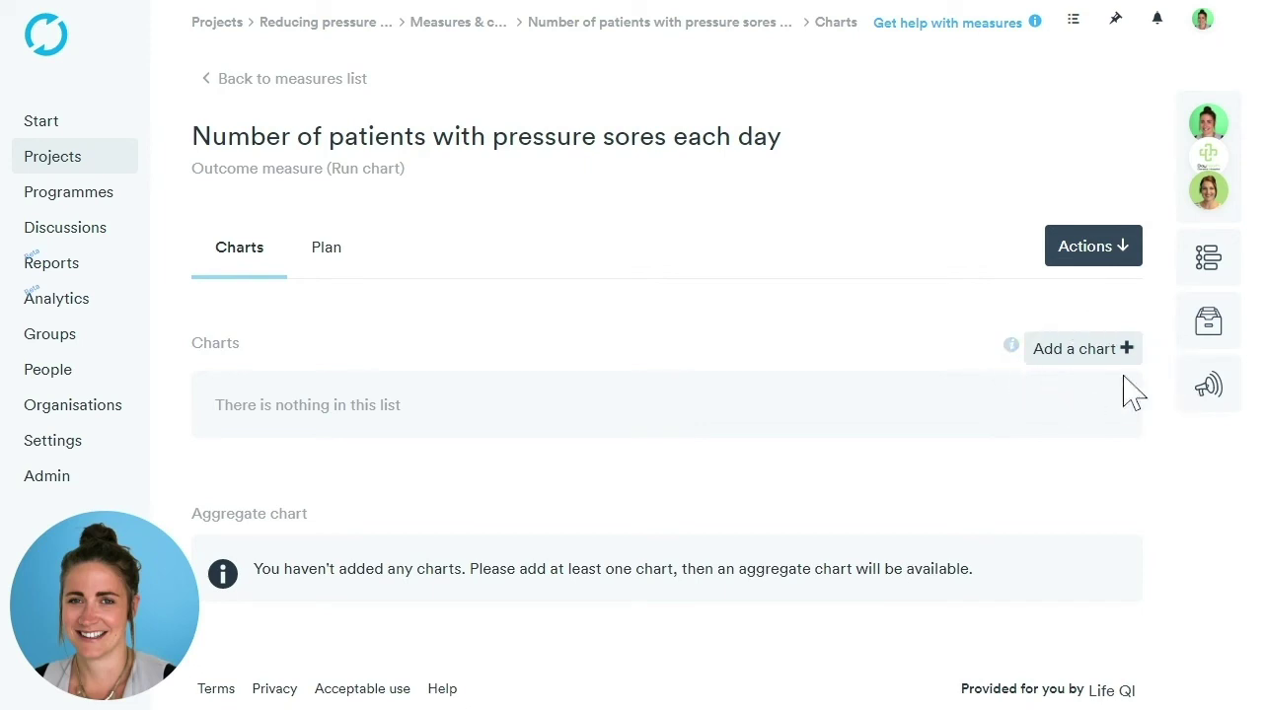
left_click(1080, 350)
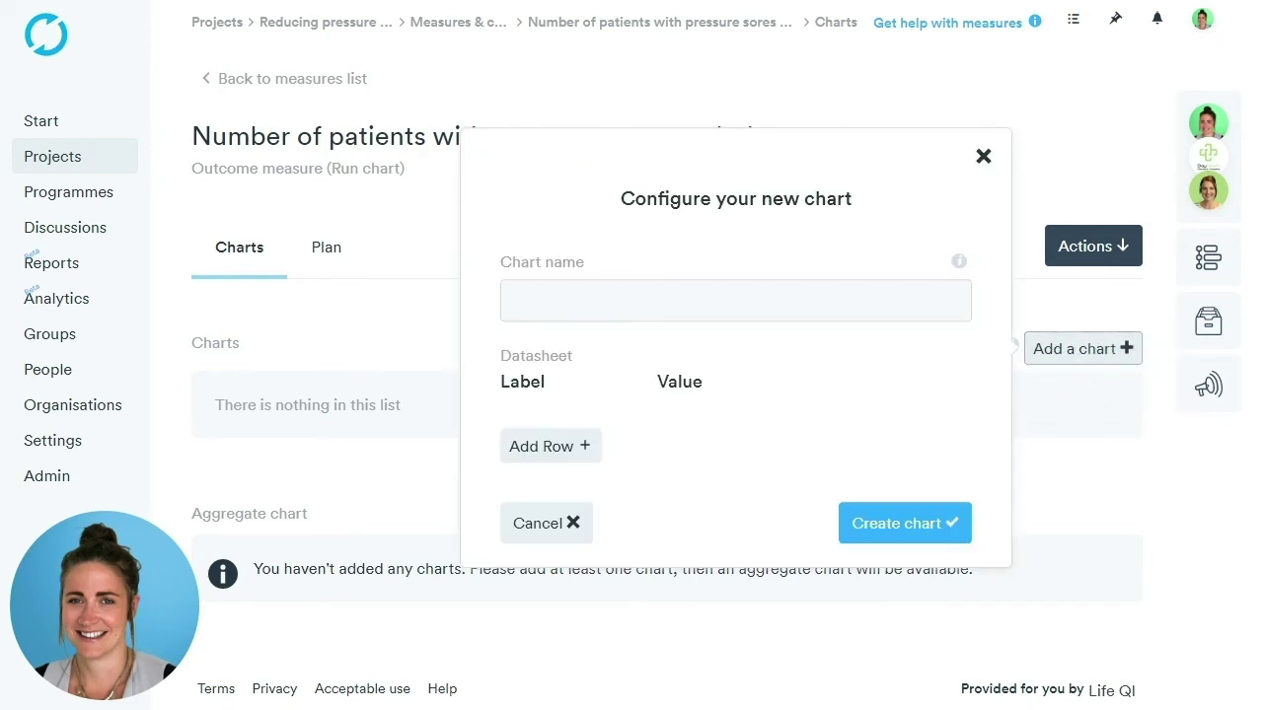
type("Proportion of patients suffering from pressure sores")
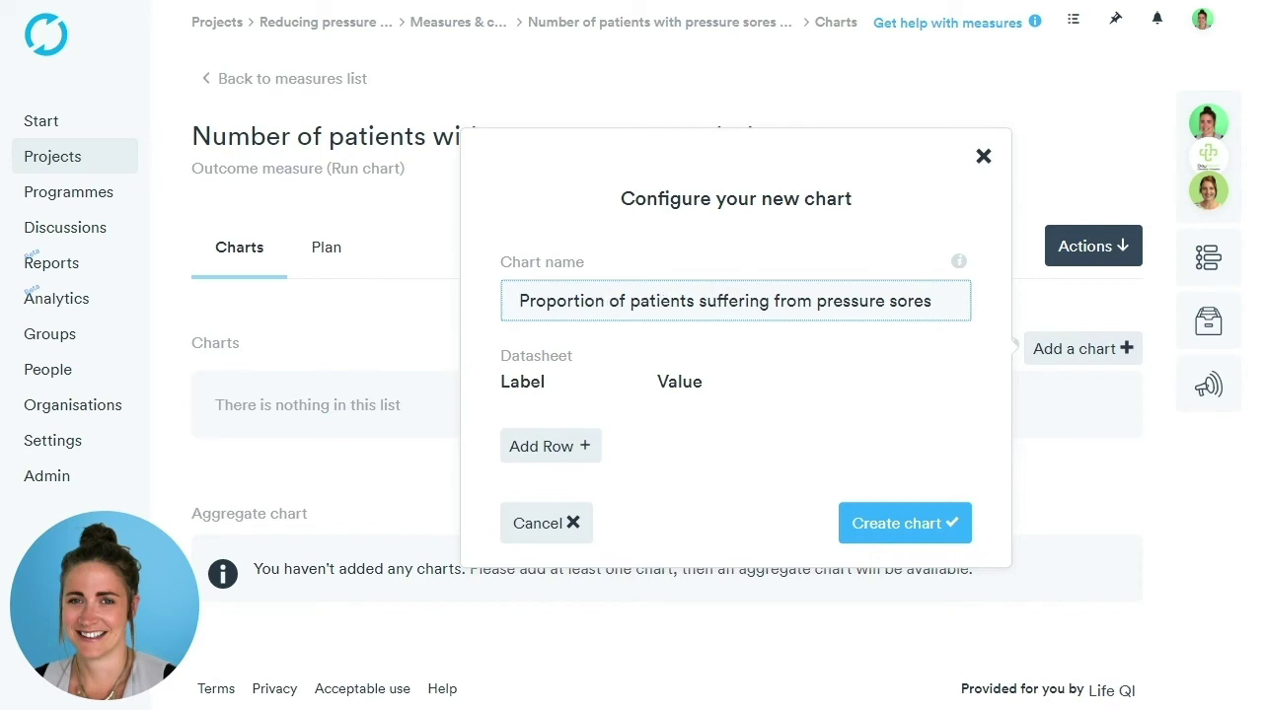
key("BackSpace")
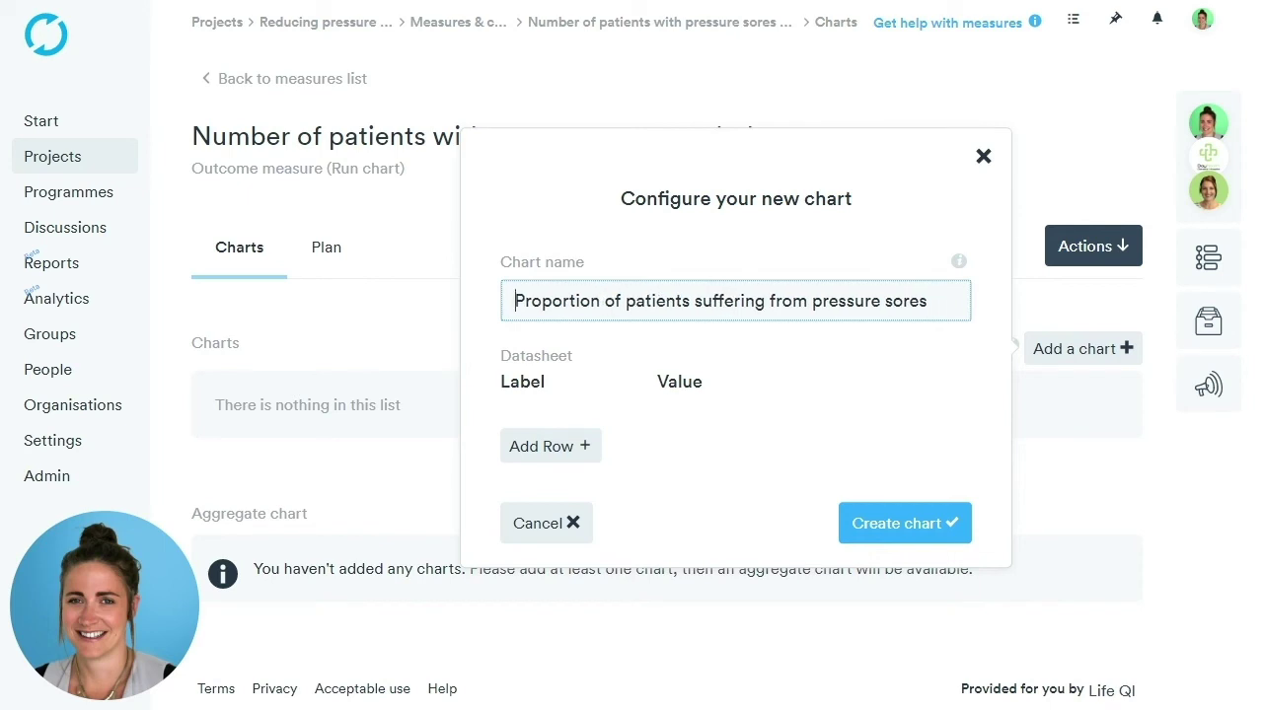
Add two rows to the chart's datasheet: 01/10/2019 with value 16 and 02/10/2019 with value 12
left_click(566, 457)
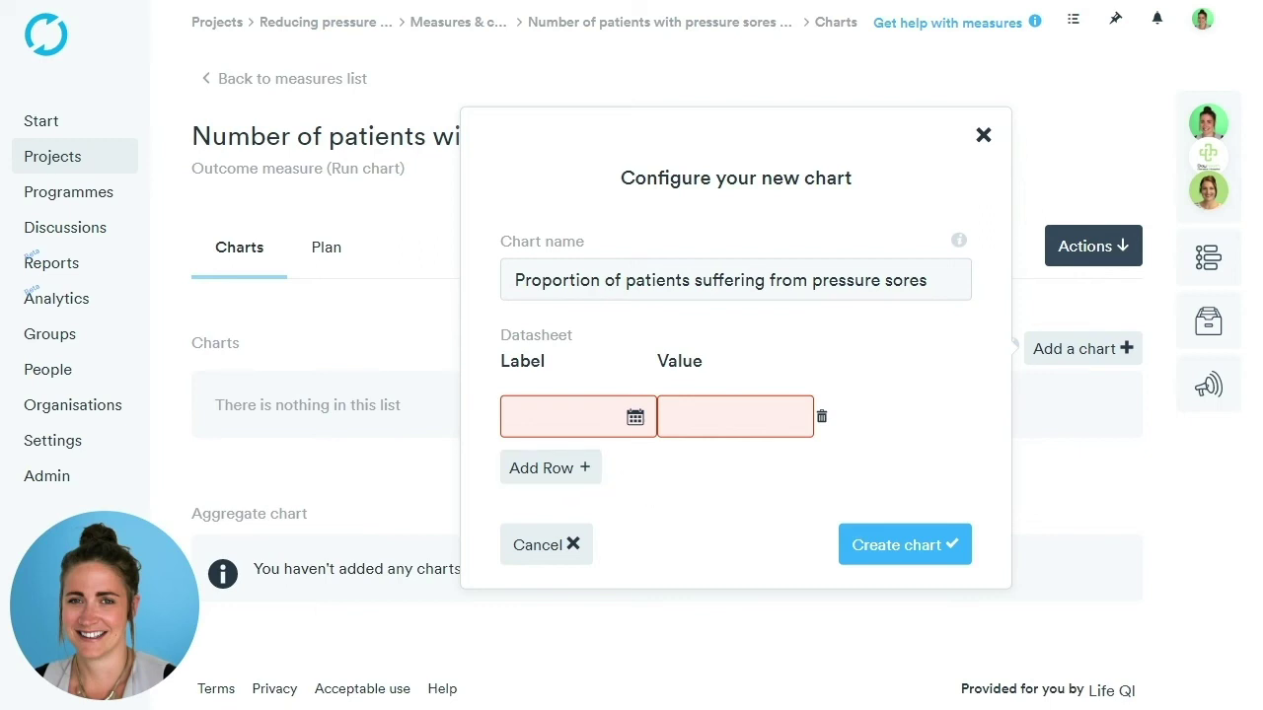
left_click(515, 416)
left_click(608, 509)
key("Tab")
type("16")
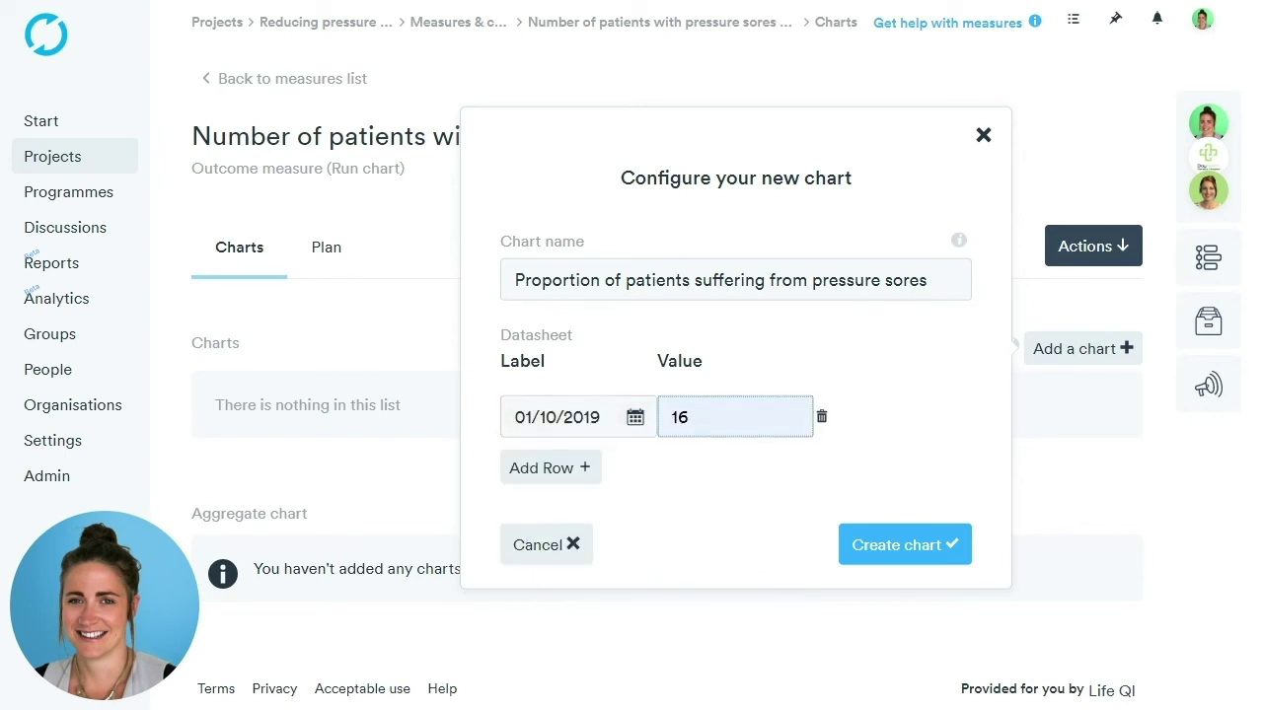
left_click(565, 475)
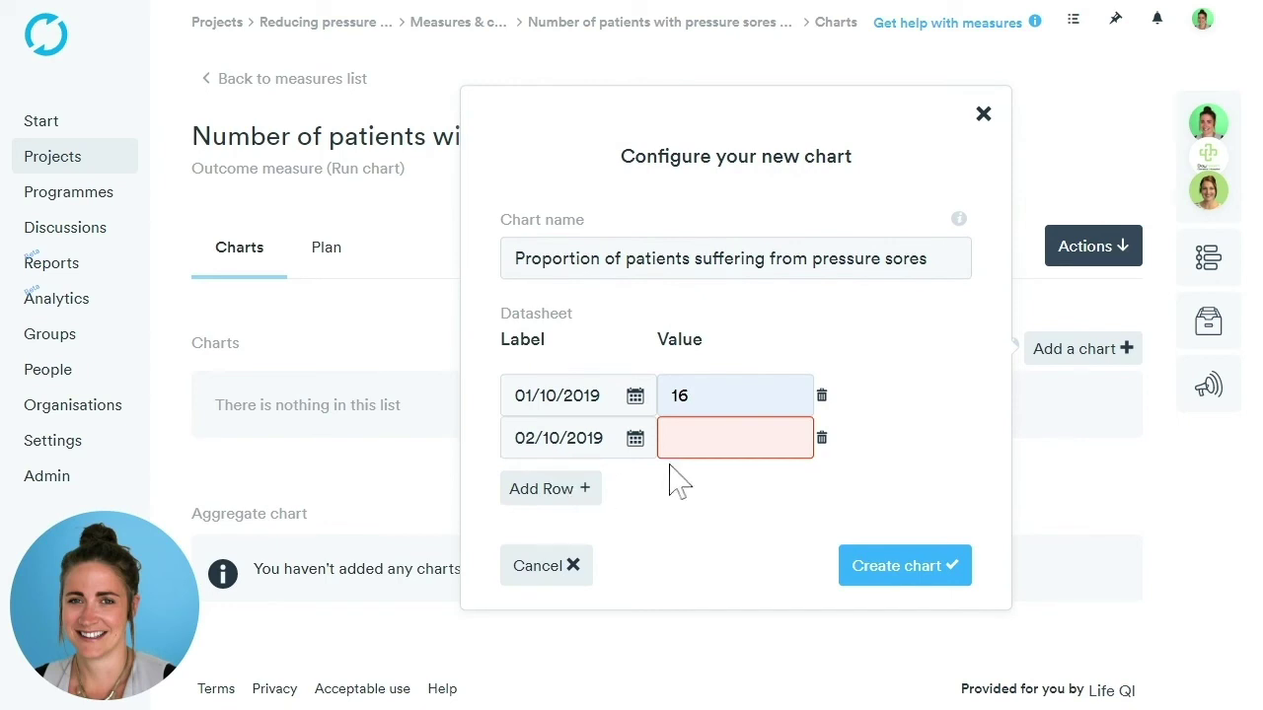
left_click(690, 442)
type("12")
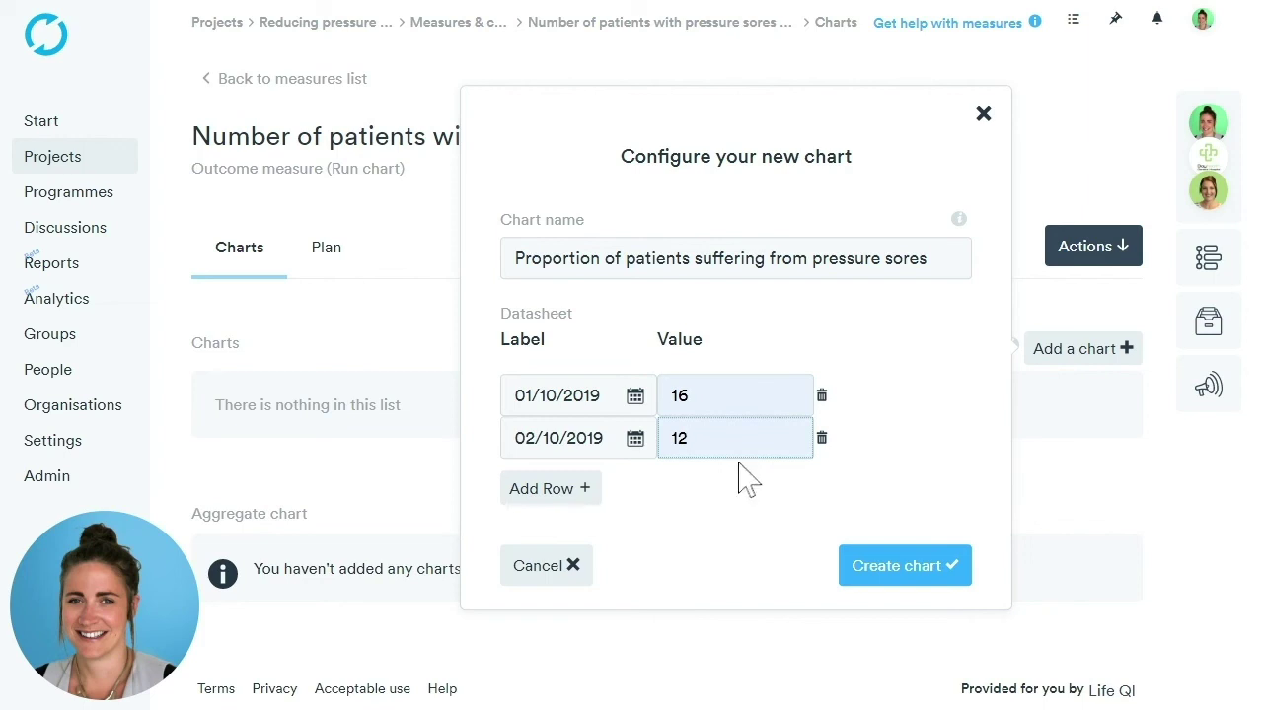
Delete the 02/10/2019 row from the chart's datasheet and clear the value and date of the remaining row
left_click(822, 440)
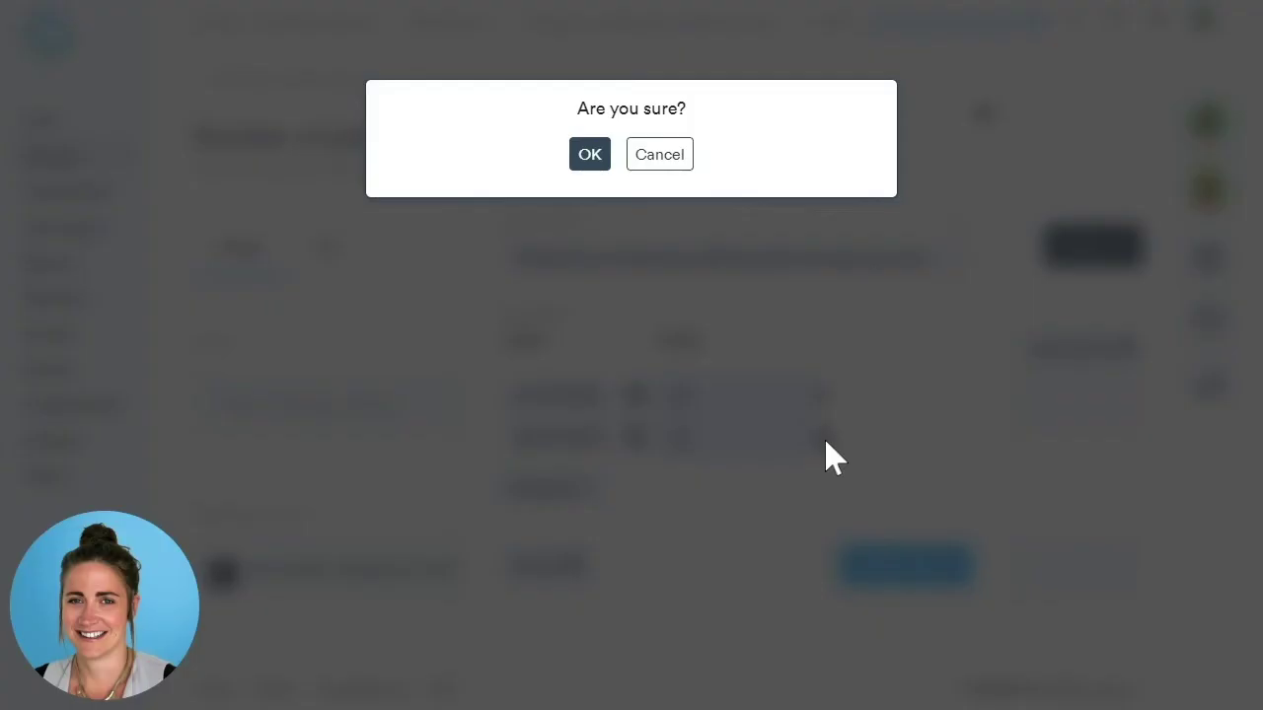
left_click(589, 155)
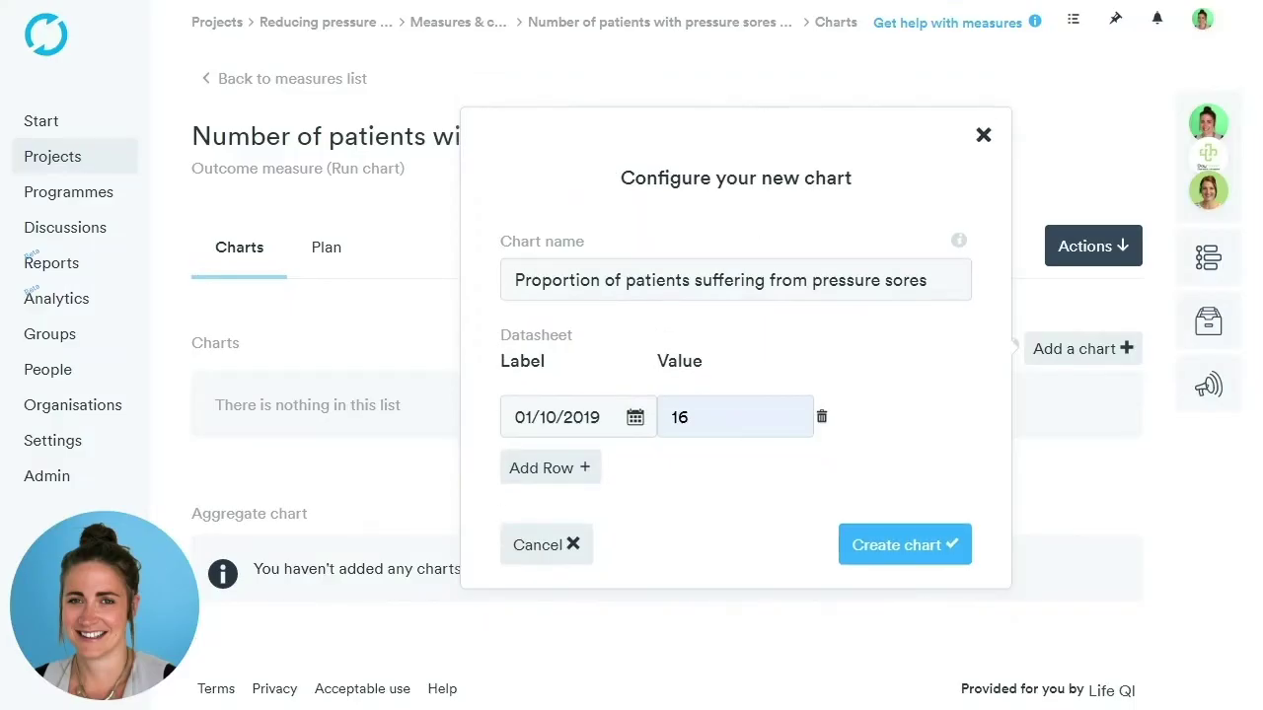
double_click(680, 418)
key("BackSpace")
left_click(557, 418)
key("BackSpace")
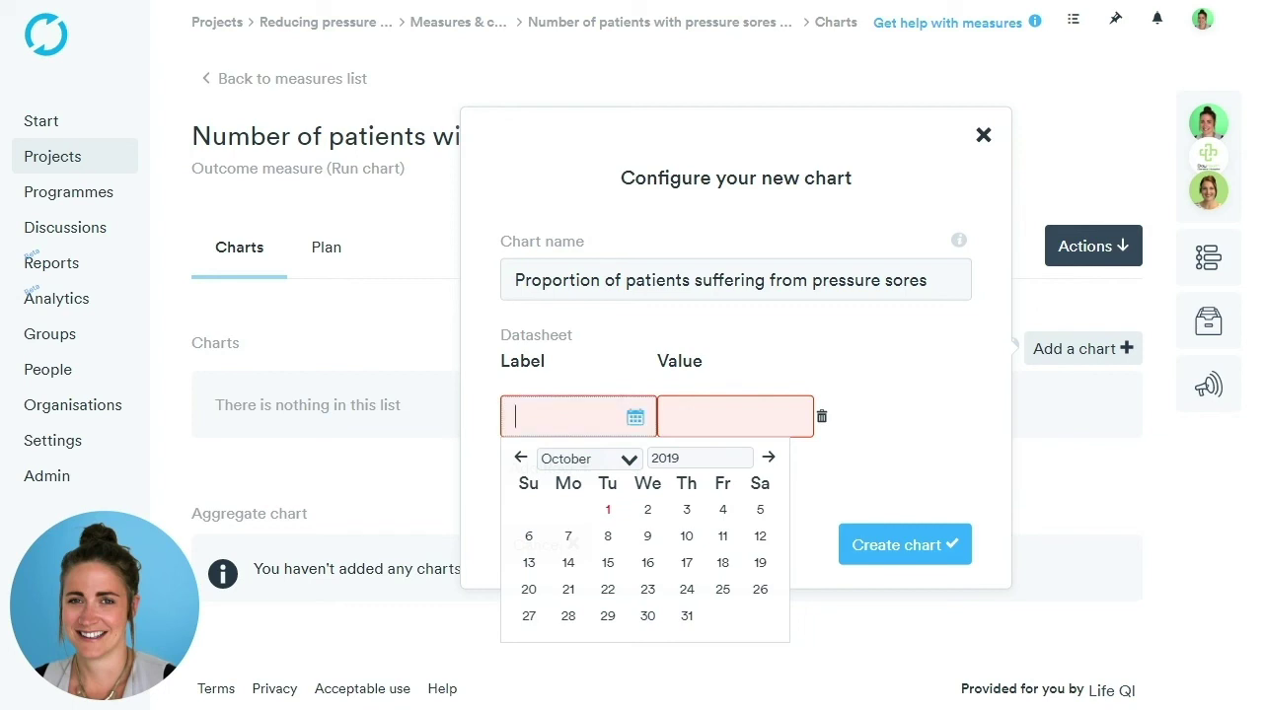
Paste the copied daily dates and values, running up to 19/10/2018, into the datasheet and create the chart
key("ctrl+v")
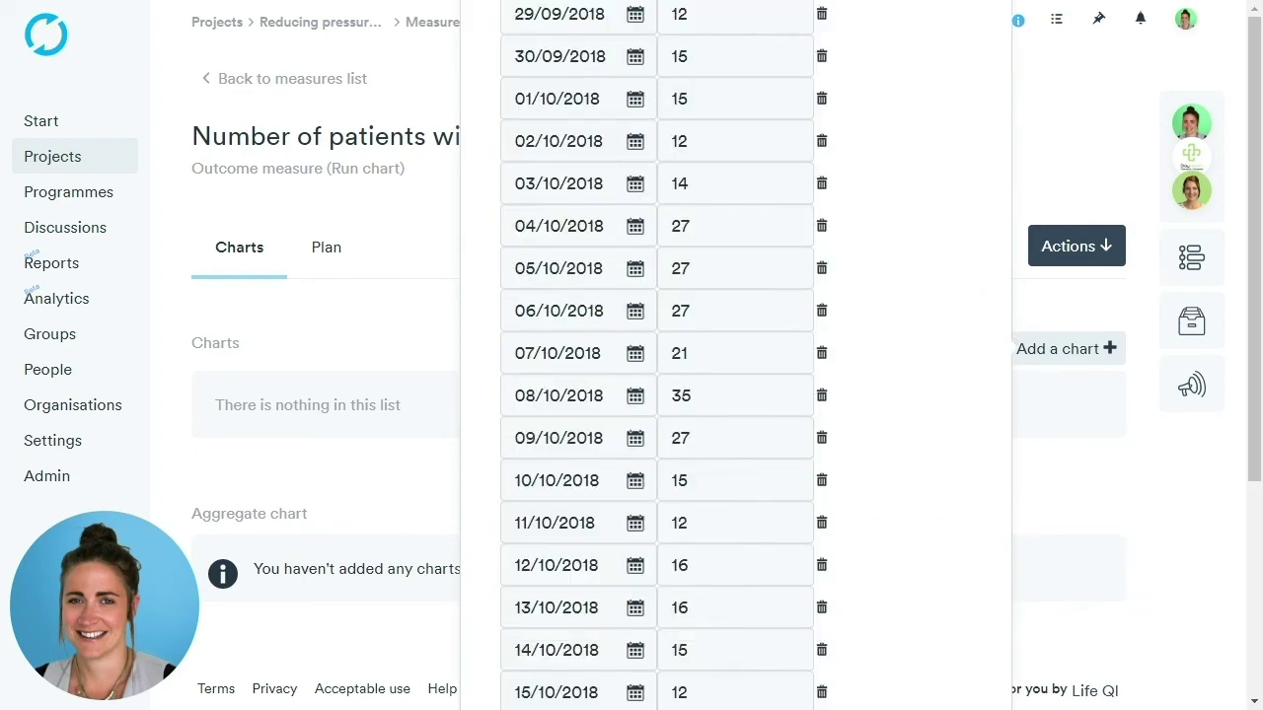
scroll(632, 355, "down", 4)
scroll(631, 355, "up", 4)
scroll(631, 355, "down", 3)
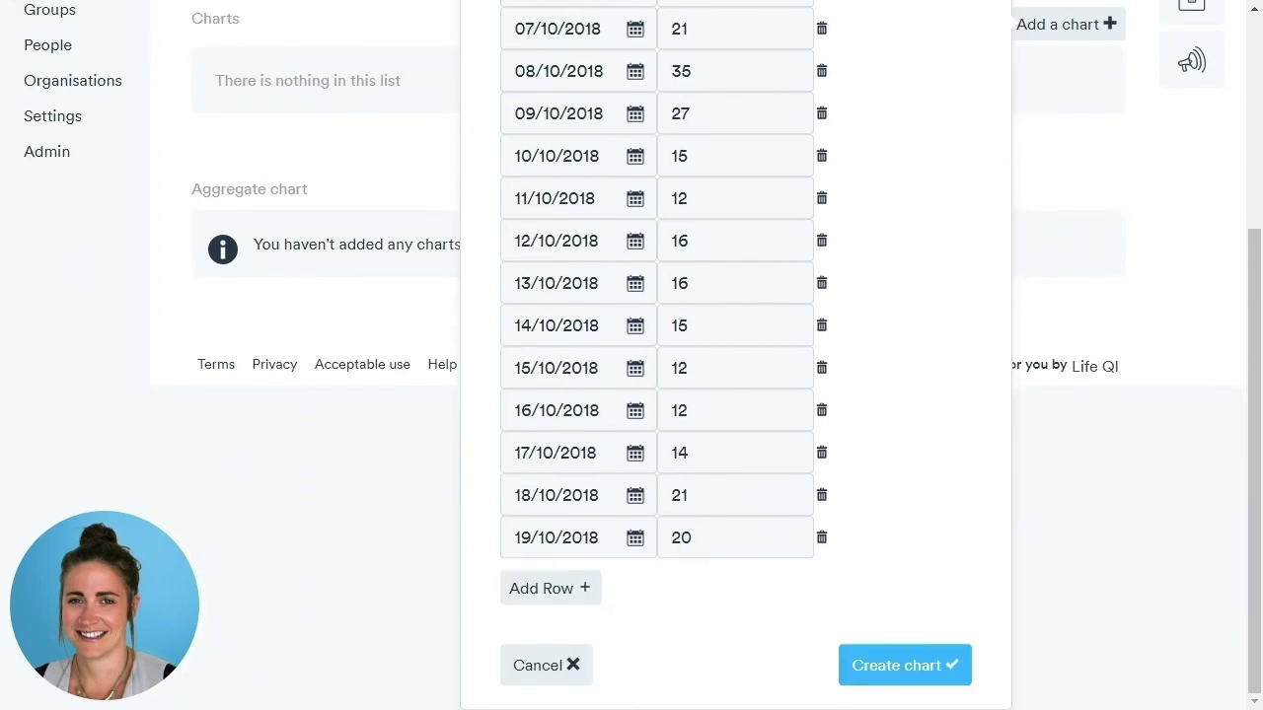
left_click(933, 675)
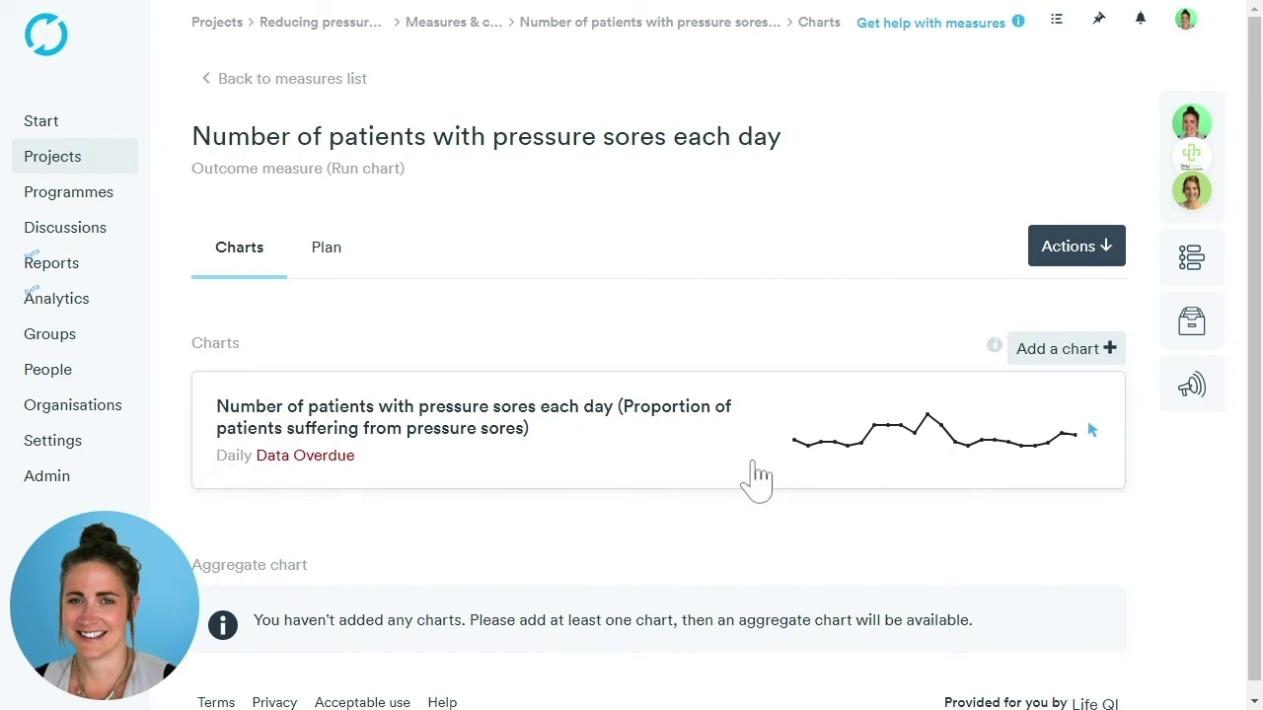
Open the new run chart, examine its data points, baseline and shift marking, and check the available chart actions
left_click(670, 466)
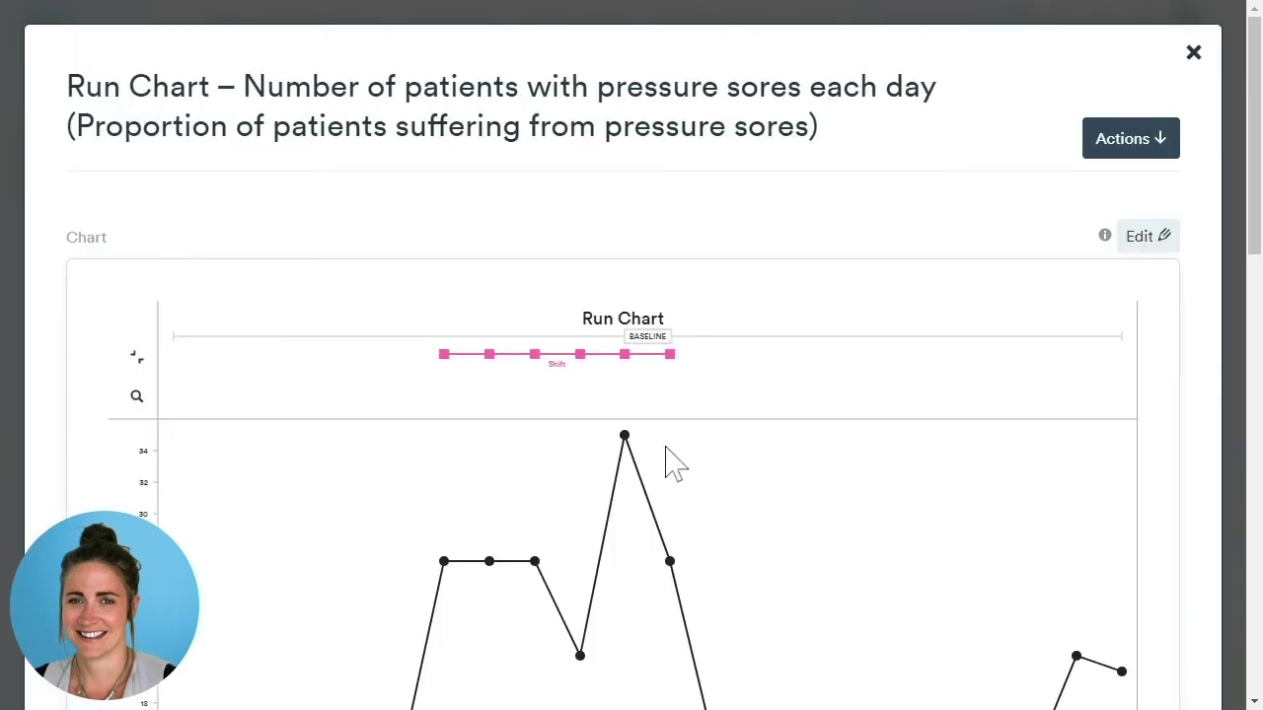
scroll(882, 385, "down", 2)
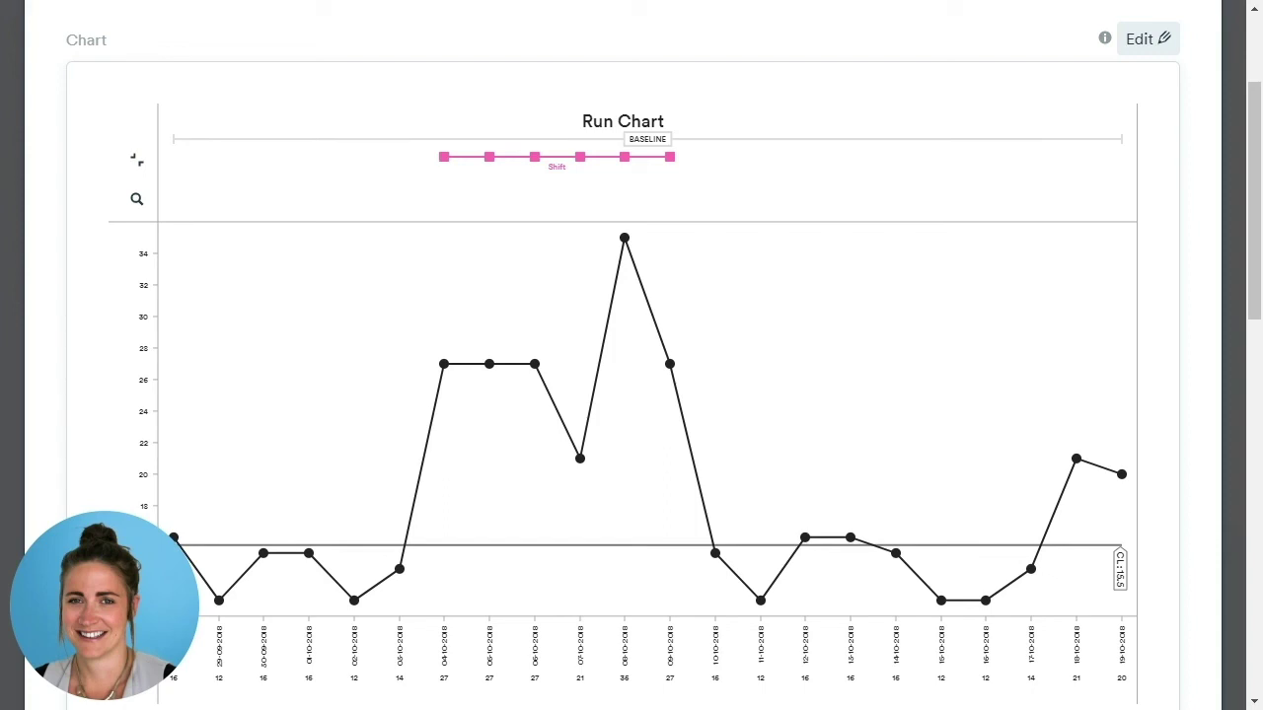
scroll(1162, 550, "up", 3)
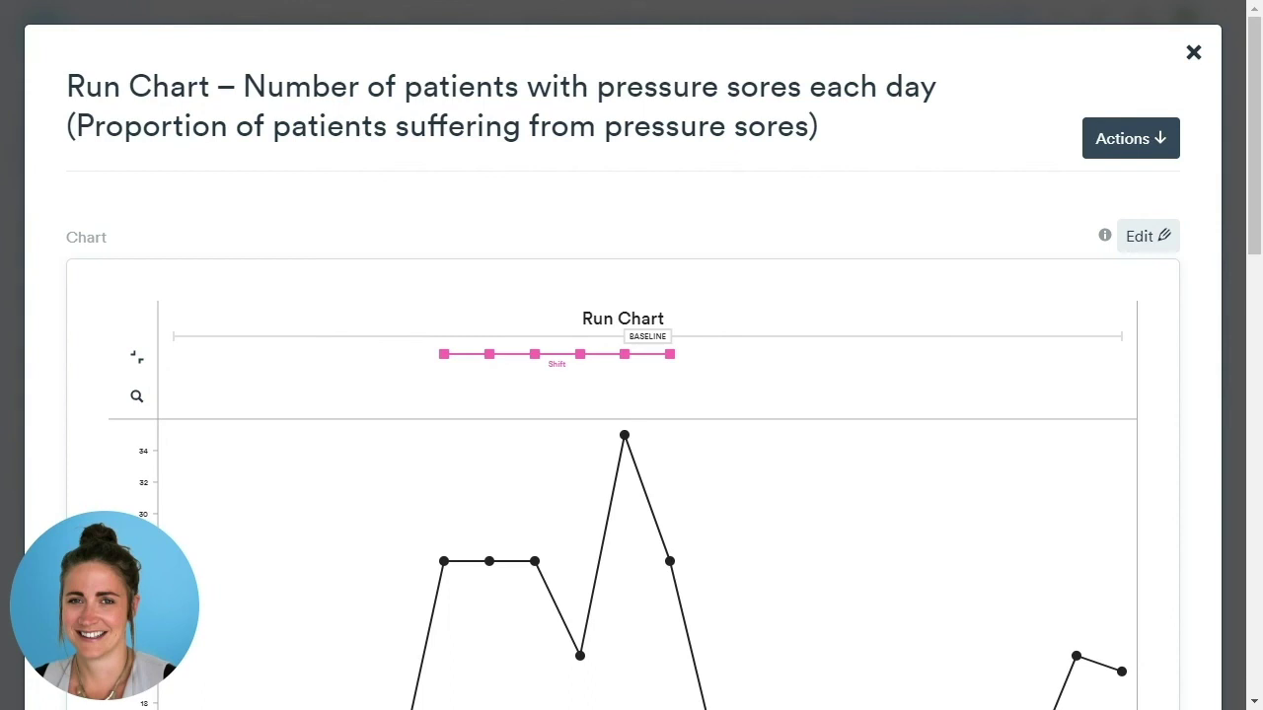
left_click(1113, 150)
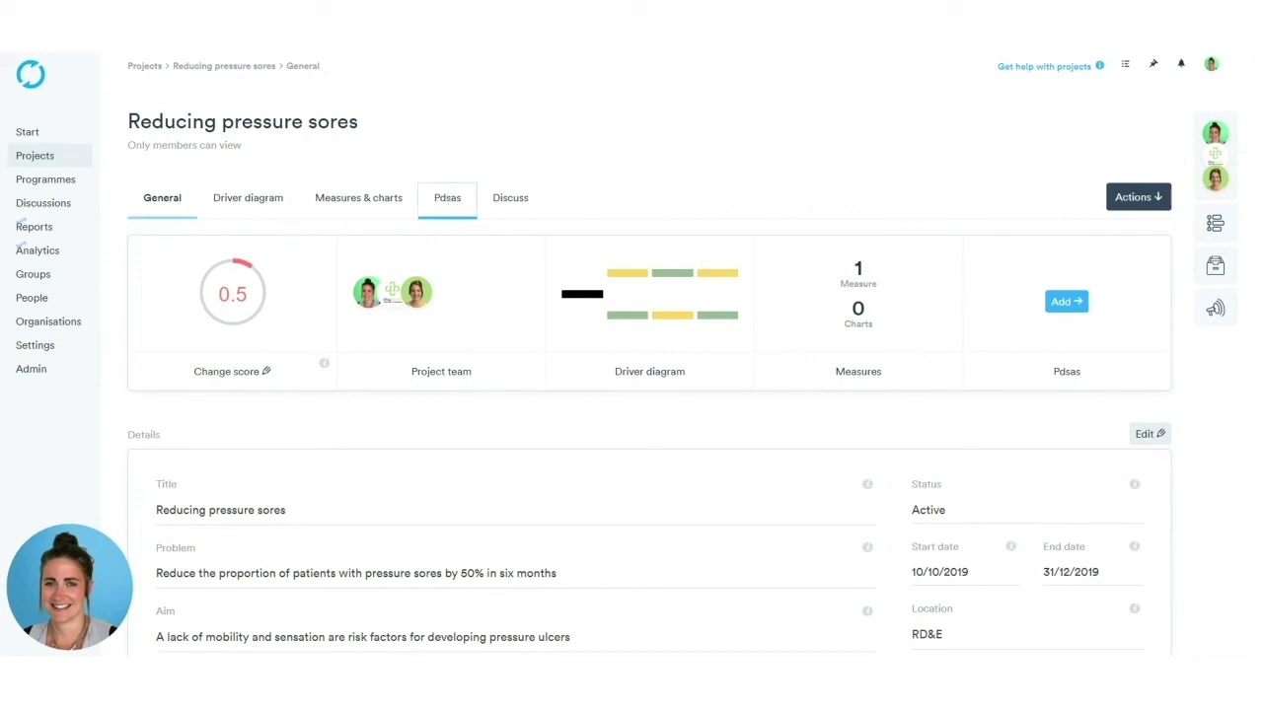
Start a PDSA ramp in the project titled "More time spent out of bed", with a responsible person, date 11/11/2019 and location RD&E
left_click(463, 213)
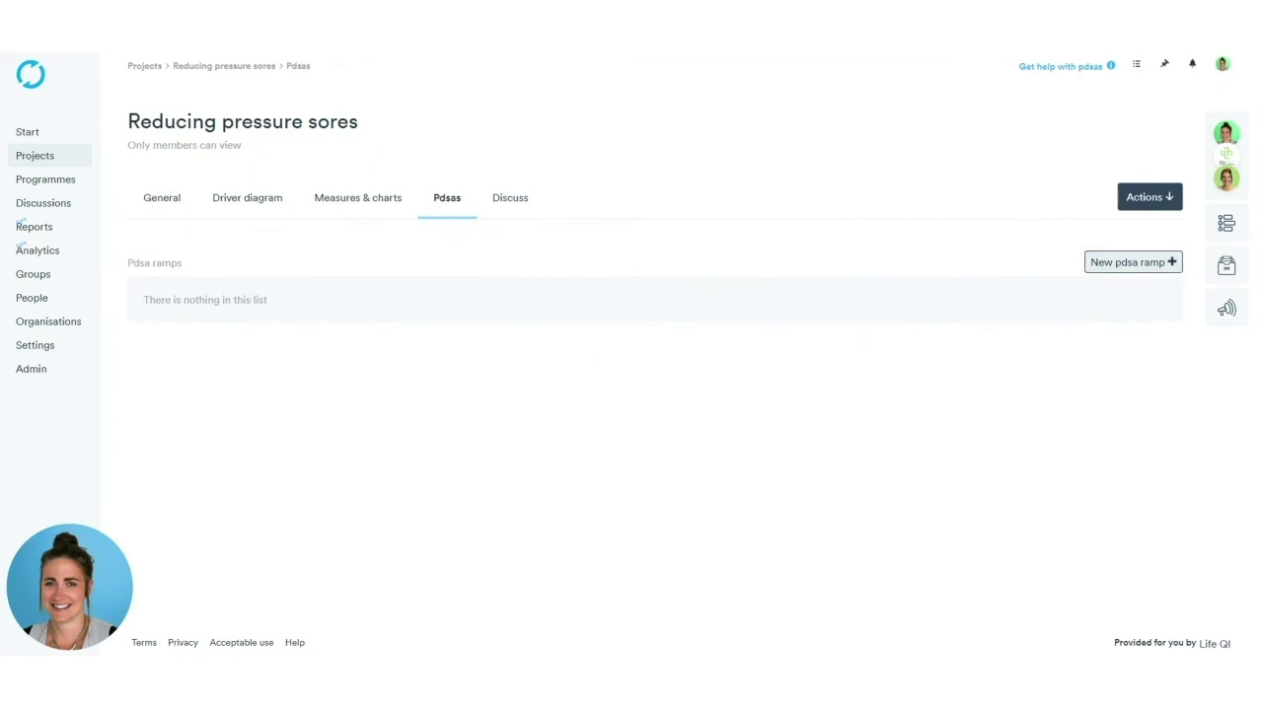
left_click(1121, 264)
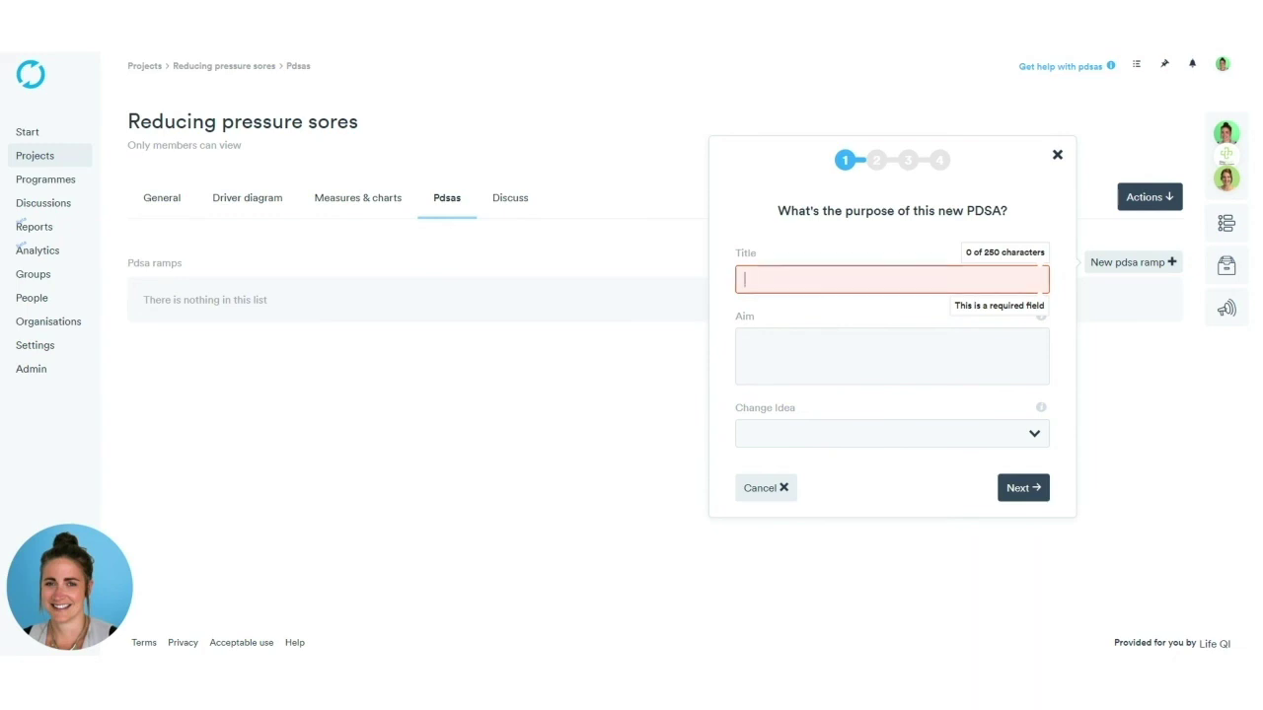
type("More time spent out of bed")
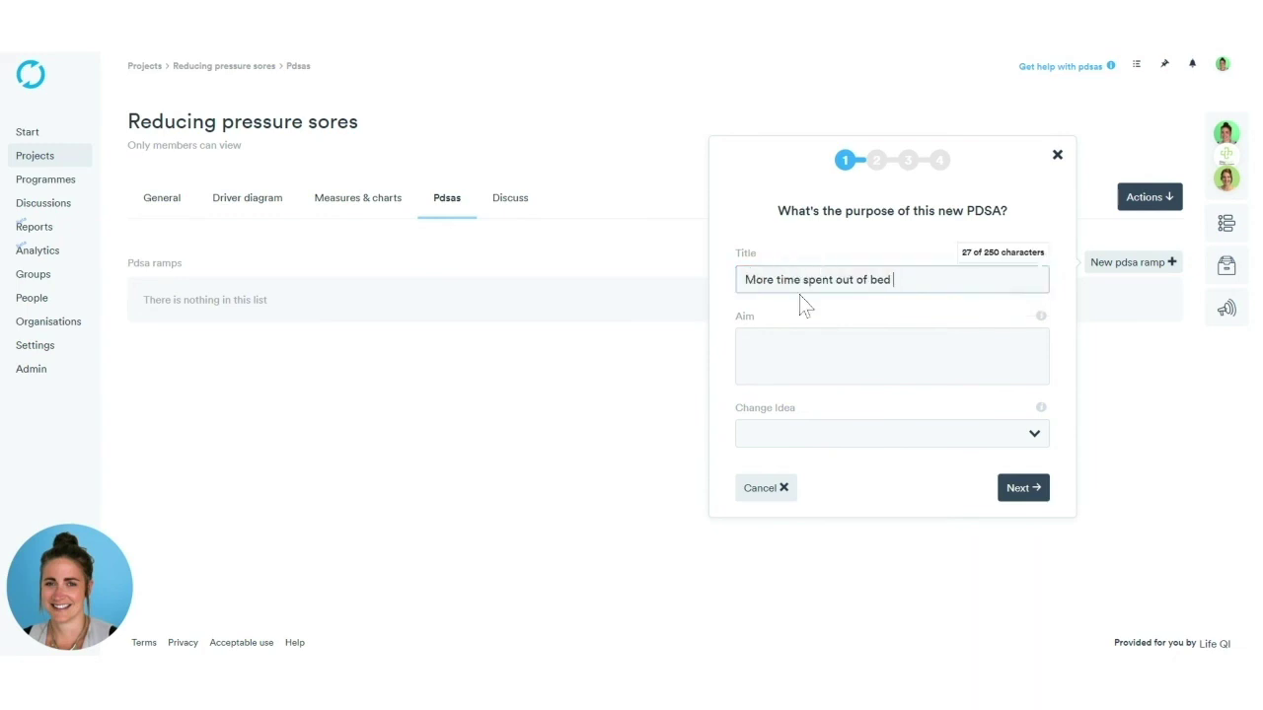
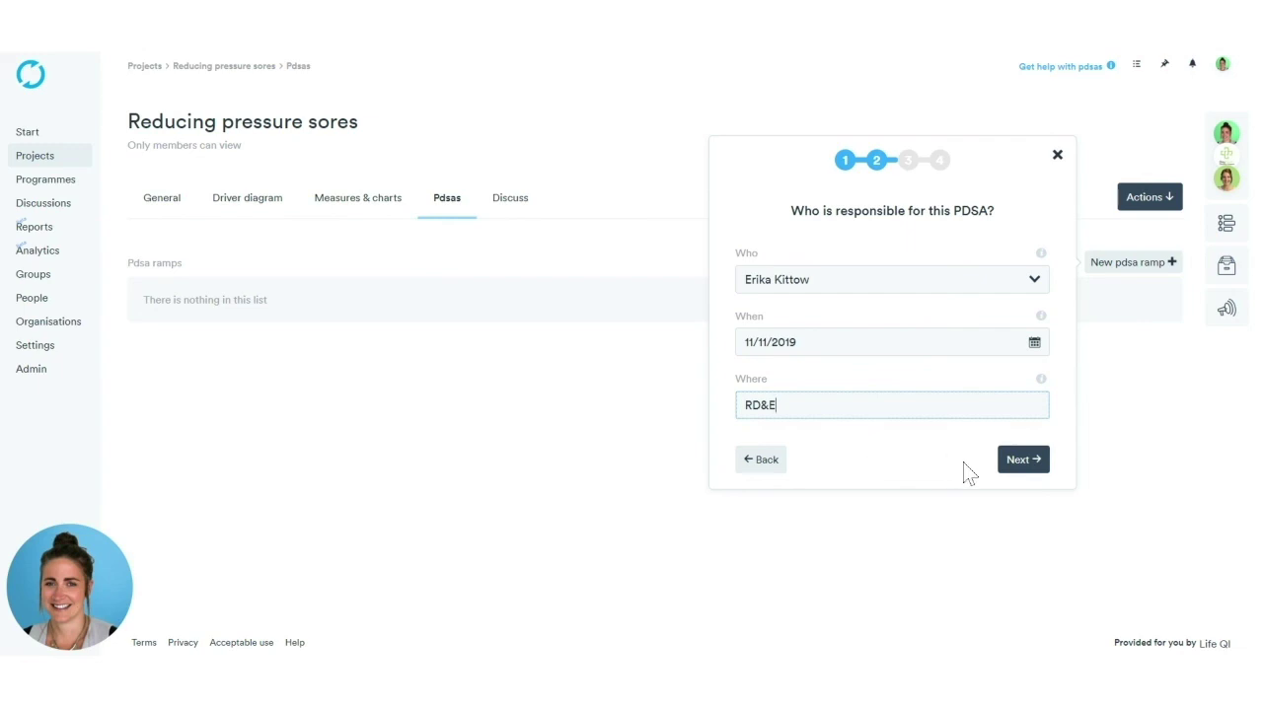
left_click(1028, 466)
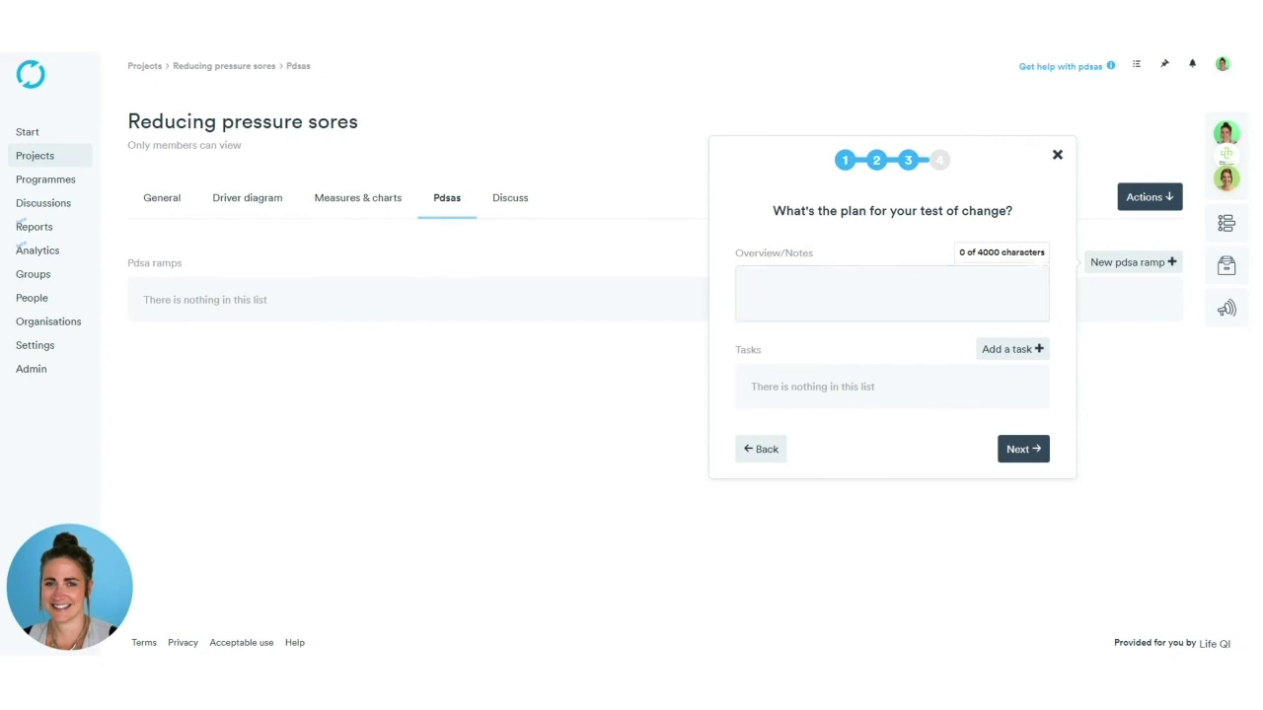
Enter "Create new check lists" as the plan's overview and add a task titled "Collect data"
left_click(892, 293)
type("Create new check lists")
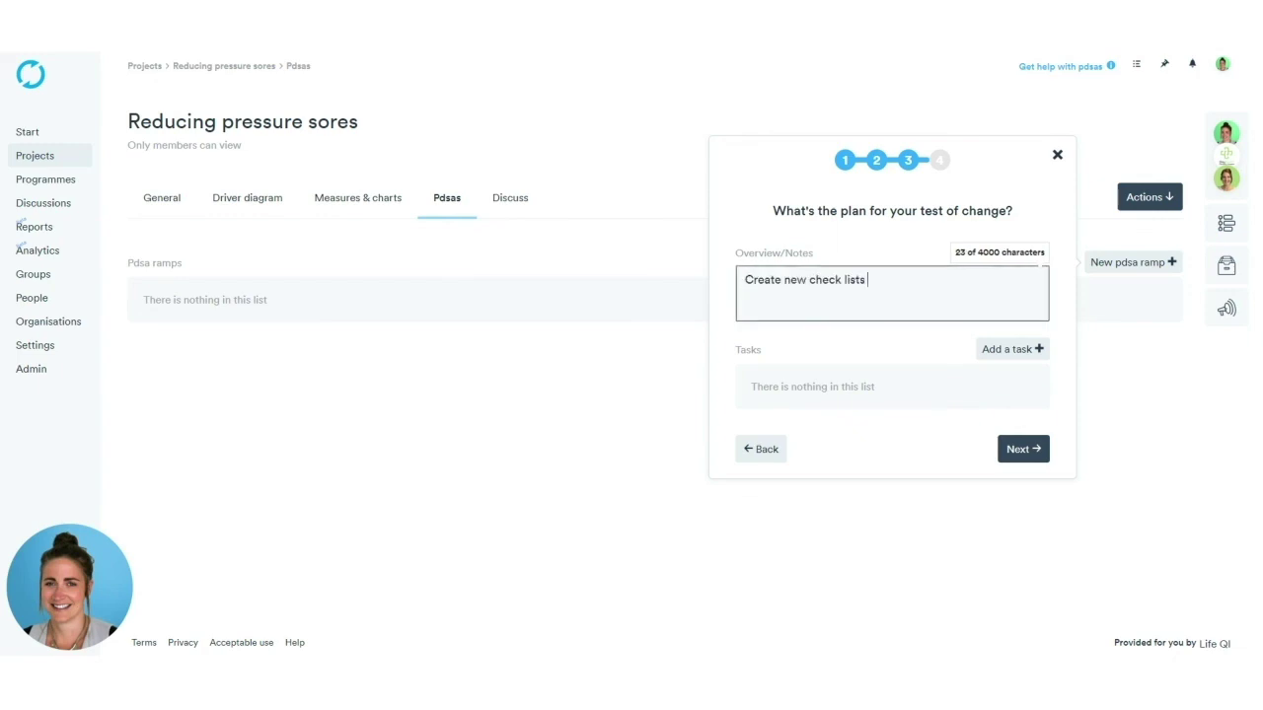
left_click(994, 357)
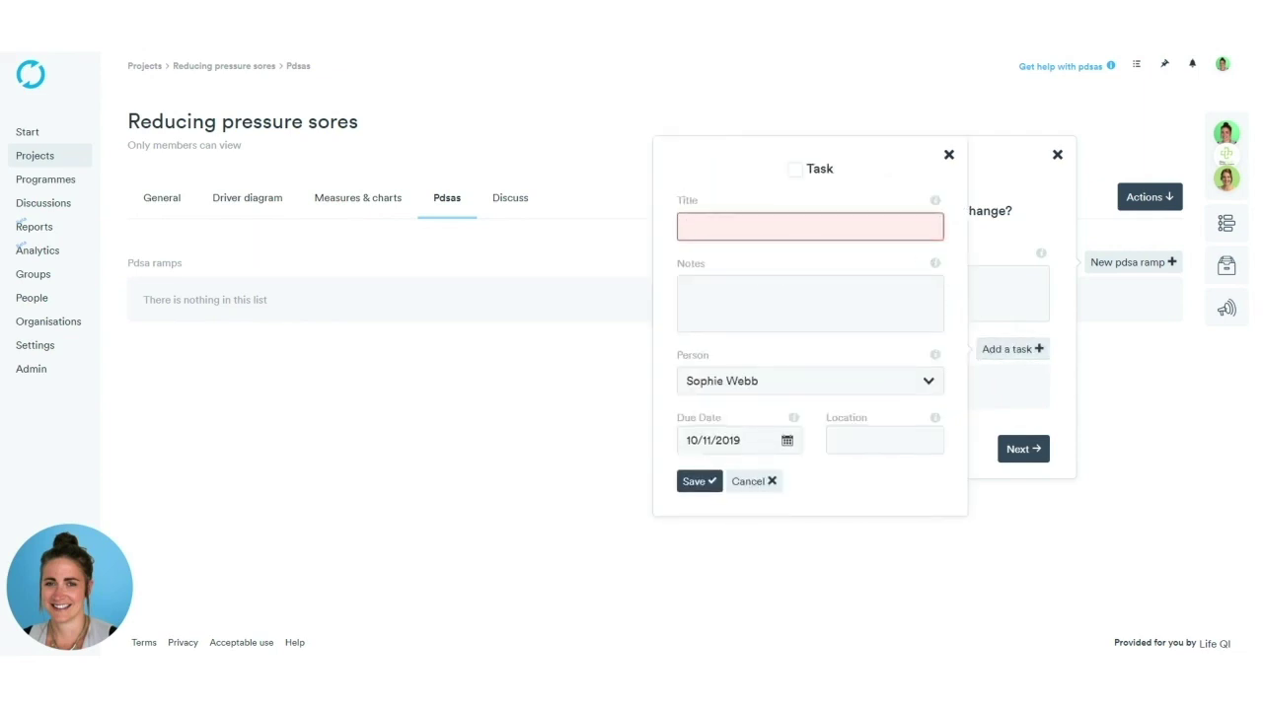
type("Collect dta")
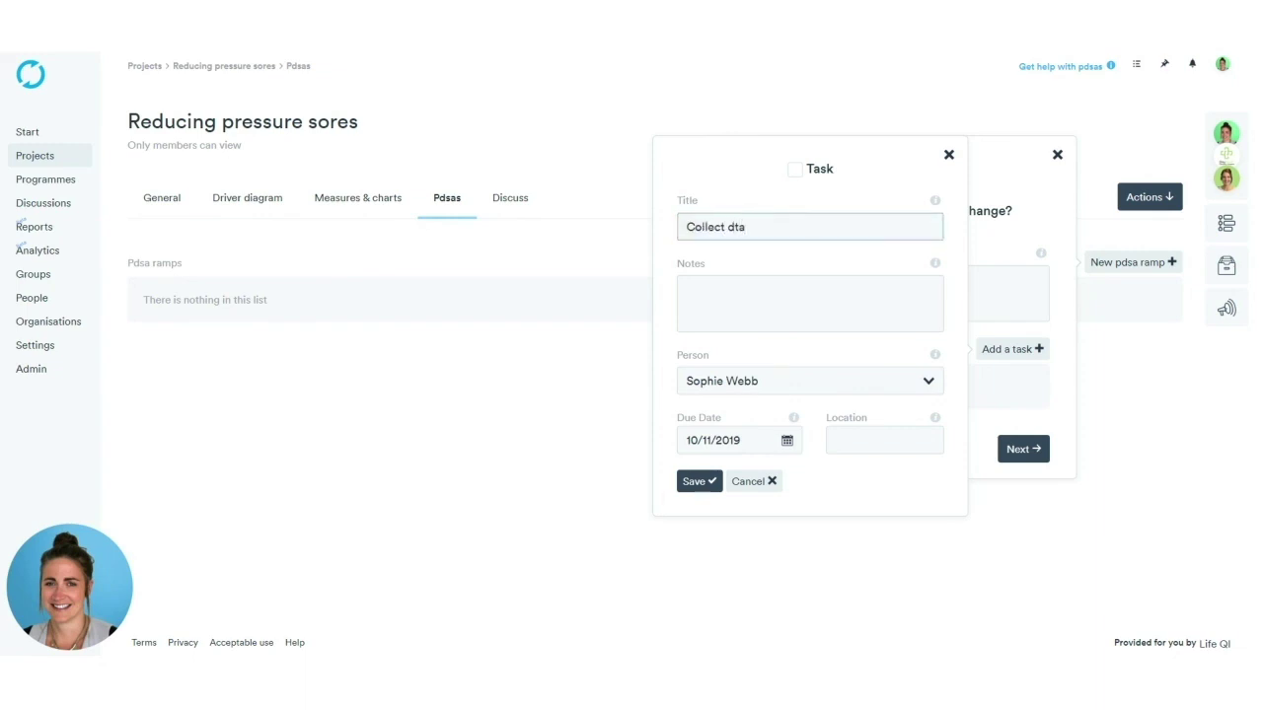
key("BackSpace")
key("BackSpace")
type("ata")
Assign the "Collect data" task to the other team member, set its due date to 20/11/2019 and save it
left_click(687, 289)
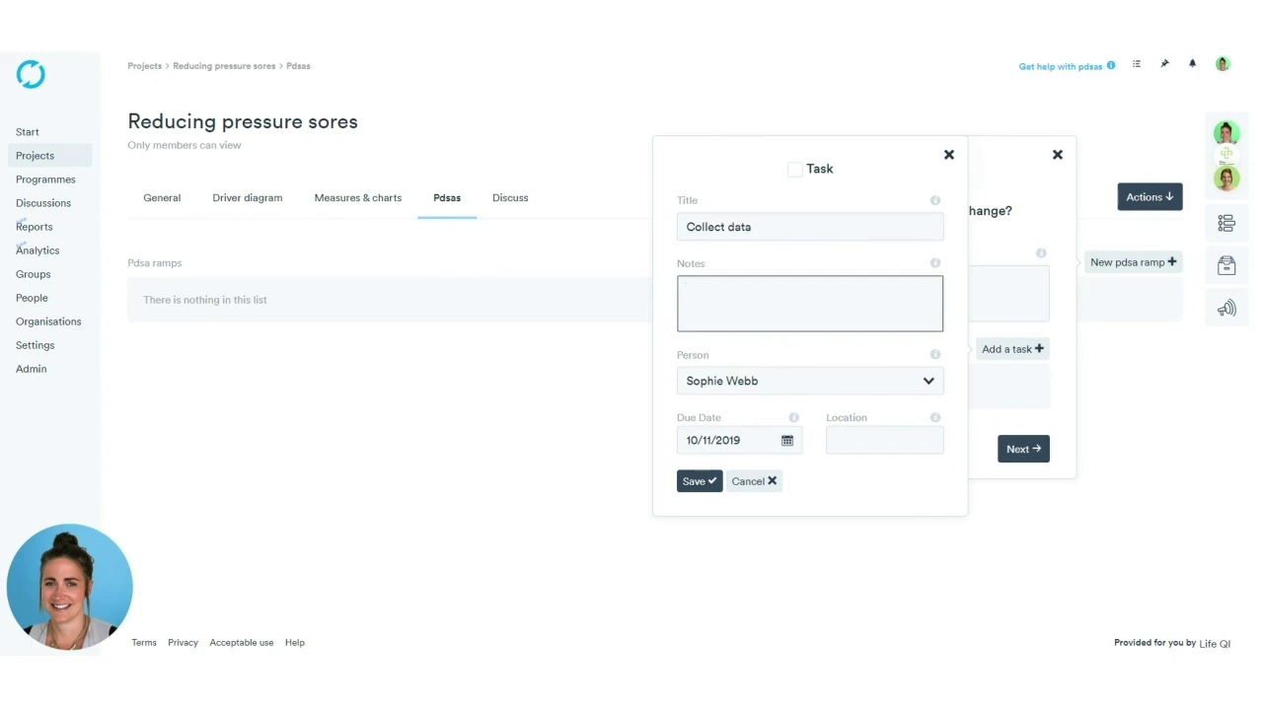
key("Tab")
key("alt+Down")
left_click(769, 434)
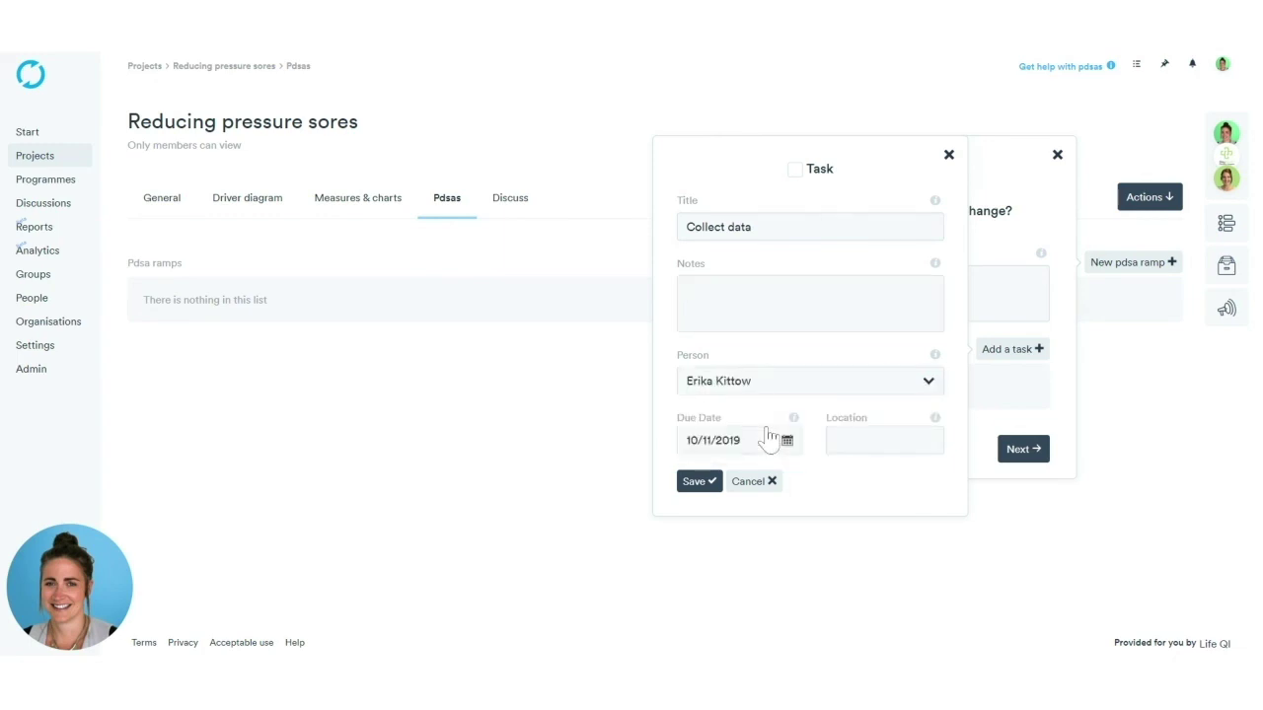
left_click(769, 440)
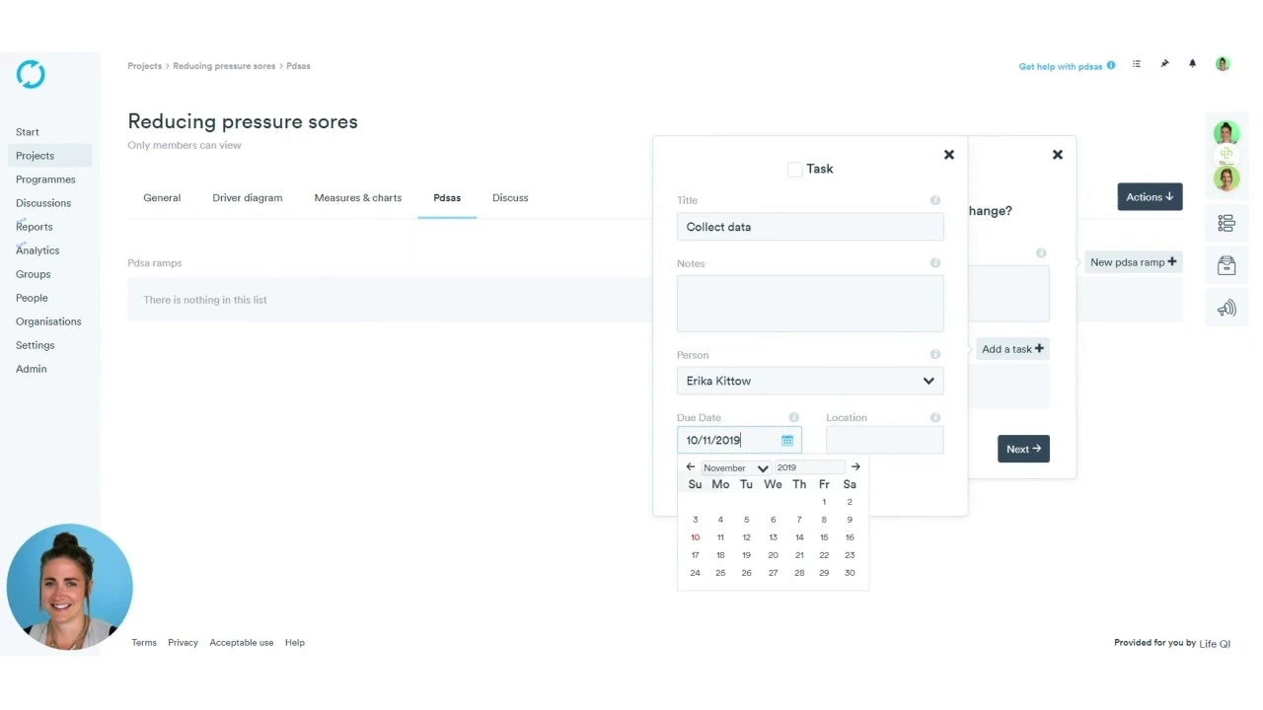
left_click(773, 555)
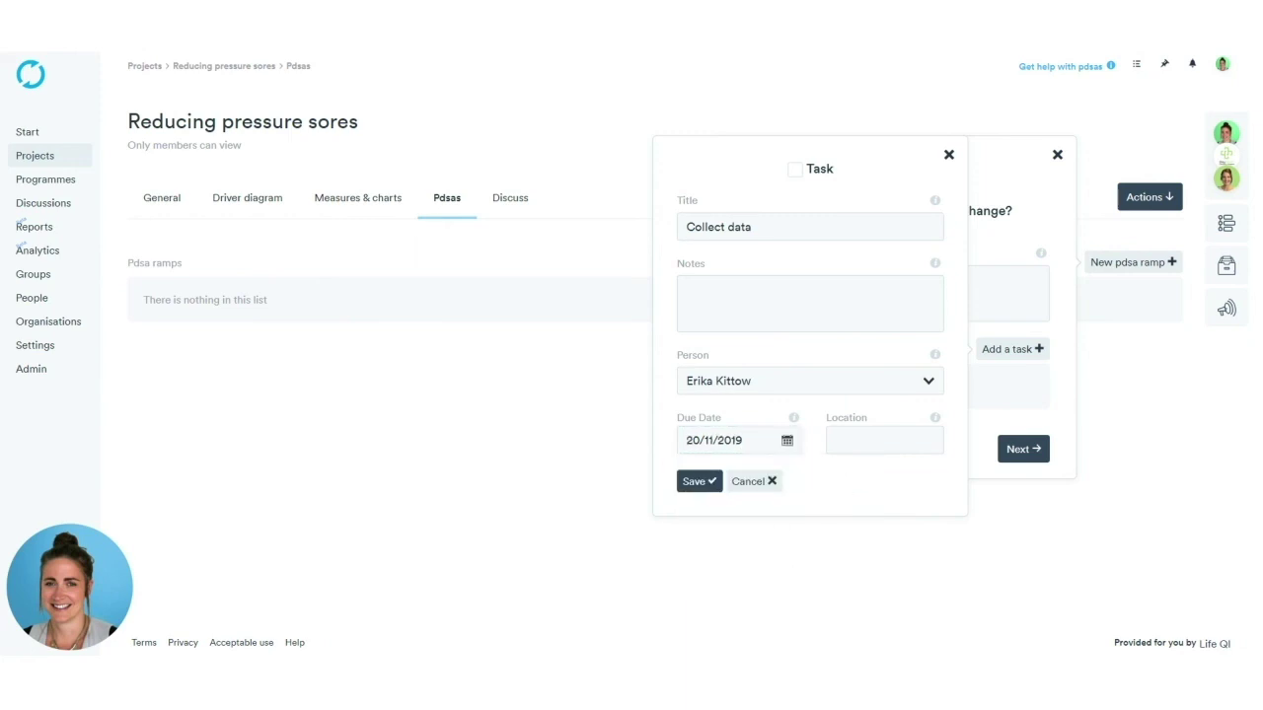
left_click(713, 484)
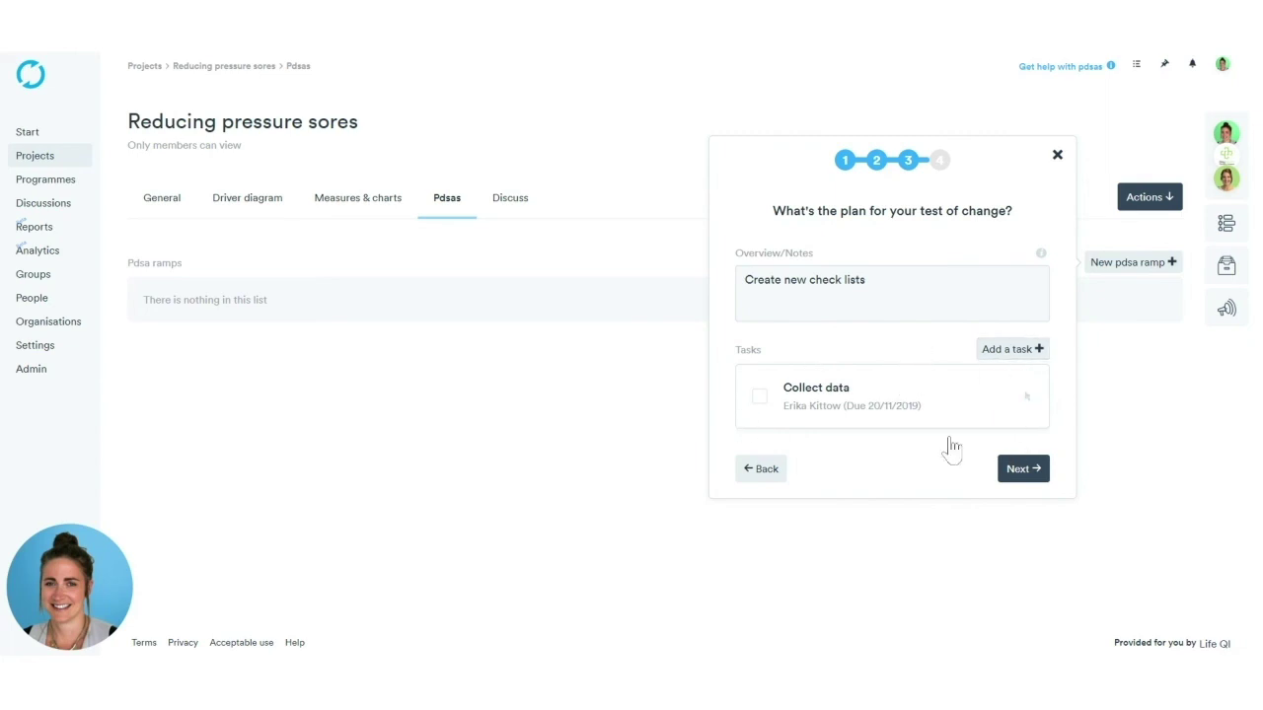
Continue to the PDSA's outcome stage and enter the prediction "No. of patients leaving with pressures will decrease"
left_click(1016, 470)
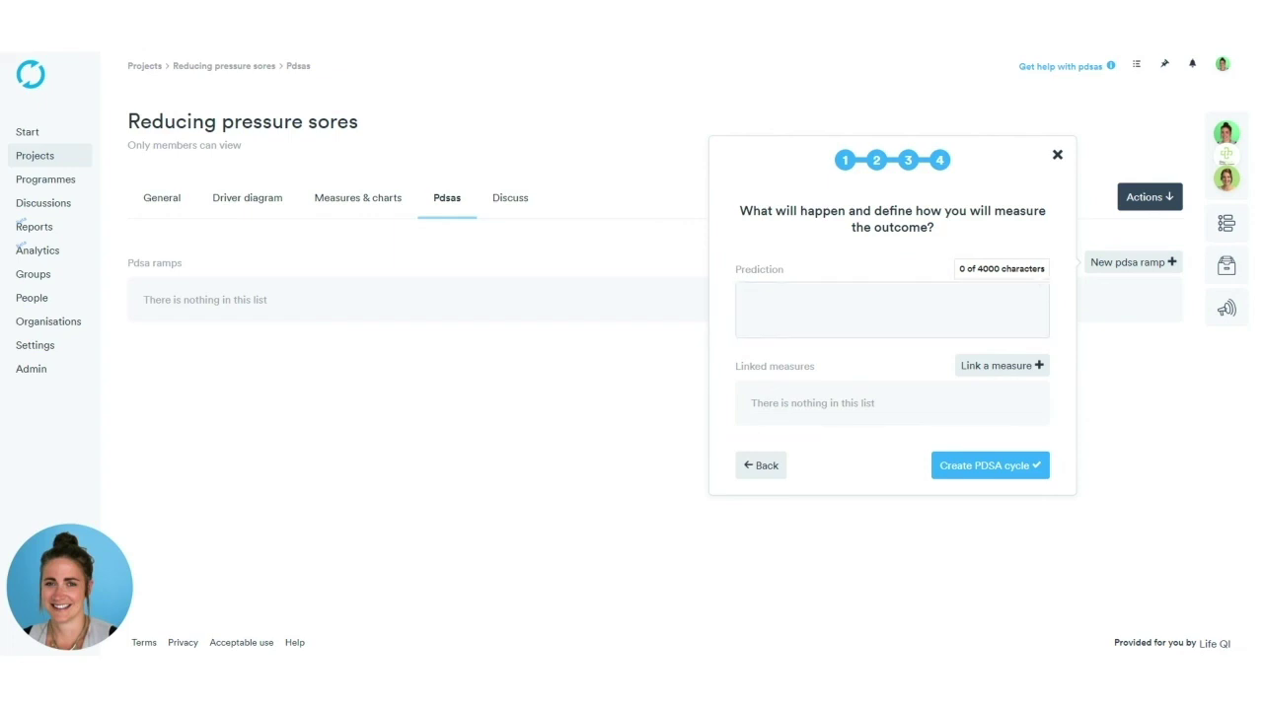
left_click(976, 317)
type("No. of patients leaving with pressures will decrease")
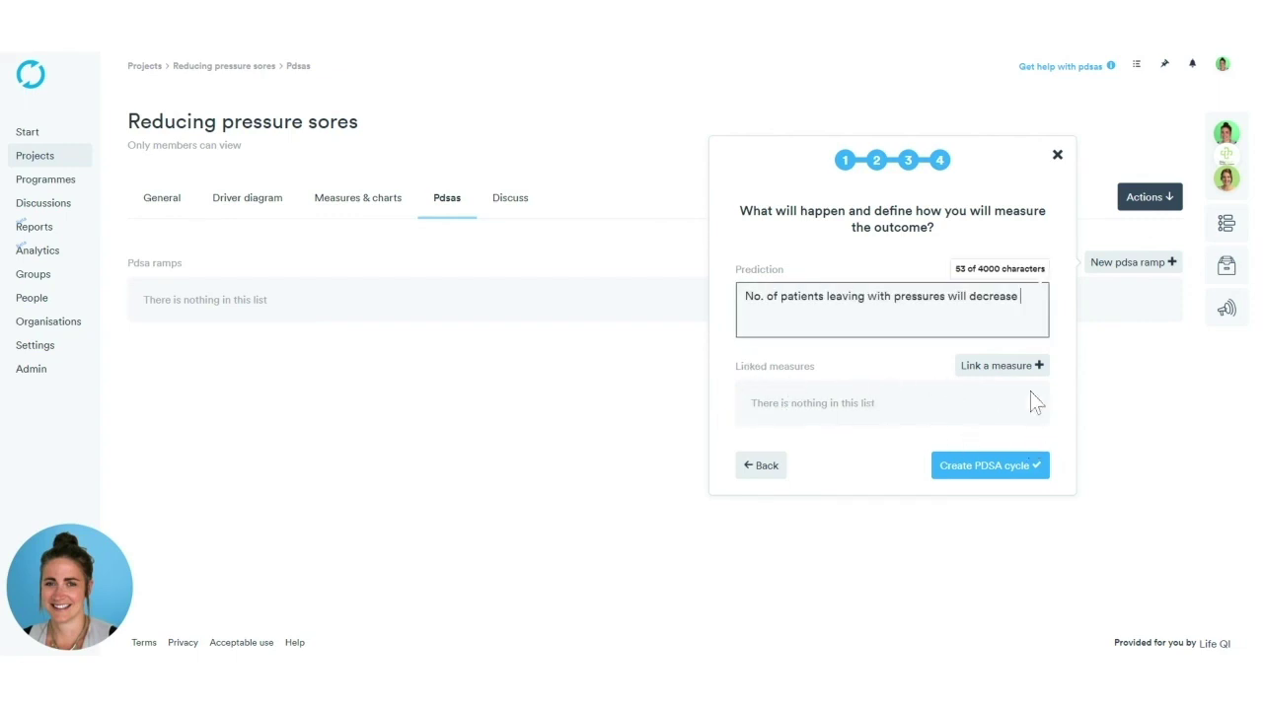
Link the measure "Number of patients with pressure sores each day" to the PDSA and create the cycle
left_click(1002, 371)
left_click(770, 355)
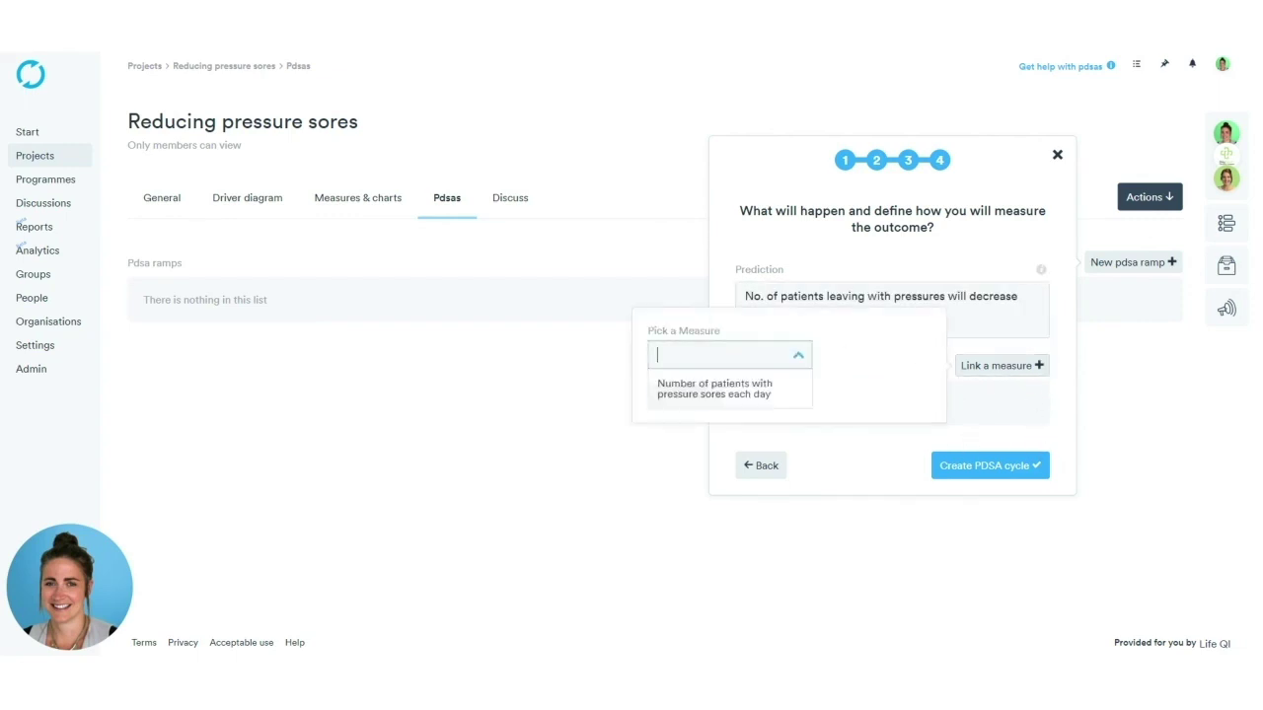
left_click(775, 392)
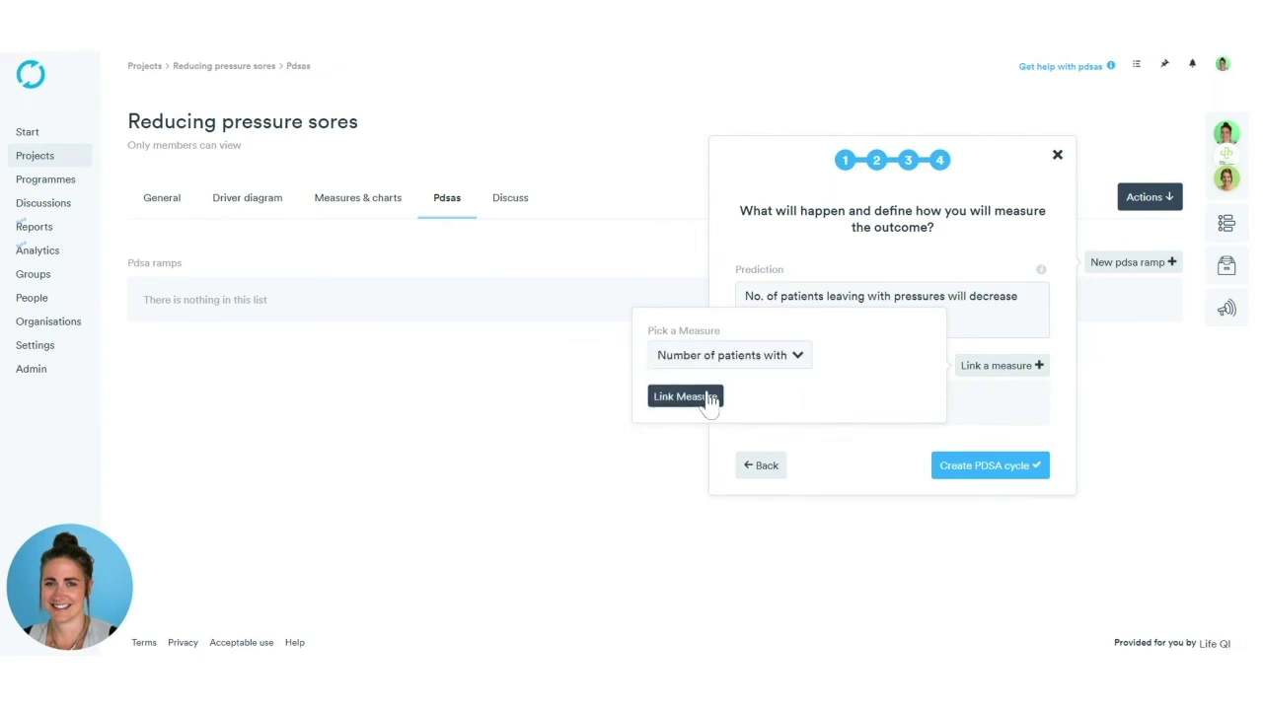
left_click(714, 395)
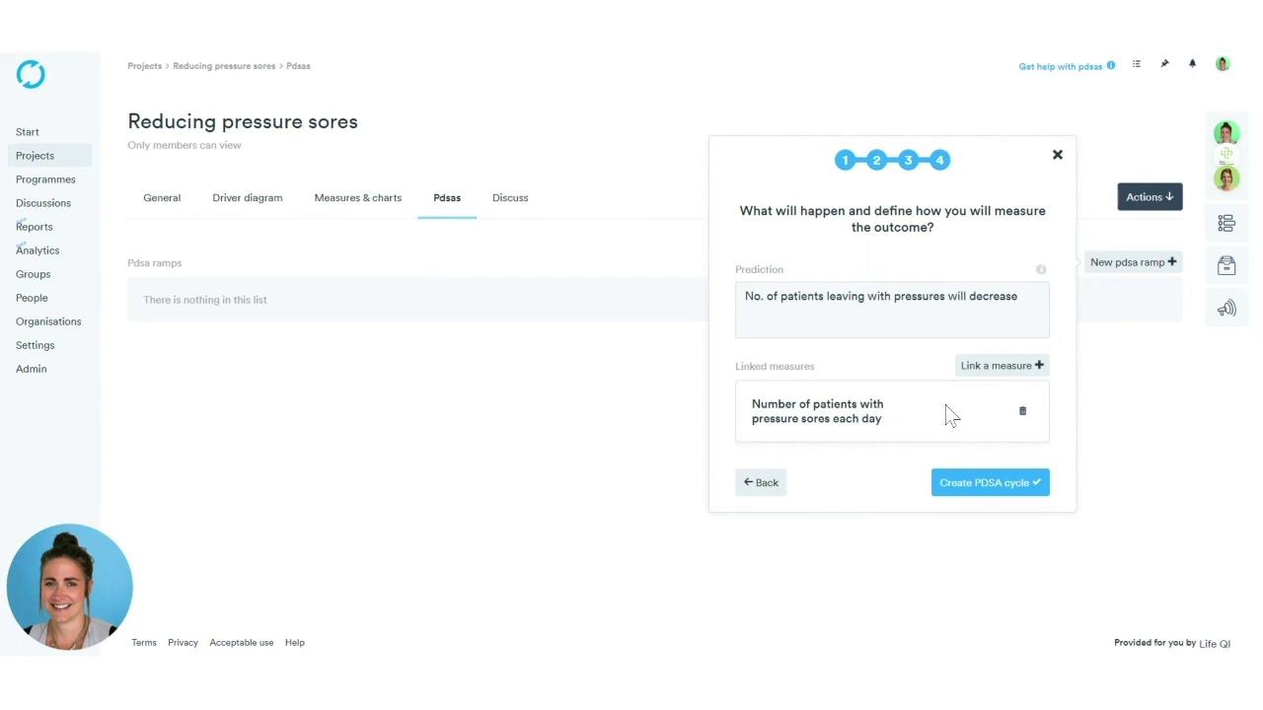
left_click(994, 486)
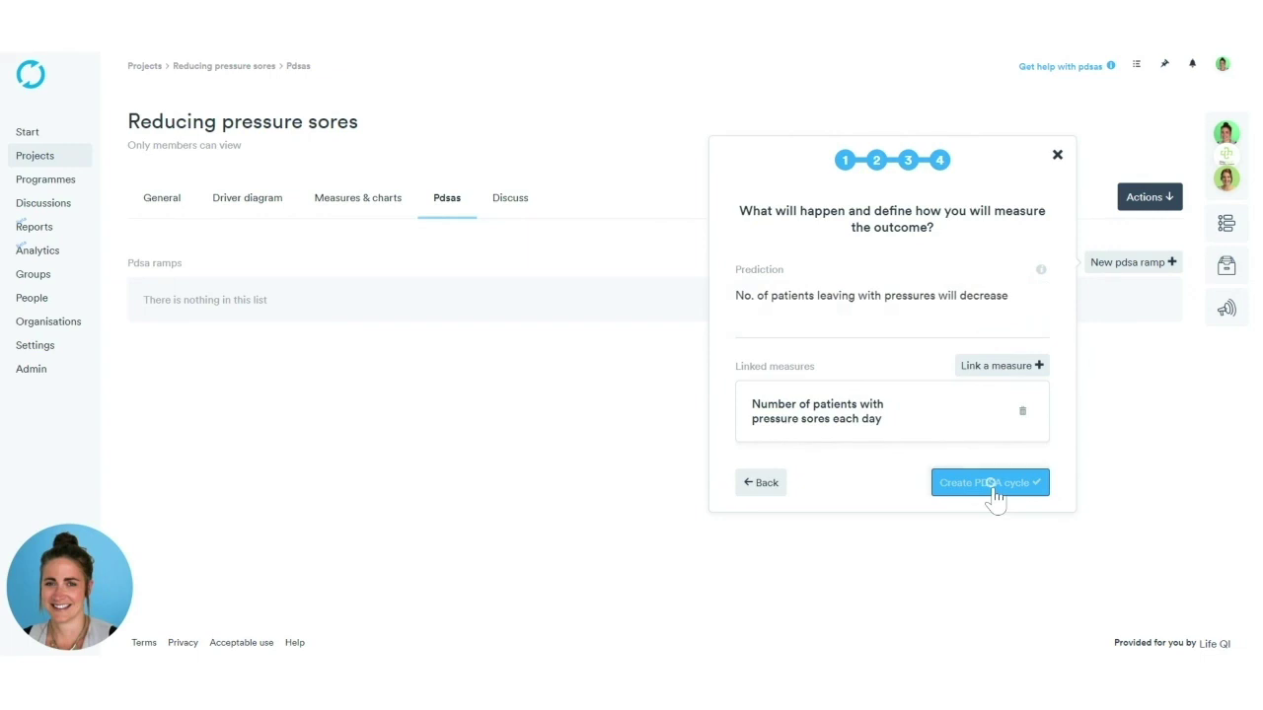